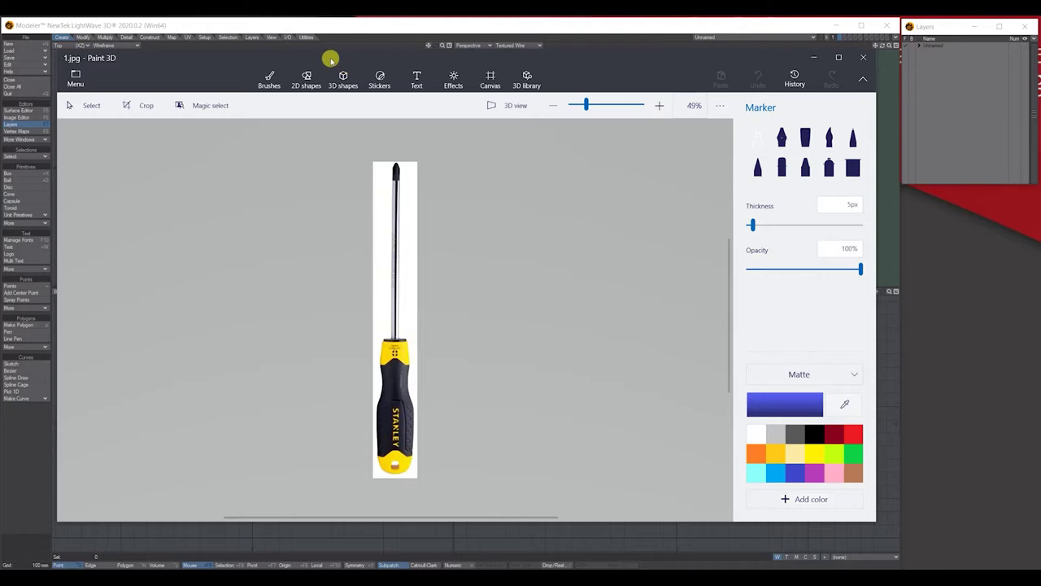
Step: Move the reference image out of the way, draw a disc around the origin in the top view and extend it upward into a cylinder
{"action": "left_click_drag", "start_coordinate": [325, 55], "coordinate": [1040, 138]}
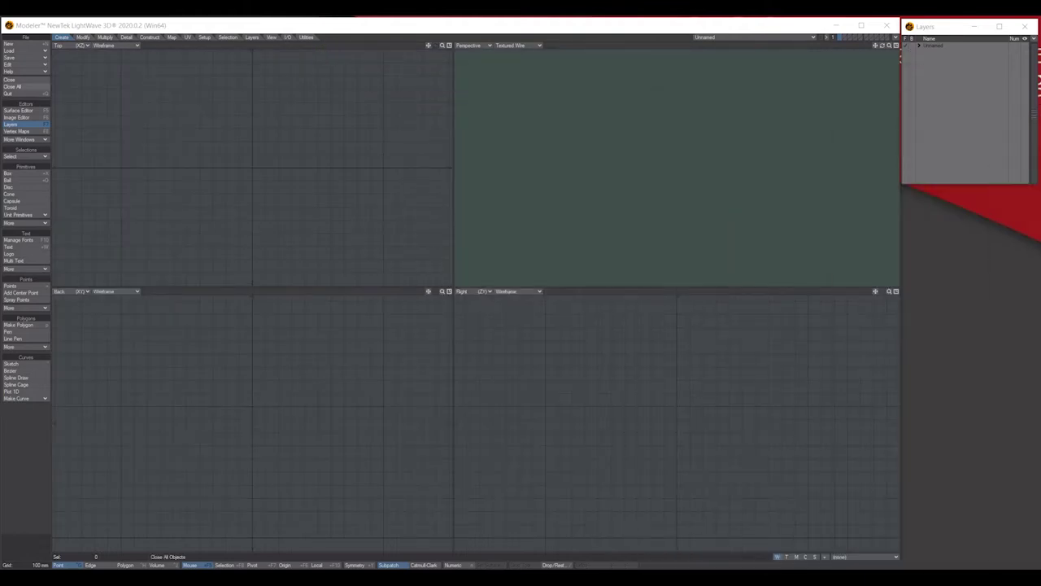
{"action": "left_click", "coordinate": [18, 187]}
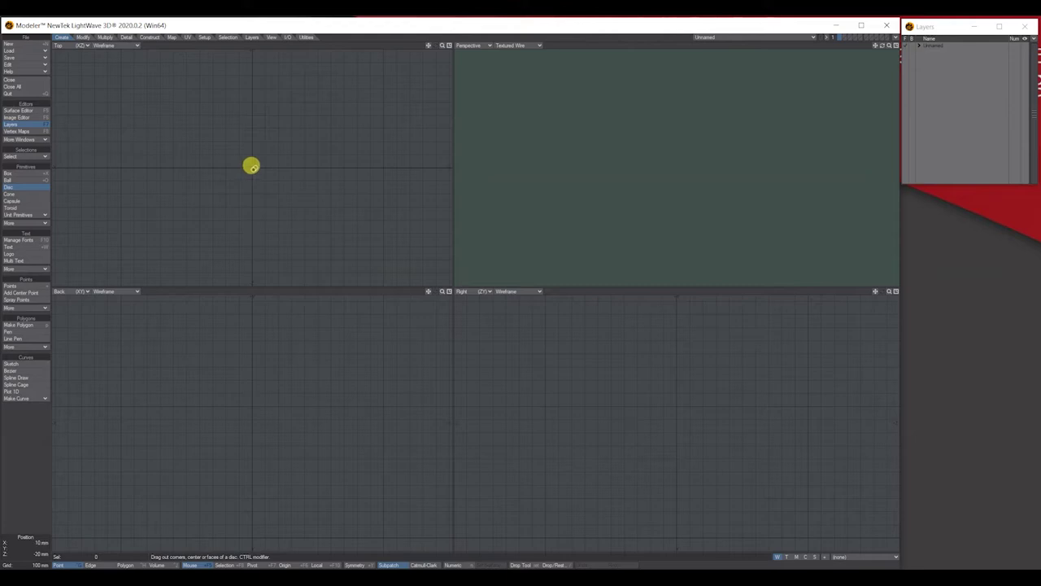
{"action": "left_click_drag", "start_coordinate": [249, 167], "coordinate": [270, 193]}
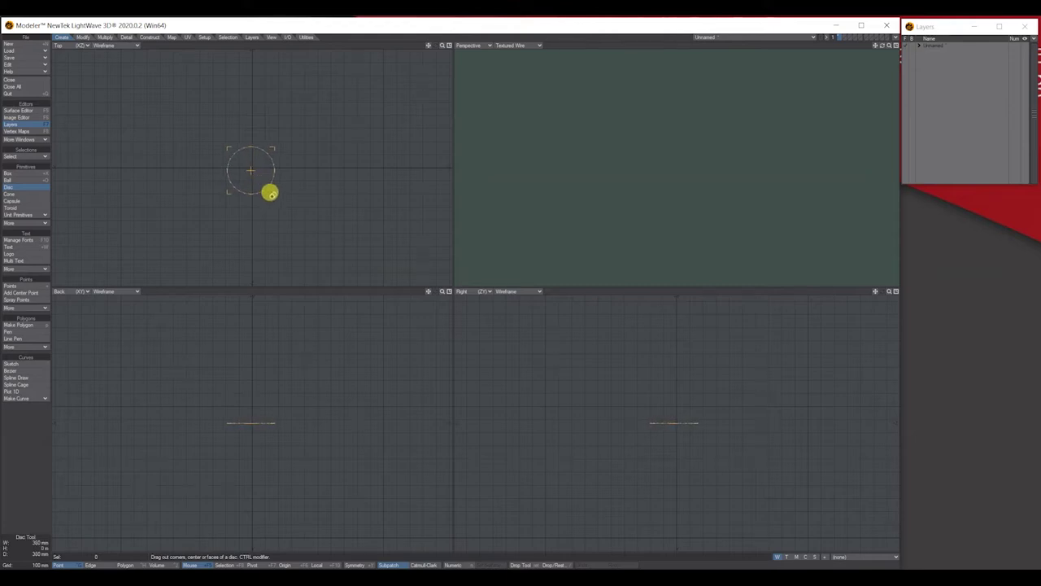
{"action": "left_click_drag", "start_coordinate": [442, 291], "coordinate": [366, 291]}
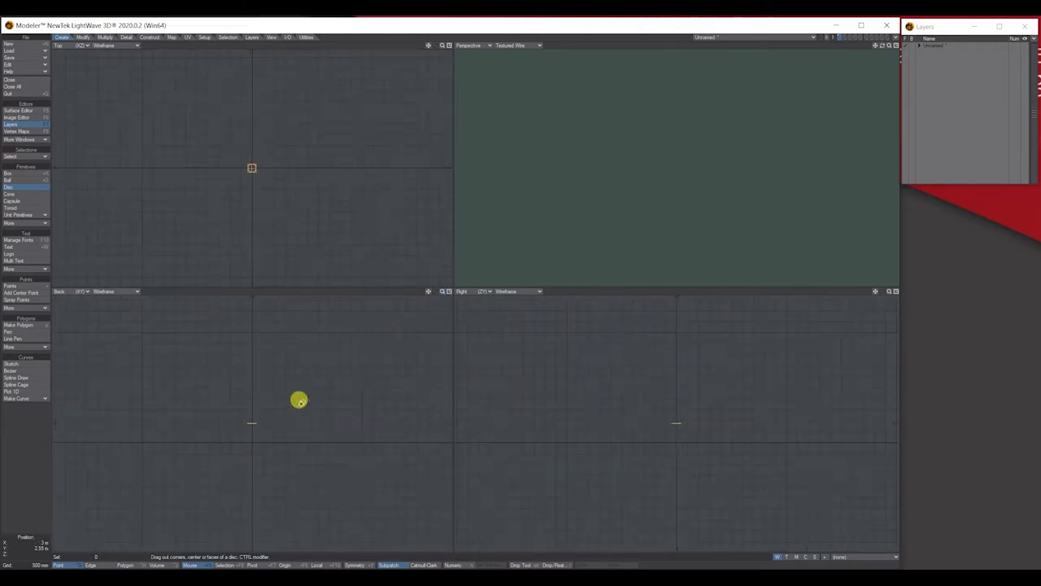
{"action": "left_click_drag", "start_coordinate": [249, 418], "coordinate": [252, 244]}
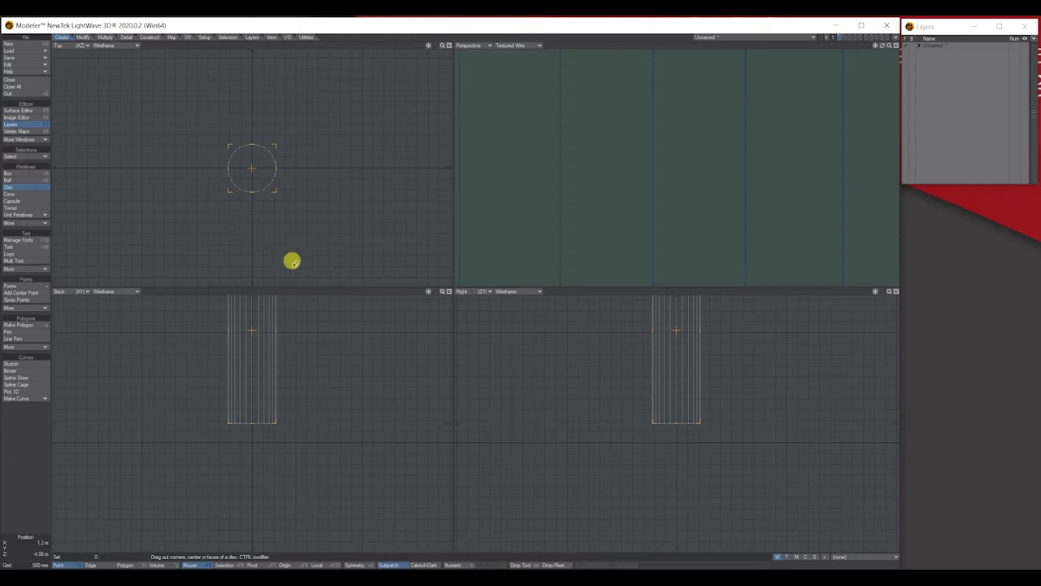
Step: Try to raise the upper end of the cylinder, and undo the resulting shape
{"action": "key", "text": "a"}
{"action": "left_click_drag", "start_coordinate": [889, 46], "coordinate": [878, 70]}
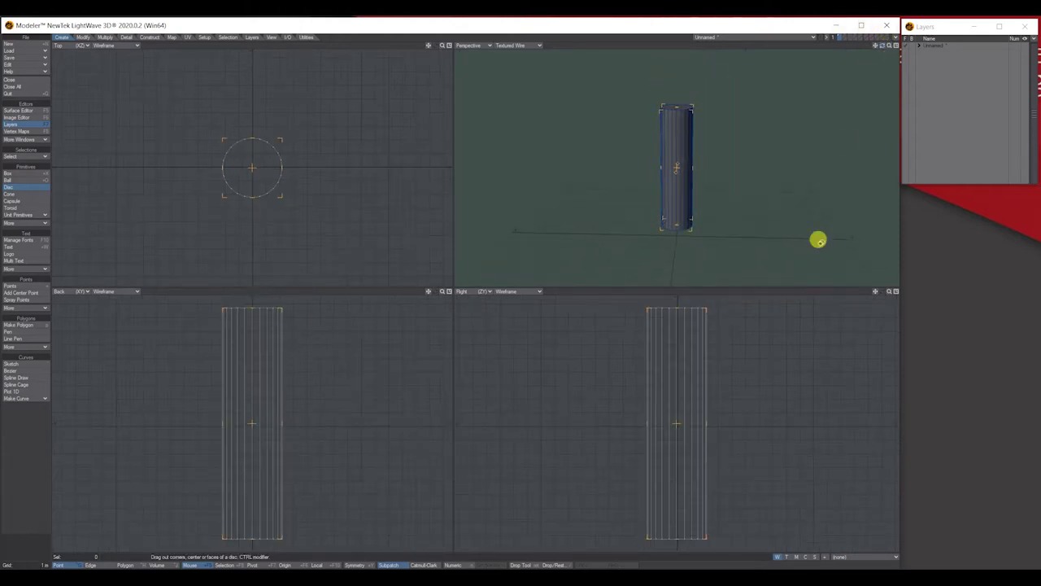
{"action": "left_click_drag", "start_coordinate": [888, 292], "coordinate": [881, 293]}
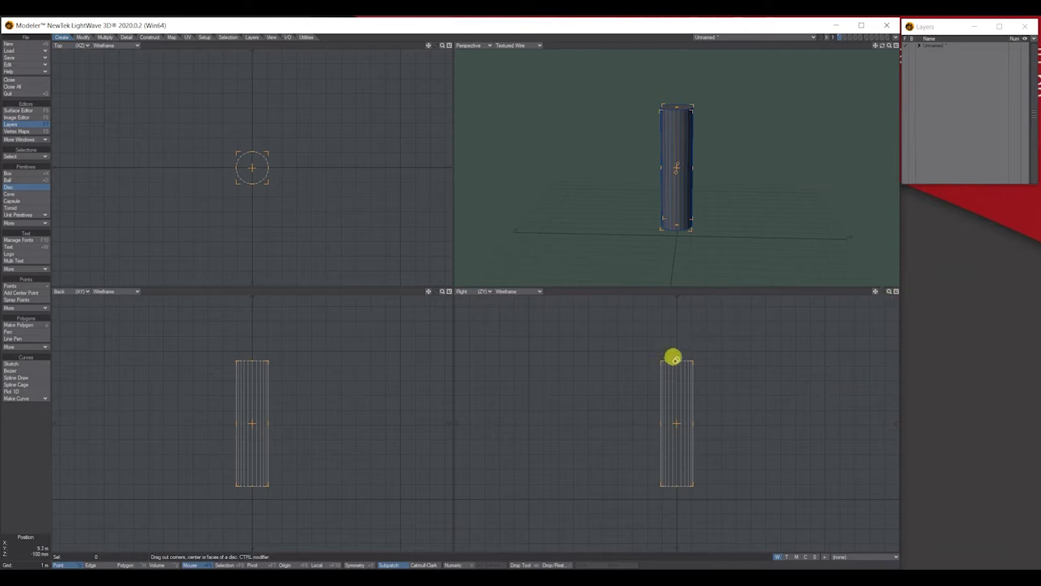
{"action": "left_click_drag", "start_coordinate": [673, 358], "coordinate": [673, 348]}
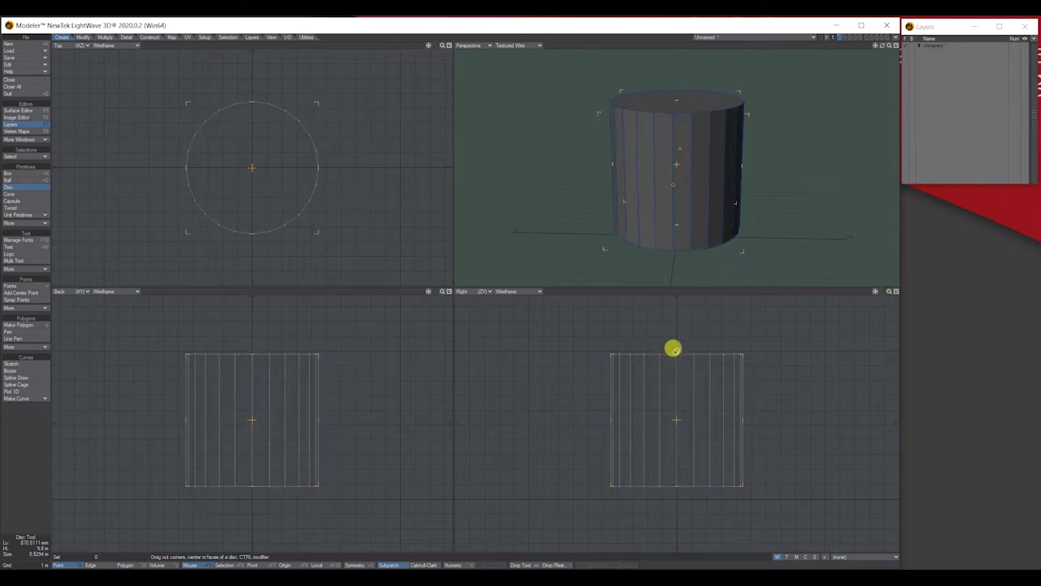
{"action": "key", "text": "ctrl+z"}
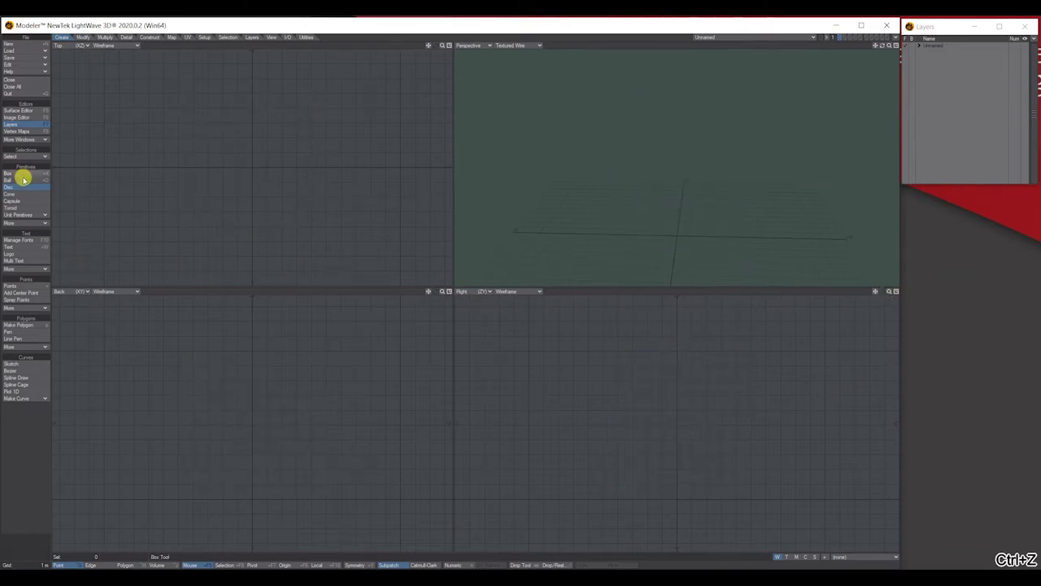
Step: Recall the disc with its numeric settings and reshape it to about 1.3 m radius and 13.3 m height, centred near the origin
{"action": "key", "text": "n"}
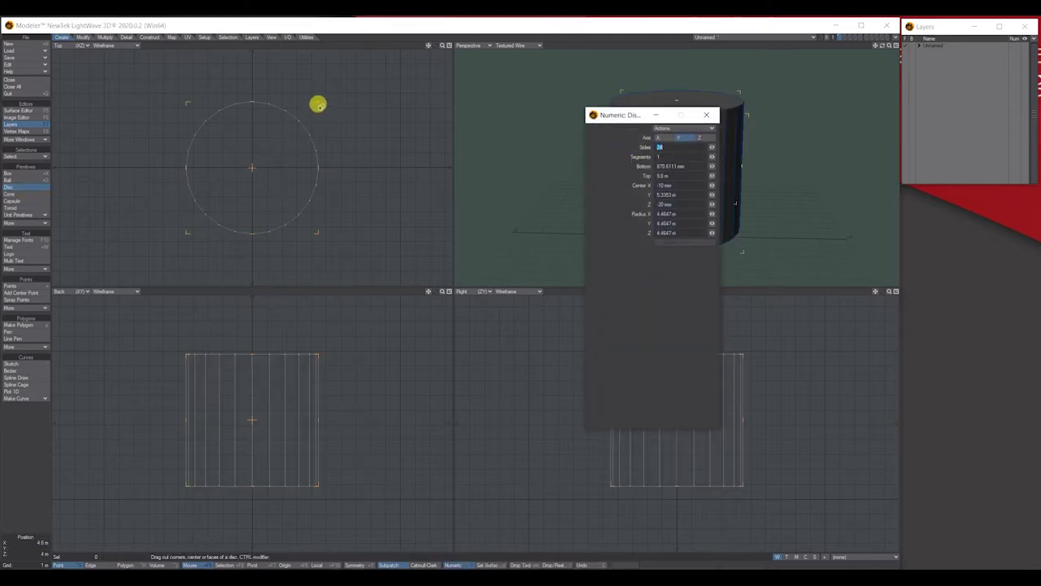
{"action": "left_click_drag", "start_coordinate": [318, 98], "coordinate": [263, 153]}
{"action": "left_click_drag", "start_coordinate": [251, 351], "coordinate": [256, 195]}
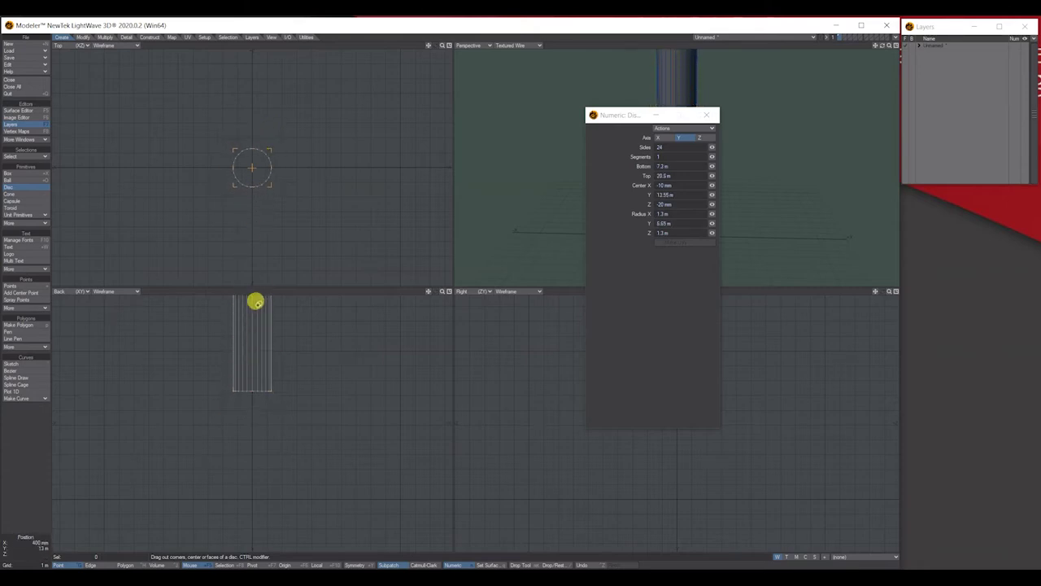
{"action": "left_click_drag", "start_coordinate": [442, 294], "coordinate": [249, 458]}
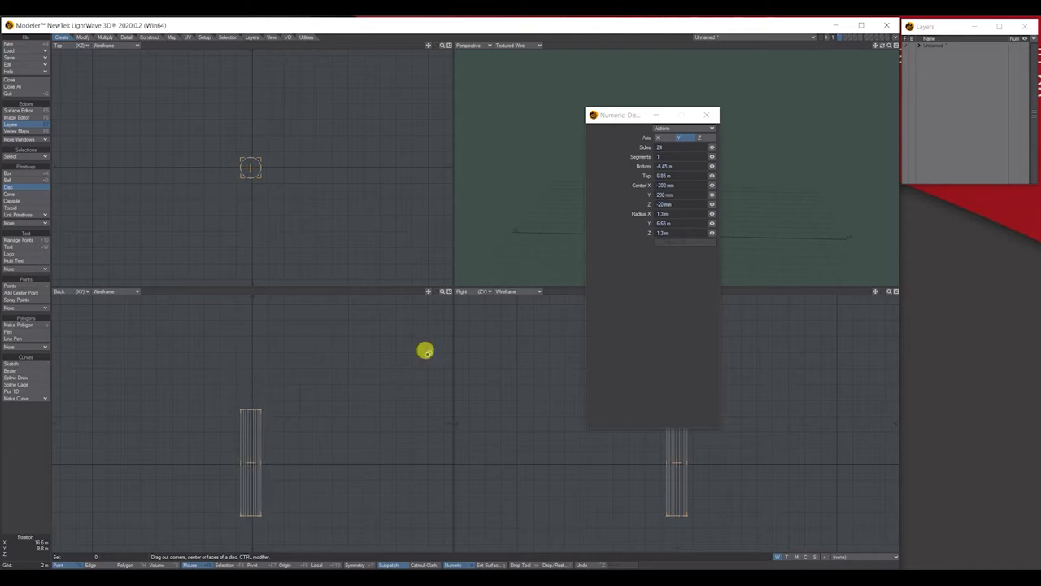
Step: Divide the cylinder into 6 segments and finish creating it
{"action": "left_click_drag", "start_coordinate": [615, 115], "coordinate": [435, 112]}
{"action": "left_click_drag", "start_coordinate": [876, 47], "coordinate": [886, 4]}
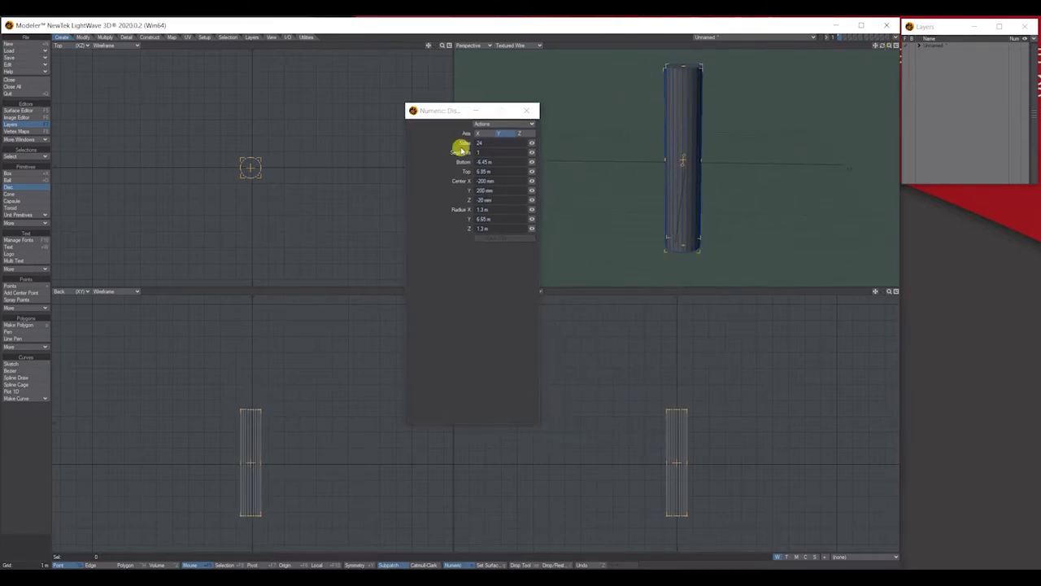
{"action": "left_click", "coordinate": [531, 154]}
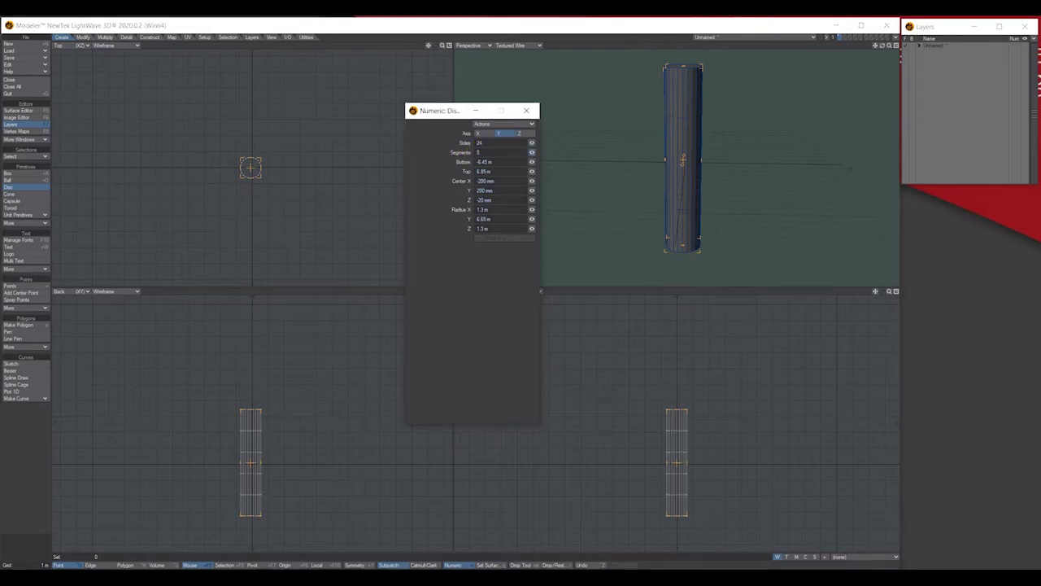
{"action": "left_click_drag", "start_coordinate": [532, 153], "coordinate": [536, 153]}
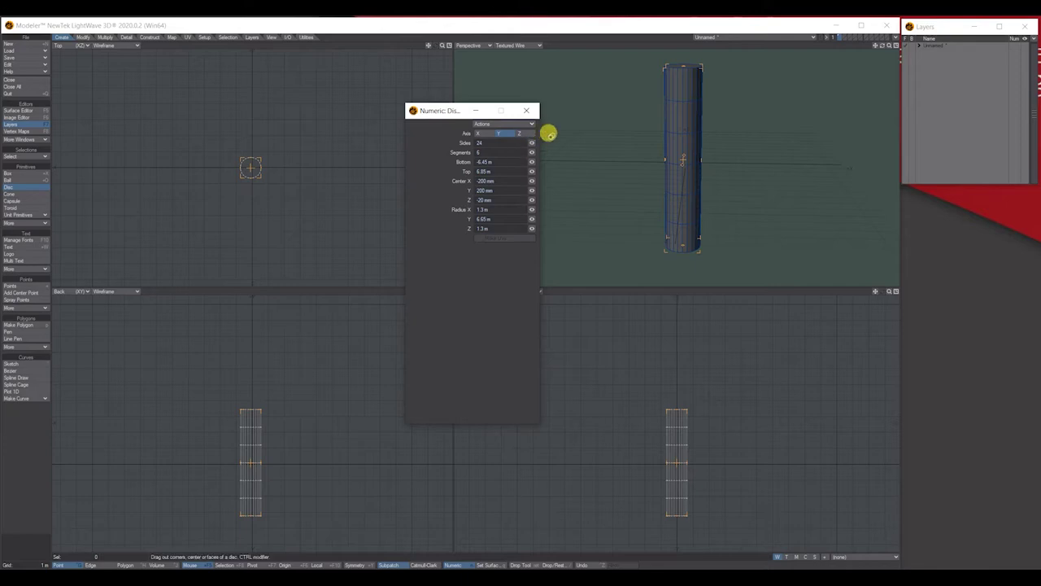
{"action": "left_click_drag", "start_coordinate": [1040, 70], "coordinate": [575, 70]}
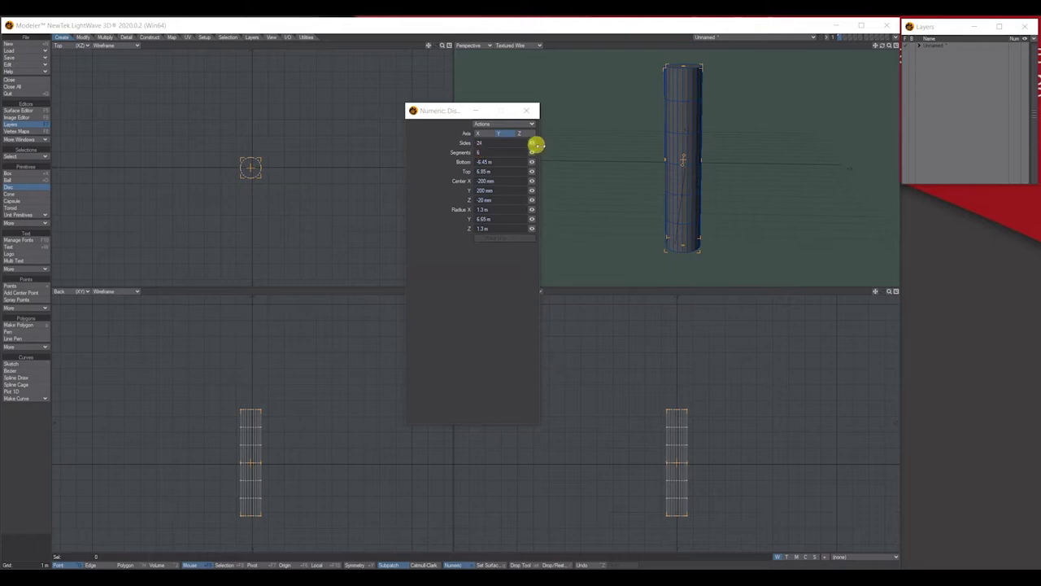
{"action": "left_click", "coordinate": [527, 109]}
{"action": "key", "text": "space"}
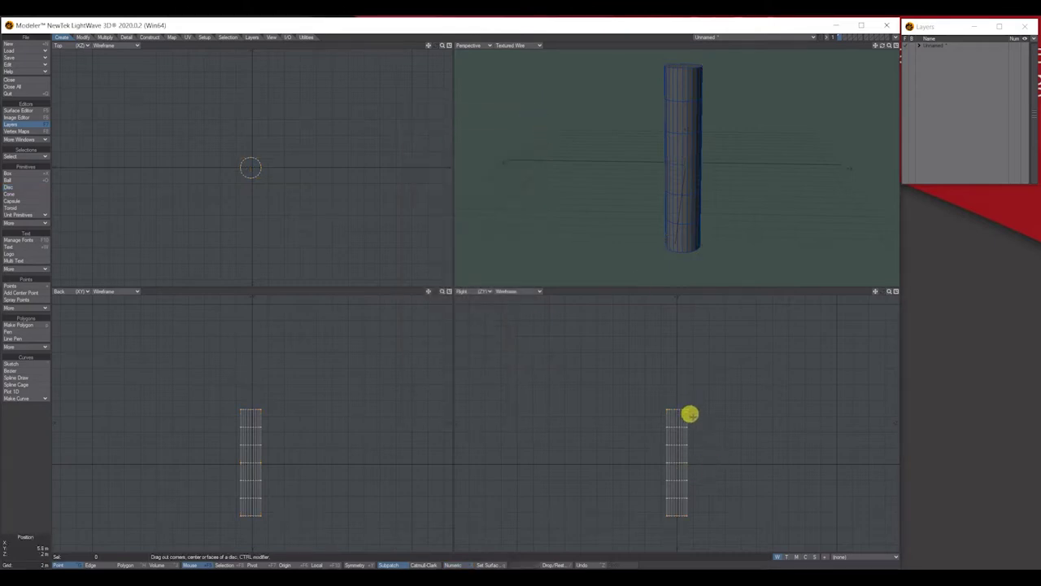
Step: Select the uppermost inner ring of points and move it straight up to just below the cylinder's top edge
{"action": "left_click_drag", "start_coordinate": [889, 291], "coordinate": [879, 221]}
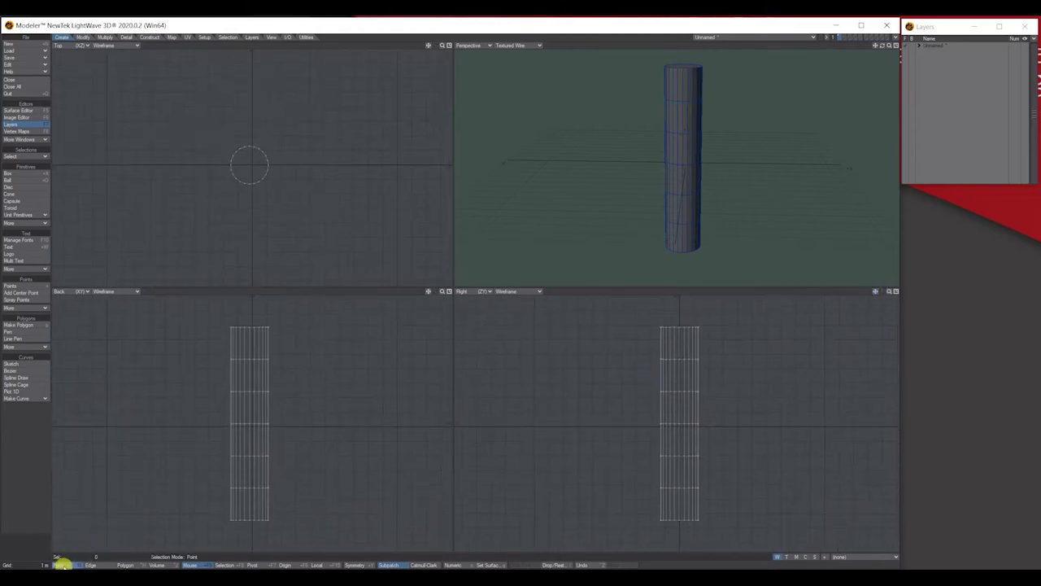
{"action": "mouse_move", "coordinate": [720, 351]}
{"action": "right_mouse_down"}
{"action": "mouse_move", "coordinate": [670, 339]}
{"action": "mouse_move", "coordinate": [696, 362]}
{"action": "mouse_move", "coordinate": [705, 344]}
{"action": "mouse_move", "coordinate": [702, 365]}
{"action": "right_mouse_up"}
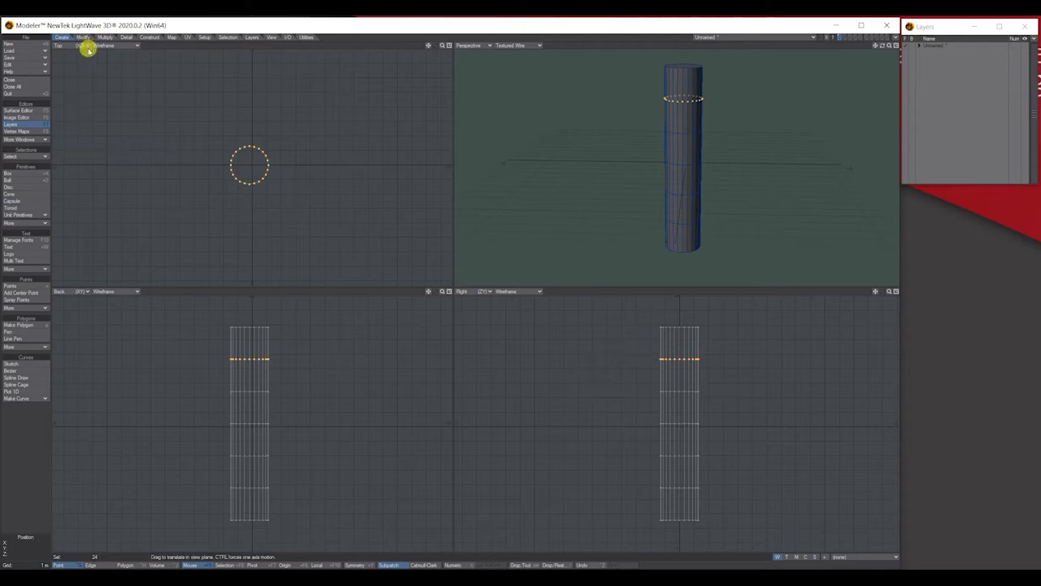
{"action": "left_click", "coordinate": [85, 38]}
{"action": "left_click", "coordinate": [13, 174]}
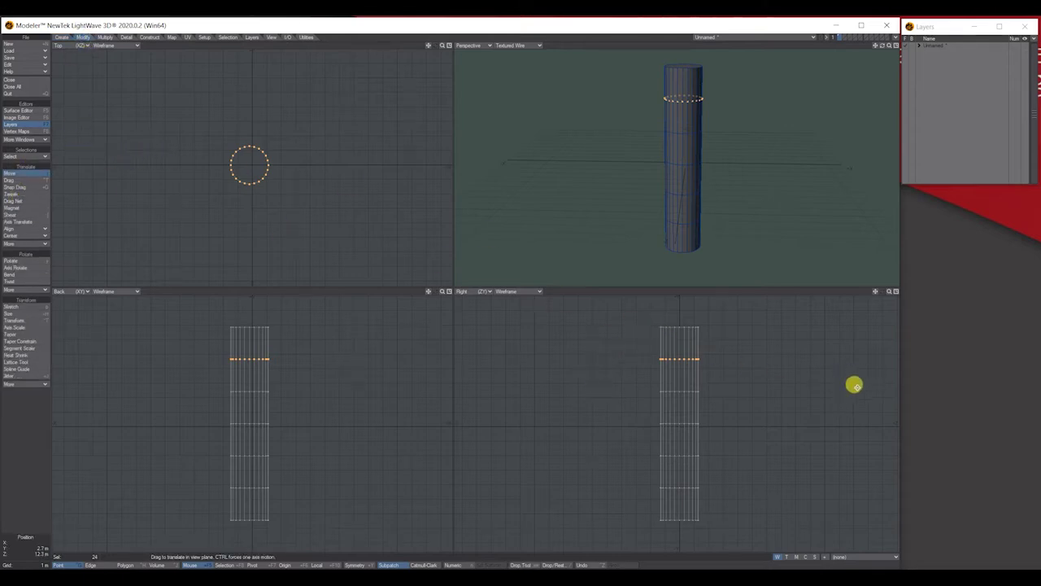
{"action": "left_click_drag", "start_coordinate": [675, 359], "coordinate": [675, 335]}
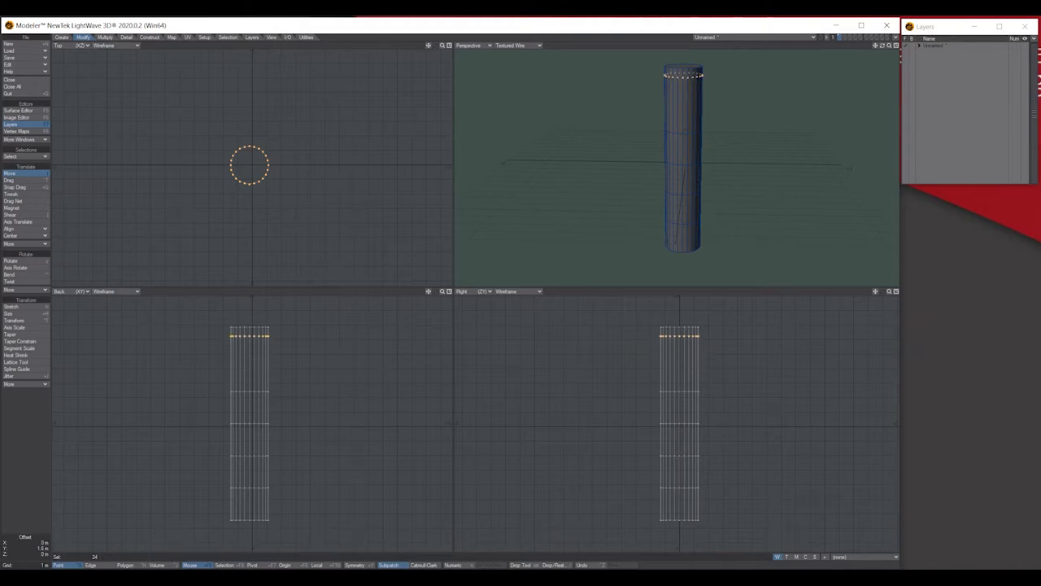
{"action": "left_click_drag", "start_coordinate": [675, 335], "coordinate": [675, 327]}
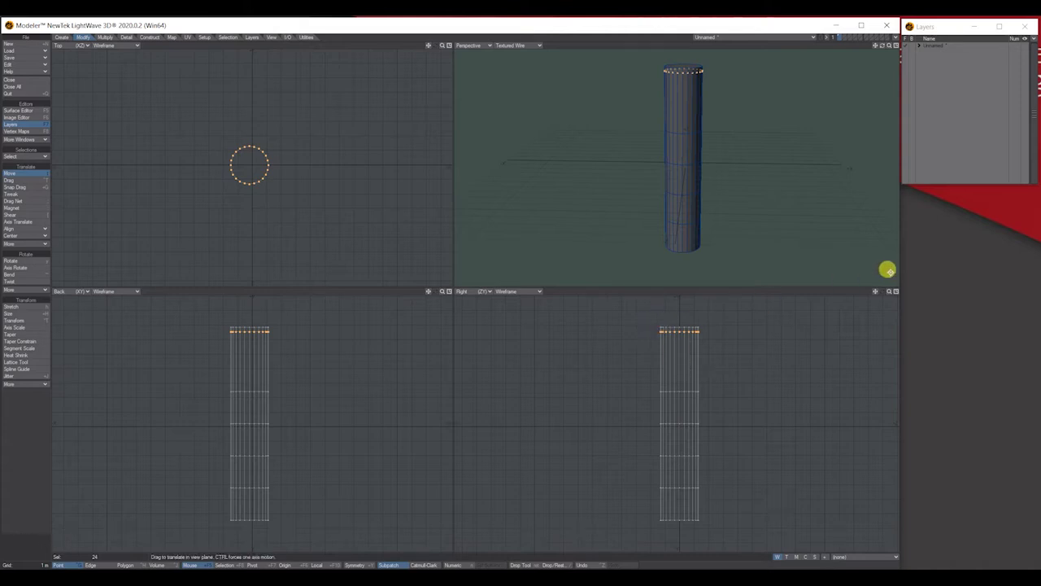
Step: Select only the second inner ring of points from the top and move it straight up about 2.5 m
{"action": "left_click_drag", "start_coordinate": [874, 291], "coordinate": [816, 300]}
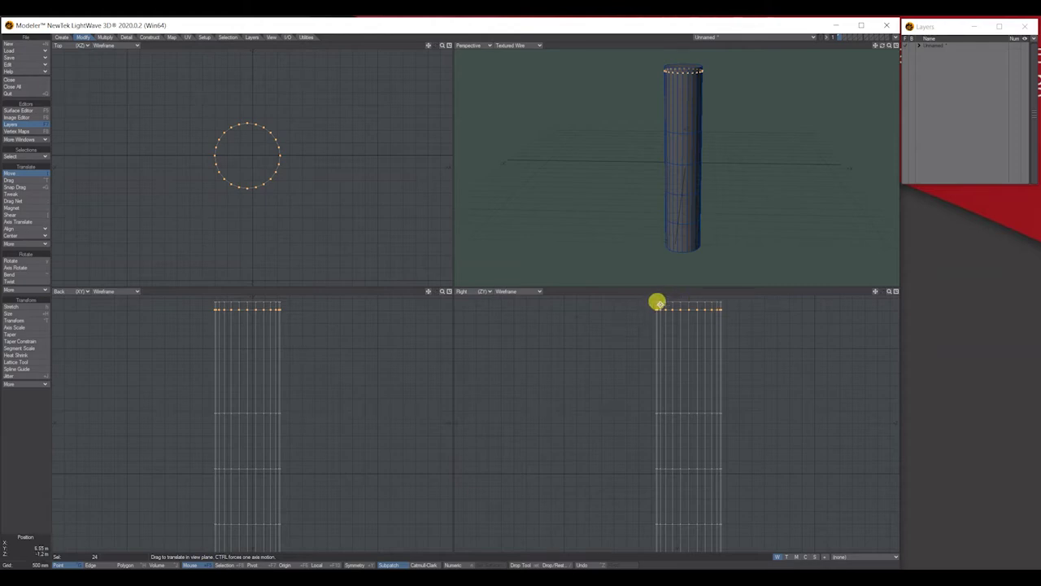
{"action": "mouse_move", "coordinate": [630, 297]}
{"action": "right_mouse_down"}
{"action": "mouse_move", "coordinate": [768, 297]}
{"action": "mouse_move", "coordinate": [772, 308]}
{"action": "right_mouse_up"}
{"action": "mouse_move", "coordinate": [748, 399]}
{"action": "right_mouse_down"}
{"action": "mouse_move", "coordinate": [626, 418]}
{"action": "mouse_move", "coordinate": [746, 415]}
{"action": "mouse_move", "coordinate": [729, 395]}
{"action": "mouse_move", "coordinate": [710, 414]}
{"action": "right_mouse_up"}
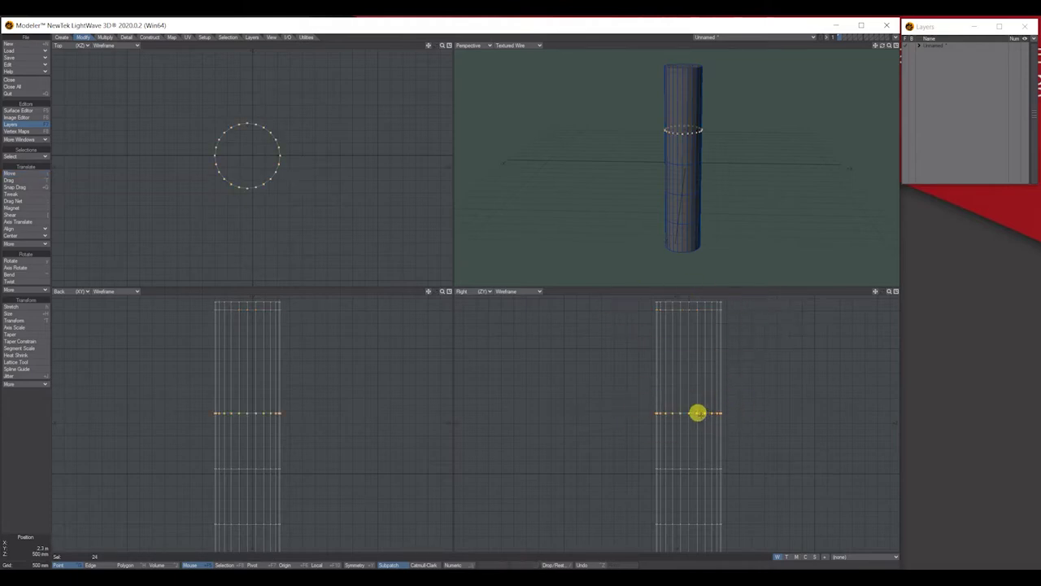
{"action": "key", "text": "t"}
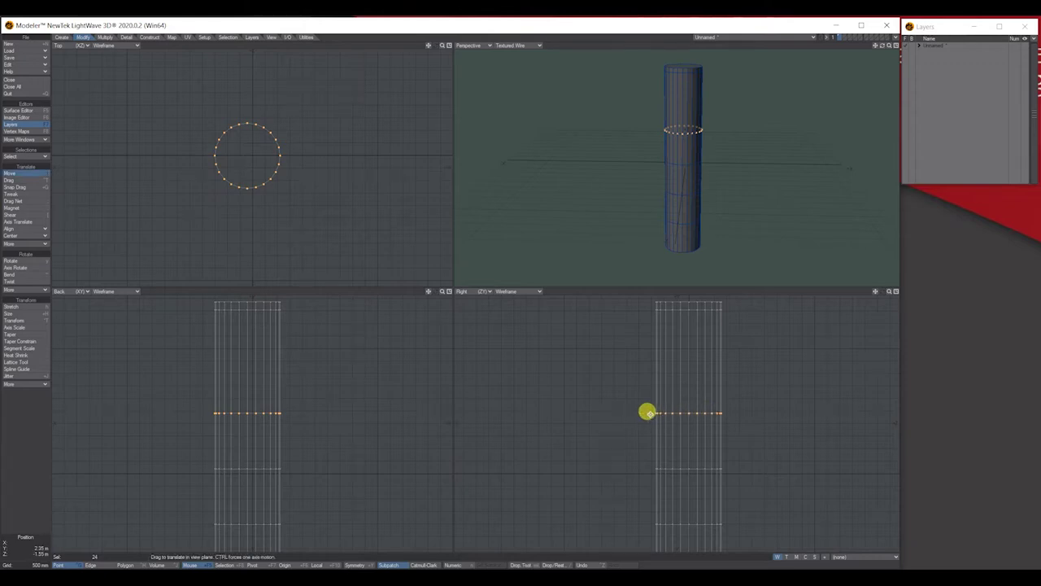
{"action": "left_click_drag", "start_coordinate": [687, 413], "coordinate": [687, 350]}
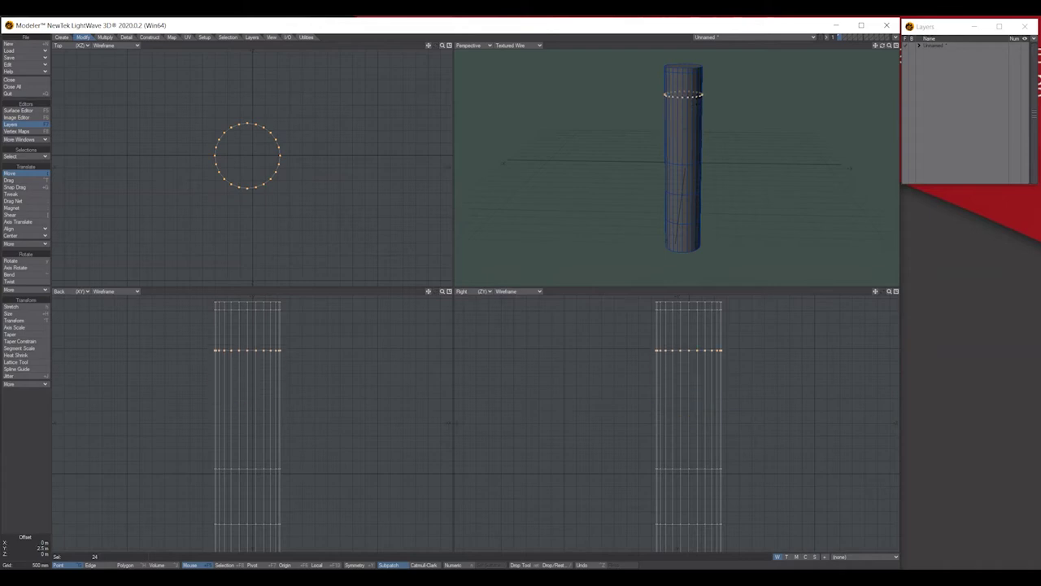
{"action": "key", "text": "space"}
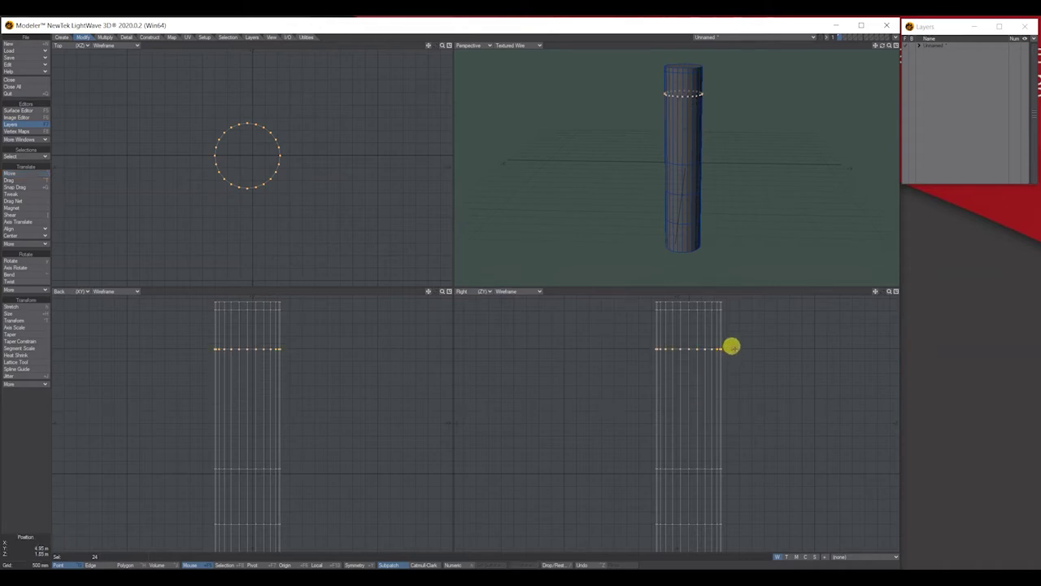
Step: Select only the middle ring of points and move it straight up about 4.2 m, keeping it just below the second inner ring
{"action": "mouse_move", "coordinate": [737, 346]}
{"action": "right_mouse_down"}
{"action": "mouse_move", "coordinate": [640, 337]}
{"action": "mouse_move", "coordinate": [779, 344]}
{"action": "mouse_move", "coordinate": [730, 372]}
{"action": "right_mouse_up"}
{"action": "mouse_move", "coordinate": [747, 463]}
{"action": "right_mouse_down"}
{"action": "mouse_move", "coordinate": [627, 471]}
{"action": "mouse_move", "coordinate": [733, 456]}
{"action": "mouse_move", "coordinate": [710, 462]}
{"action": "right_mouse_up"}
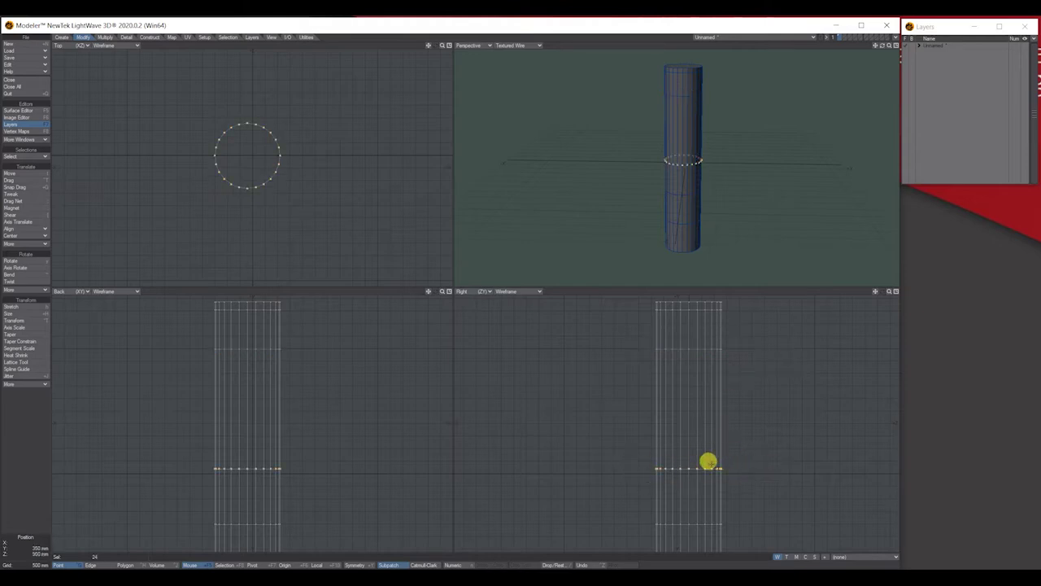
{"action": "key", "text": "t"}
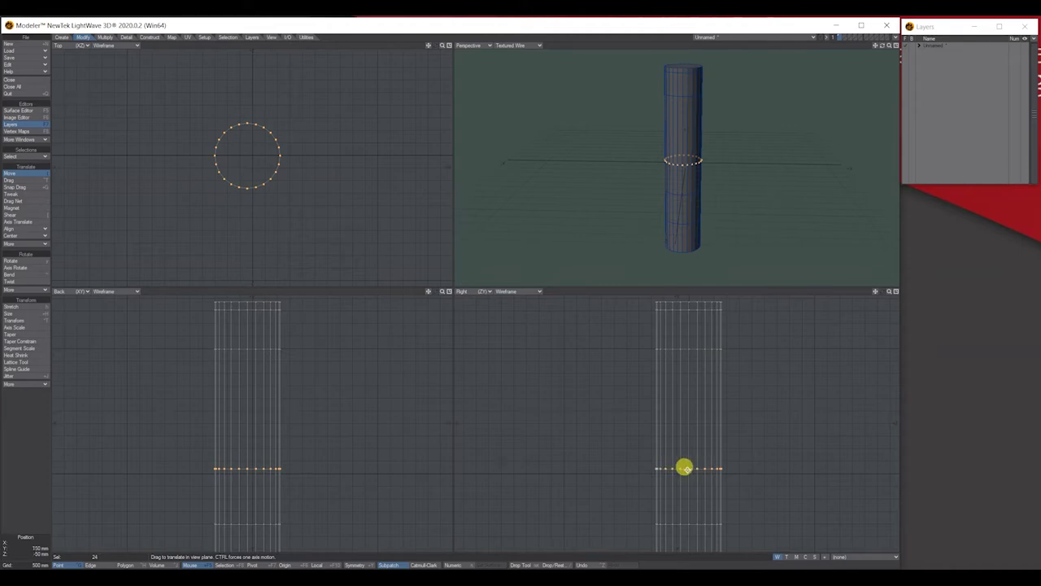
{"action": "left_click_drag", "start_coordinate": [684, 467], "coordinate": [687, 469]}
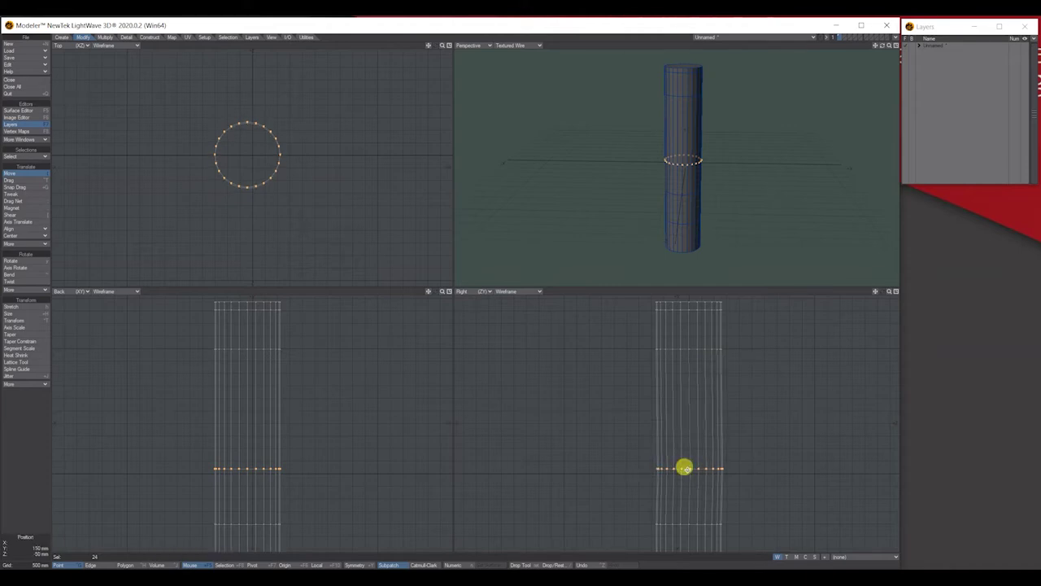
{"action": "key", "text": "ctrl+z"}
{"action": "key", "text": "ctrl+z"}
{"action": "key", "text": "ctrl+z"}
{"action": "key", "text": "ctrl+z"}
{"action": "key", "text": "ctrl+z"}
{"action": "key", "text": "ctrl+z"}
{"action": "key", "text": "ctrl+z"}
{"action": "key", "text": "ctrl+z"}
{"action": "key", "text": "ctrl+z"}
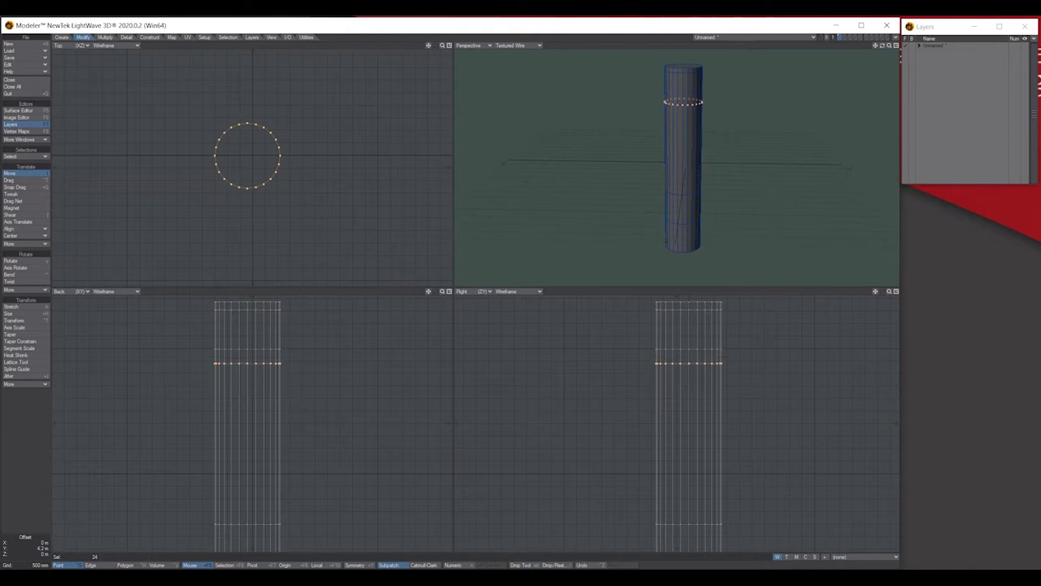
Step: Select the fourth inner ring of points from the top and move it straight up about 2.4 m
{"action": "left_click_drag", "start_coordinate": [875, 292], "coordinate": [767, 386]}
{"action": "key", "text": "slash"}
{"action": "mouse_move", "coordinate": [763, 442]}
{"action": "right_mouse_down"}
{"action": "mouse_move", "coordinate": [625, 447]}
{"action": "mouse_move", "coordinate": [764, 451]}
{"action": "mouse_move", "coordinate": [736, 439]}
{"action": "right_mouse_up"}
{"action": "key", "text": "t"}
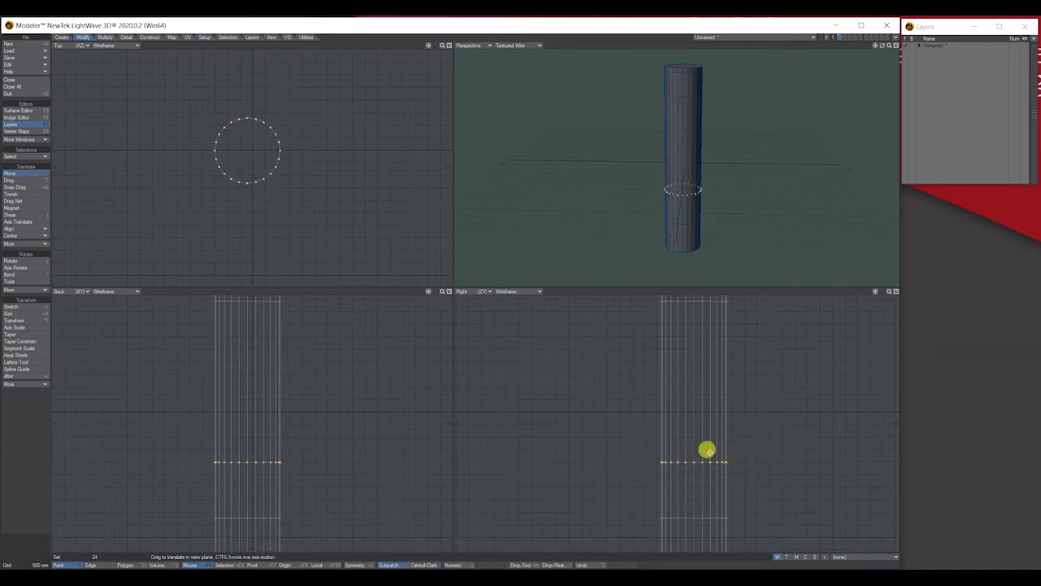
{"action": "left_click_drag", "start_coordinate": [682, 458], "coordinate": [684, 460]}
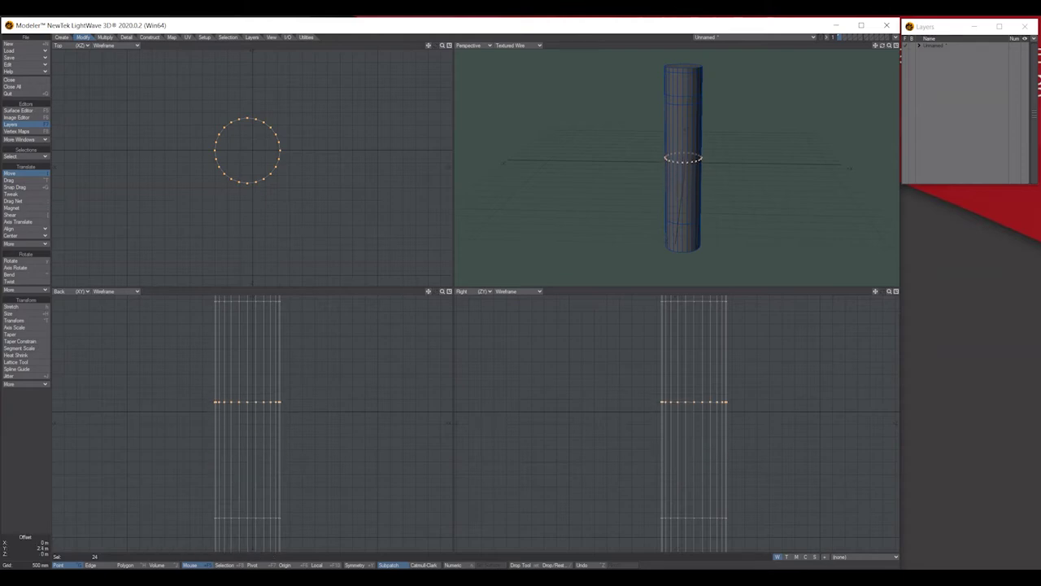
Step: Move the lowest inner ring of points straight up to a short distance below the fourth ring, and clear the selection
{"action": "left_click_drag", "start_coordinate": [875, 292], "coordinate": [874, 248]}
{"action": "mouse_move", "coordinate": [745, 349]}
{"action": "right_mouse_down"}
{"action": "mouse_move", "coordinate": [600, 334]}
{"action": "mouse_move", "coordinate": [745, 340]}
{"action": "right_mouse_up"}
{"action": "mouse_move", "coordinate": [757, 455]}
{"action": "right_mouse_down"}
{"action": "mouse_move", "coordinate": [630, 467]}
{"action": "mouse_move", "coordinate": [732, 451]}
{"action": "right_mouse_up"}
{"action": "key", "text": "t"}
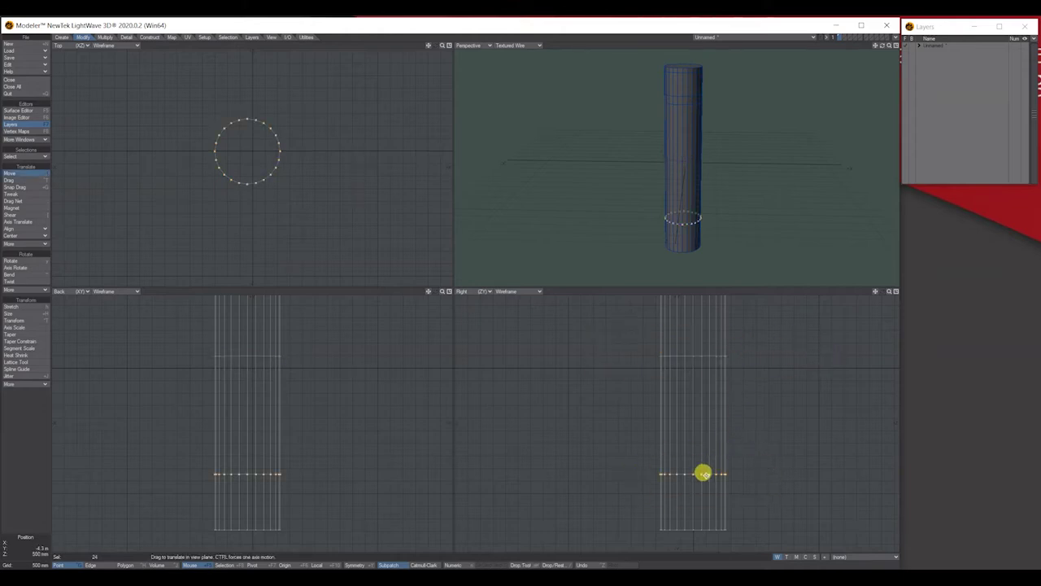
{"action": "left_click_drag", "start_coordinate": [703, 474], "coordinate": [703, 413]}
{"action": "key", "text": "space"}
{"action": "mouse_move", "coordinate": [750, 407]}
{"action": "right_mouse_down"}
{"action": "mouse_move", "coordinate": [604, 423]}
{"action": "mouse_move", "coordinate": [712, 398]}
{"action": "mouse_move", "coordinate": [761, 421]}
{"action": "right_mouse_up"}
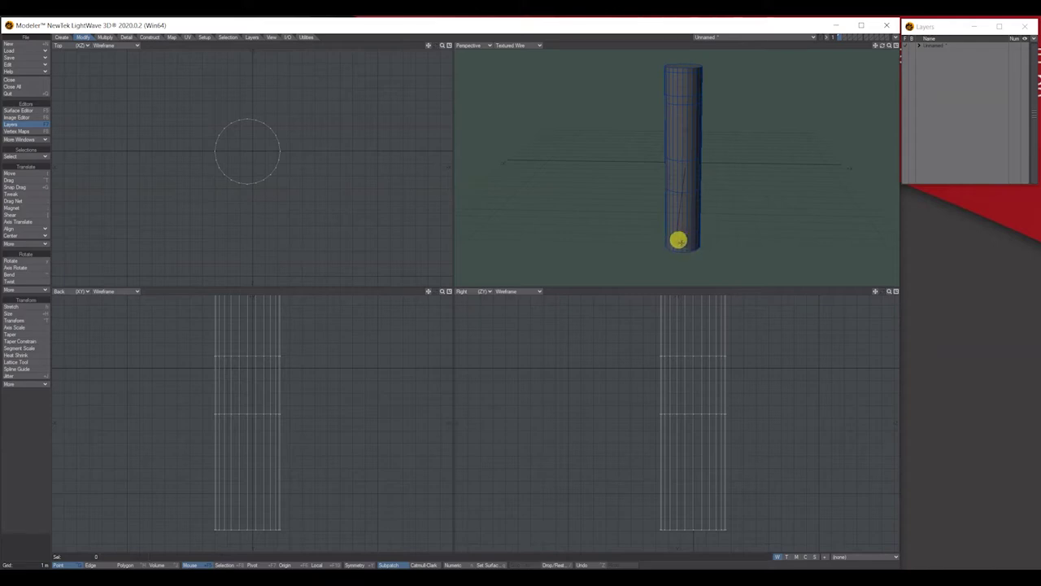
Step: Select two adjacent side polygons in the cylinder's lowest section and cut that section with Band Saw Pro into three equal bands using two uniform cuts
{"action": "key", "text": "ctrl+h"}
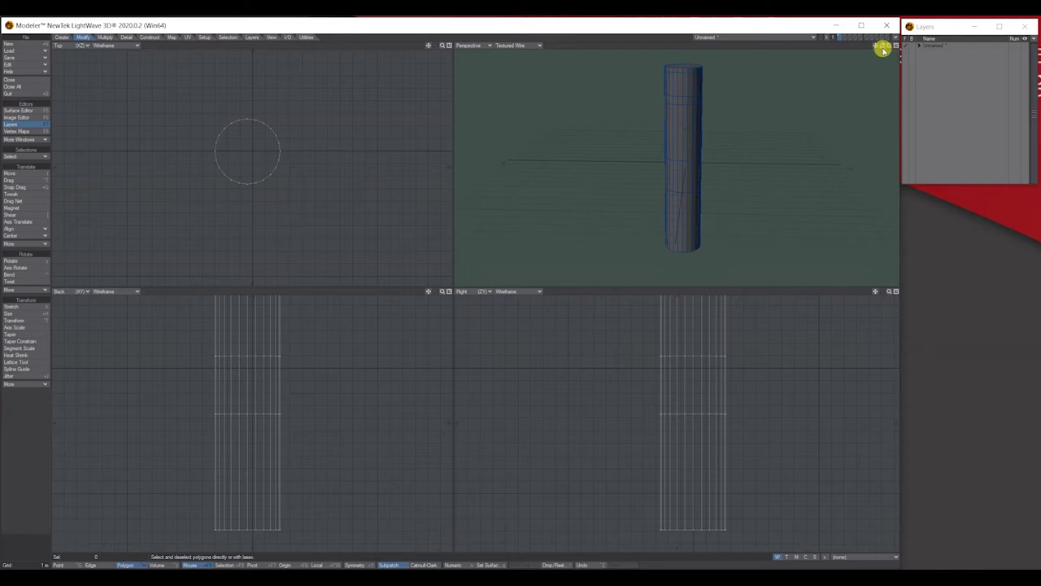
{"action": "left_click_drag", "start_coordinate": [679, 243], "coordinate": [686, 242]}
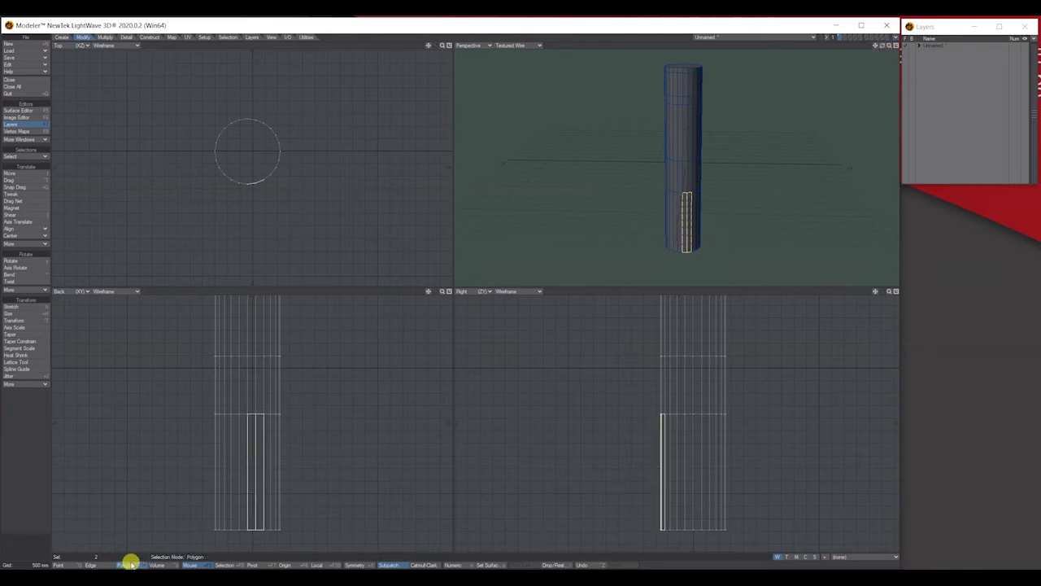
{"action": "left_click", "coordinate": [105, 38]}
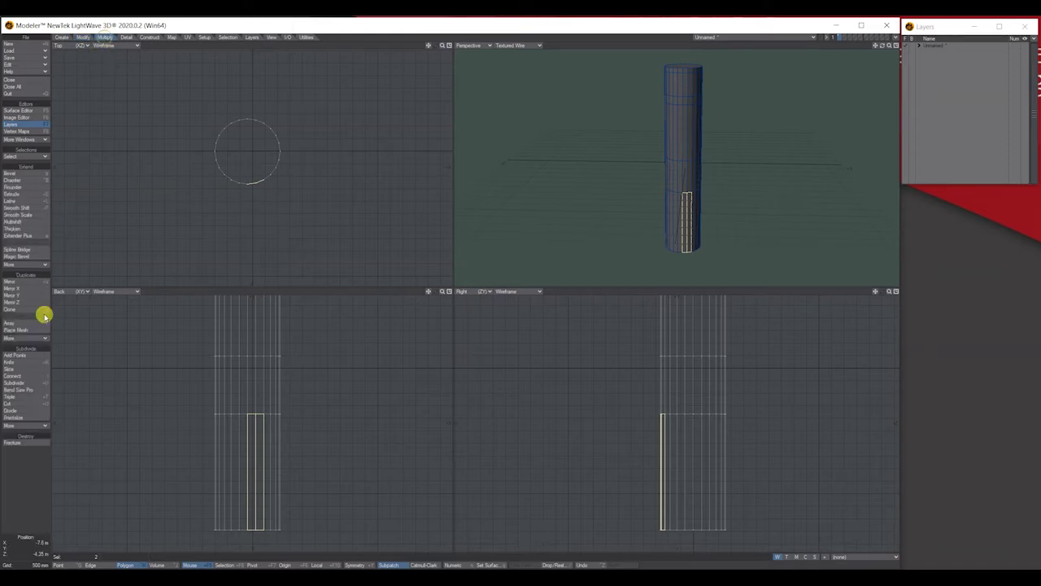
{"action": "left_click", "coordinate": [18, 389]}
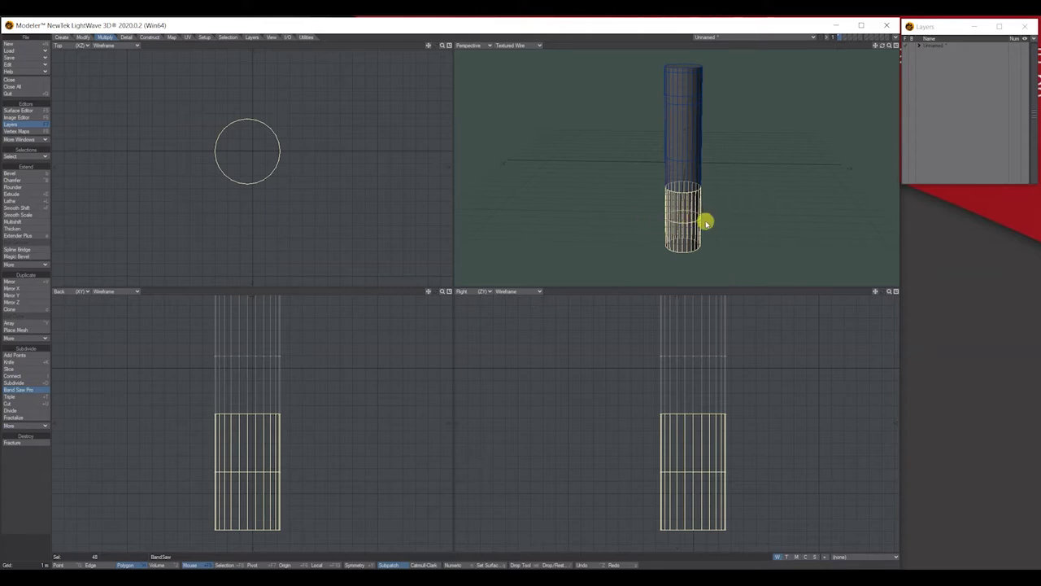
{"action": "key", "text": "n"}
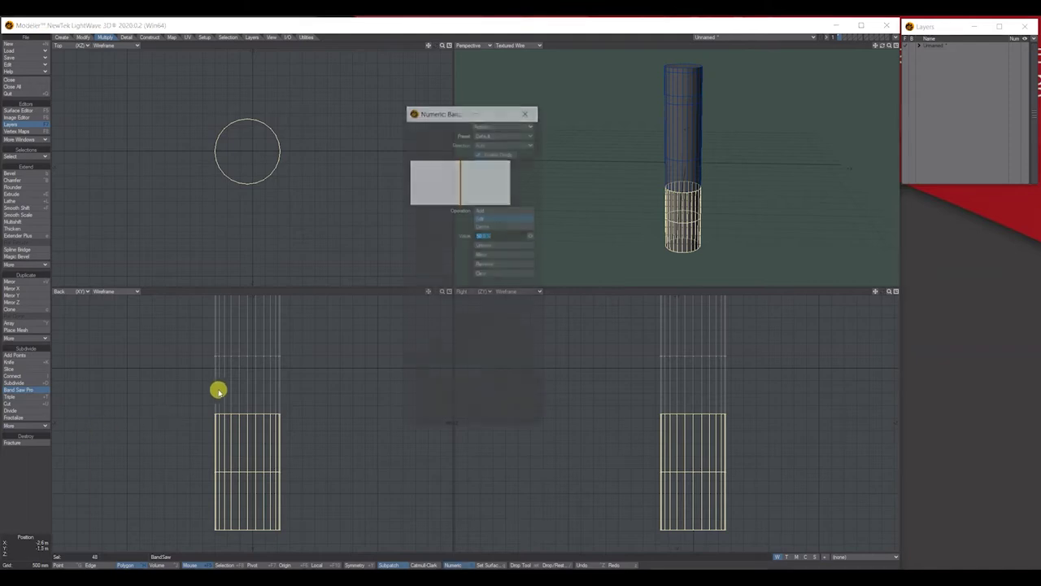
{"action": "left_click", "coordinate": [488, 210]}
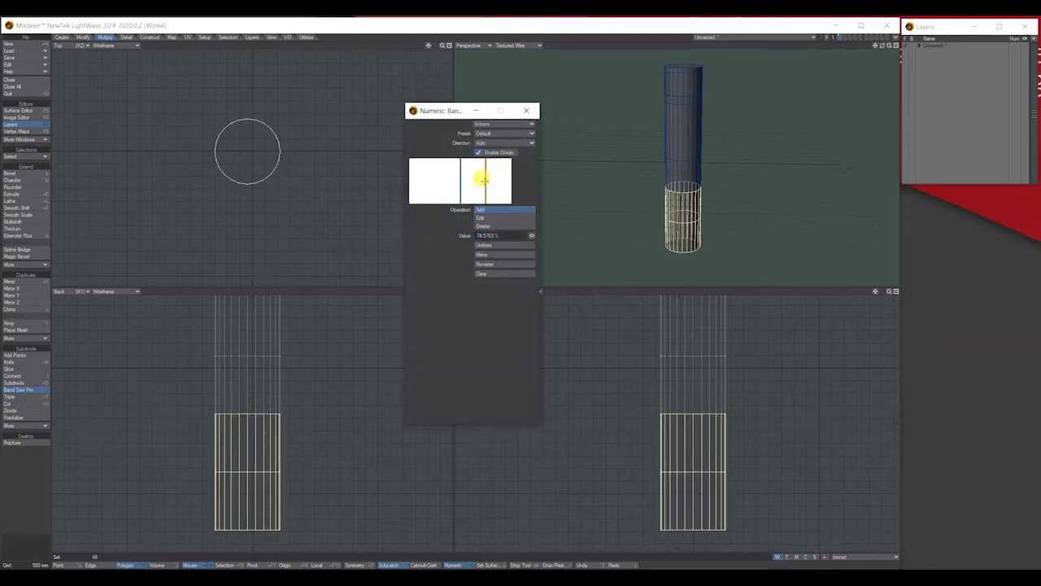
{"action": "left_click", "coordinate": [485, 244]}
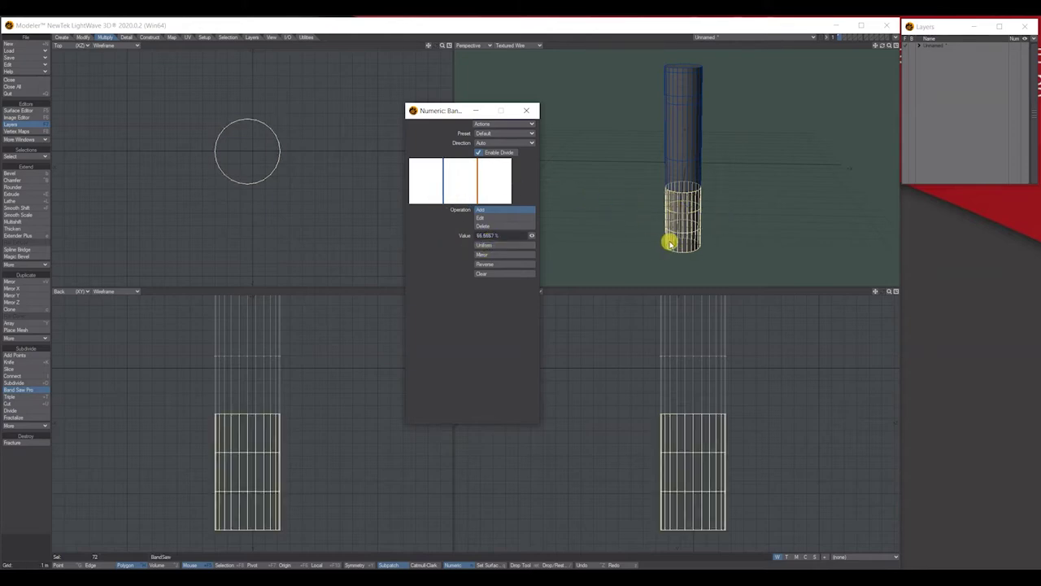
{"action": "left_click", "coordinate": [526, 110]}
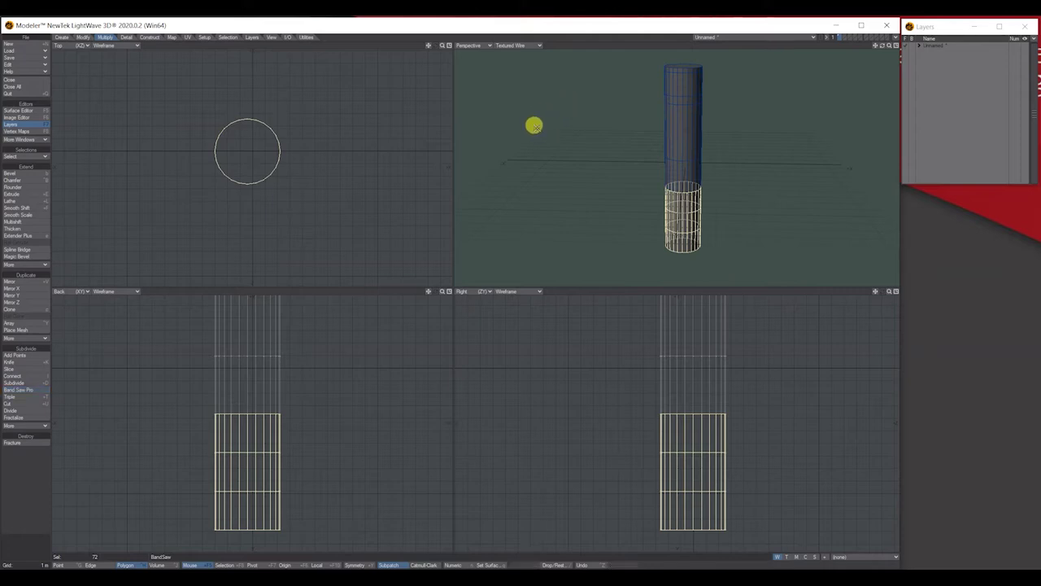
{"action": "key", "text": "slash"}
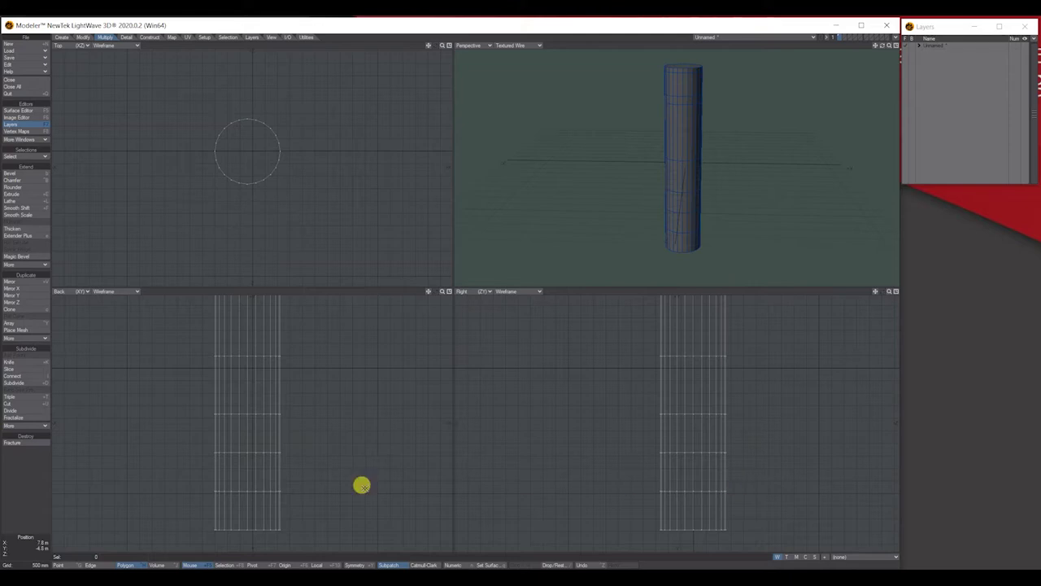
Step: Select the lower of the two new point rings and move it straight down about 1.1 m, close to the cylinder's bottom edge
{"action": "left_click", "coordinate": [60, 564]}
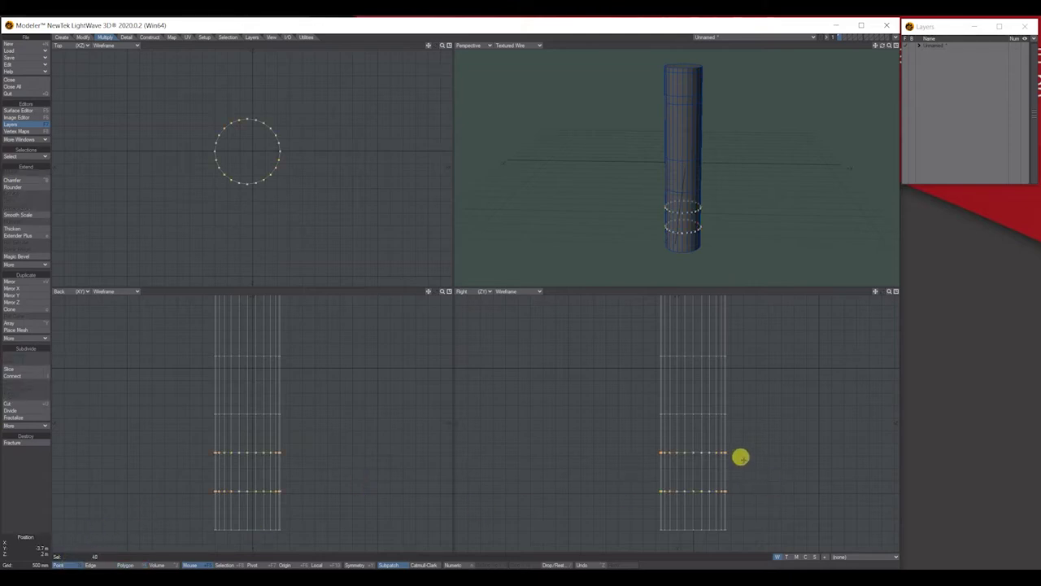
{"action": "key", "text": "slash"}
{"action": "mouse_move", "coordinate": [740, 486]}
{"action": "right_mouse_down"}
{"action": "mouse_move", "coordinate": [616, 484]}
{"action": "mouse_move", "coordinate": [732, 479]}
{"action": "right_mouse_up"}
{"action": "left_click_drag", "start_coordinate": [689, 485], "coordinate": [688, 515]}
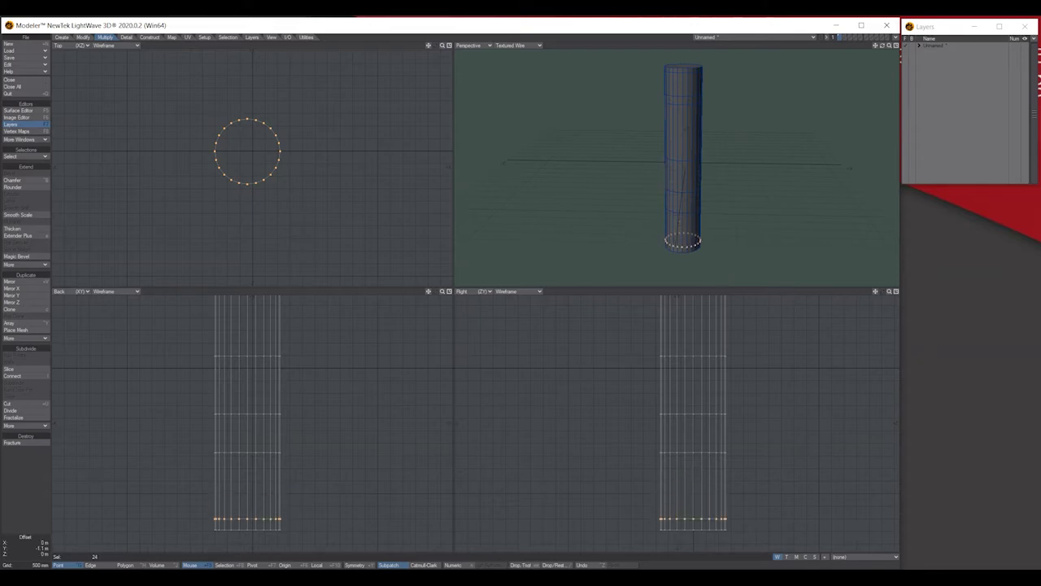
{"action": "key", "text": "slash"}
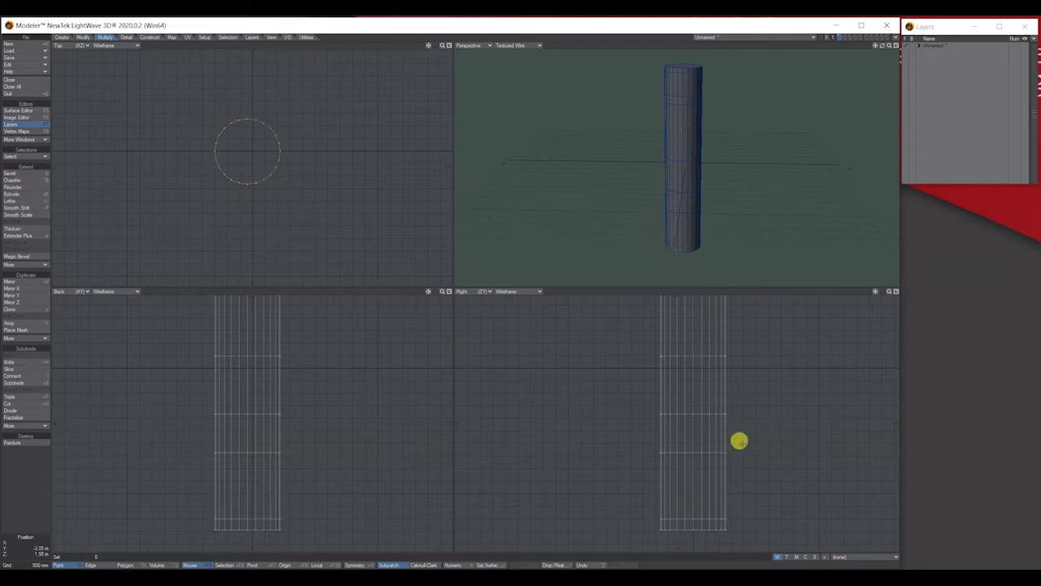
Step: Move the next two point rings above it straight down together, keeping their spacing, and clear the selection
{"action": "mouse_move", "coordinate": [750, 420]}
{"action": "right_mouse_down"}
{"action": "mouse_move", "coordinate": [623, 434]}
{"action": "mouse_move", "coordinate": [749, 416]}
{"action": "right_mouse_up"}
{"action": "left_click_drag", "start_coordinate": [686, 428], "coordinate": [688, 464]}
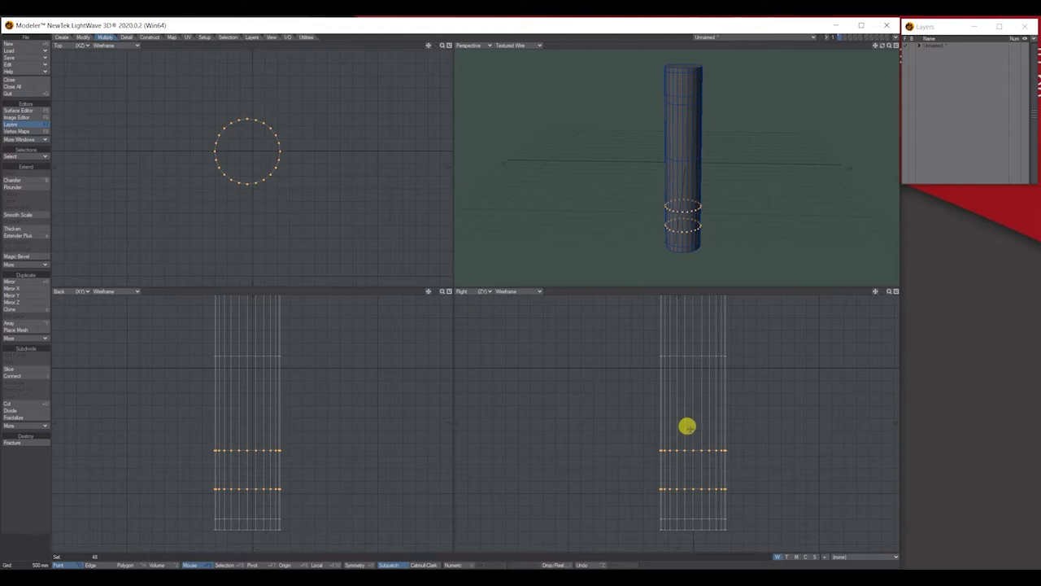
{"action": "key", "text": "slash"}
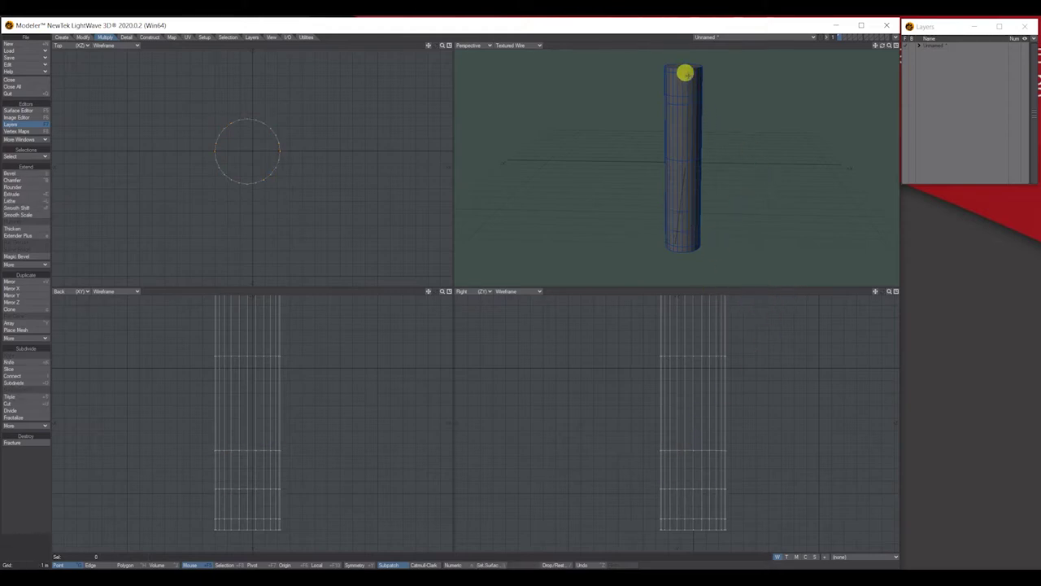
Step: Select the two close point rings near the cylinder's upper end and scale them outward slightly about their centre to form a bulge
{"action": "left_click", "coordinate": [441, 292]}
{"action": "left_click", "coordinate": [441, 291]}
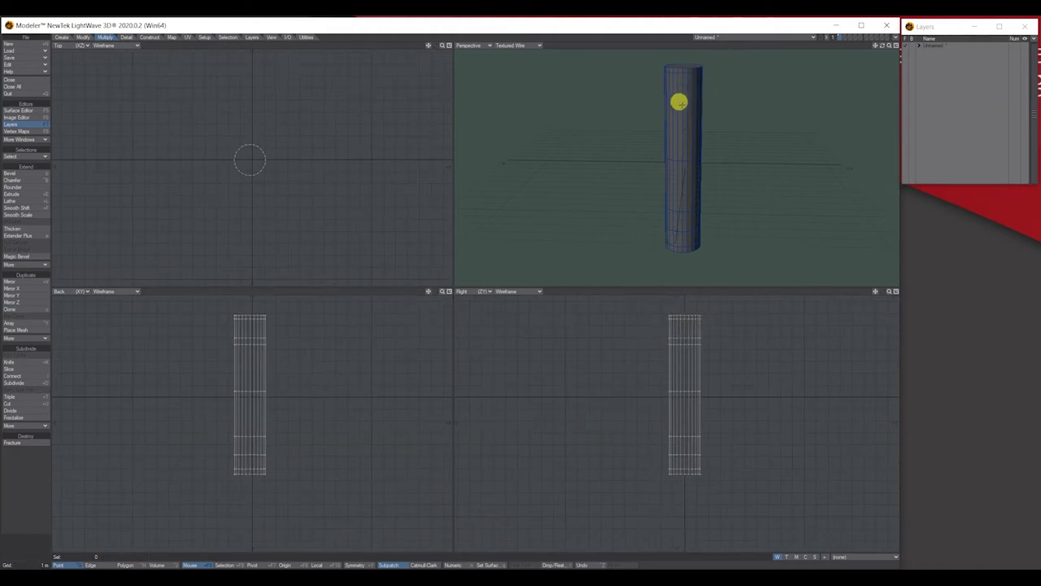
{"action": "mouse_move", "coordinate": [713, 334]}
{"action": "right_mouse_down"}
{"action": "mouse_move", "coordinate": [681, 328]}
{"action": "mouse_move", "coordinate": [676, 351]}
{"action": "mouse_move", "coordinate": [721, 337]}
{"action": "mouse_move", "coordinate": [708, 332]}
{"action": "right_mouse_up"}
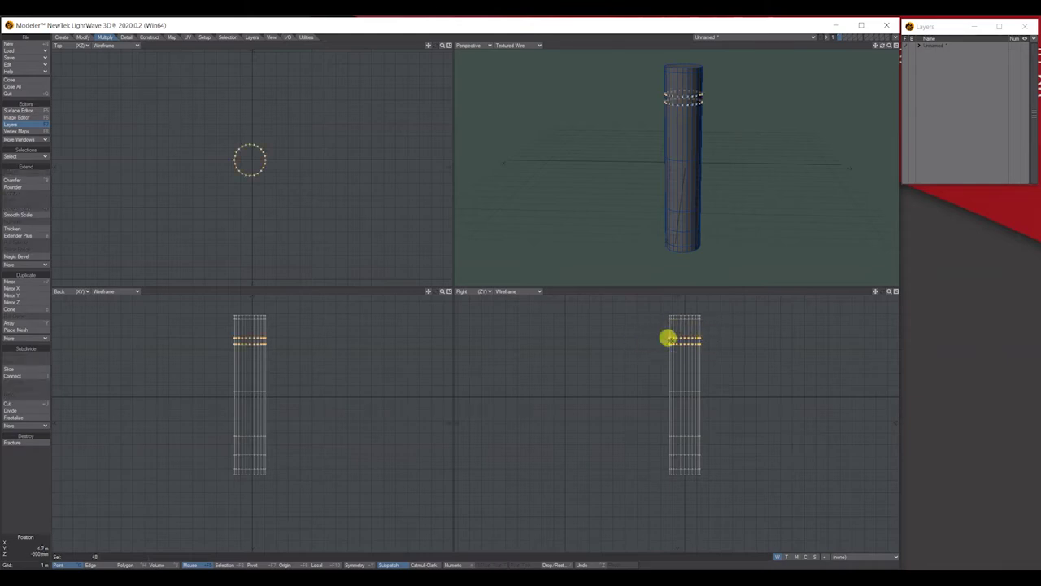
{"action": "left_click", "coordinate": [84, 38]}
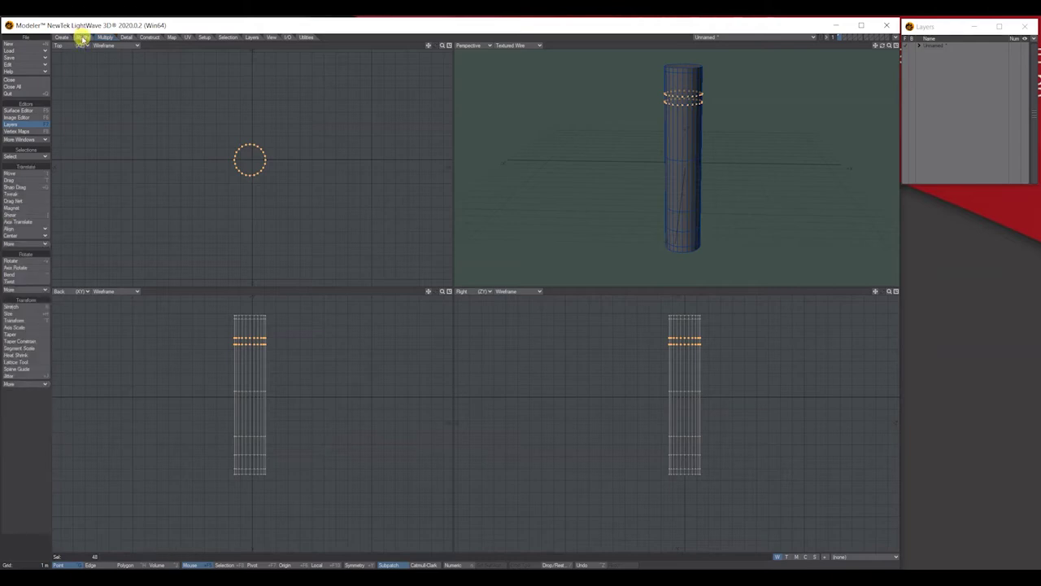
{"action": "left_click", "coordinate": [12, 317]}
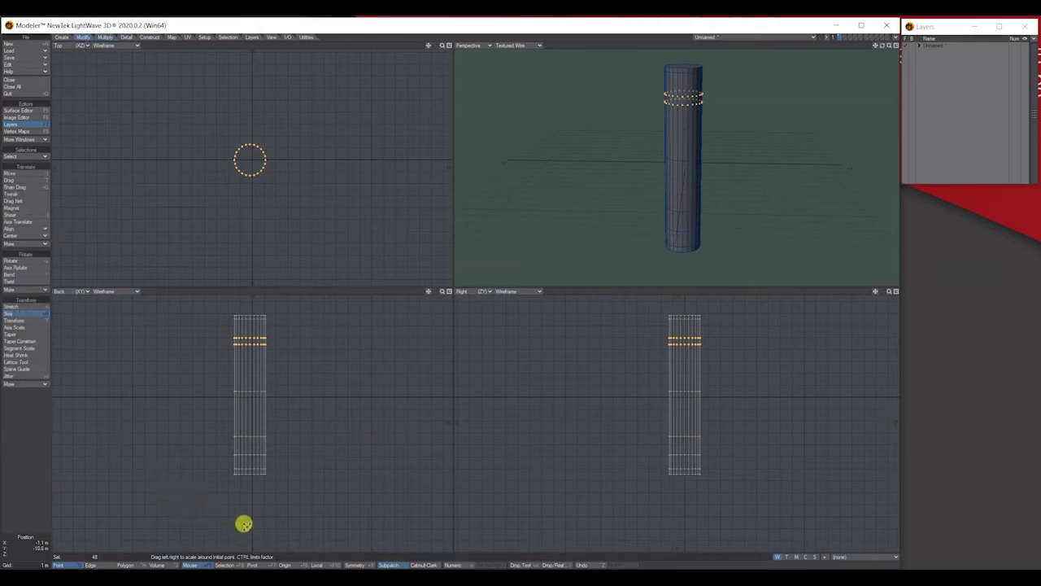
{"action": "left_click", "coordinate": [313, 564]}
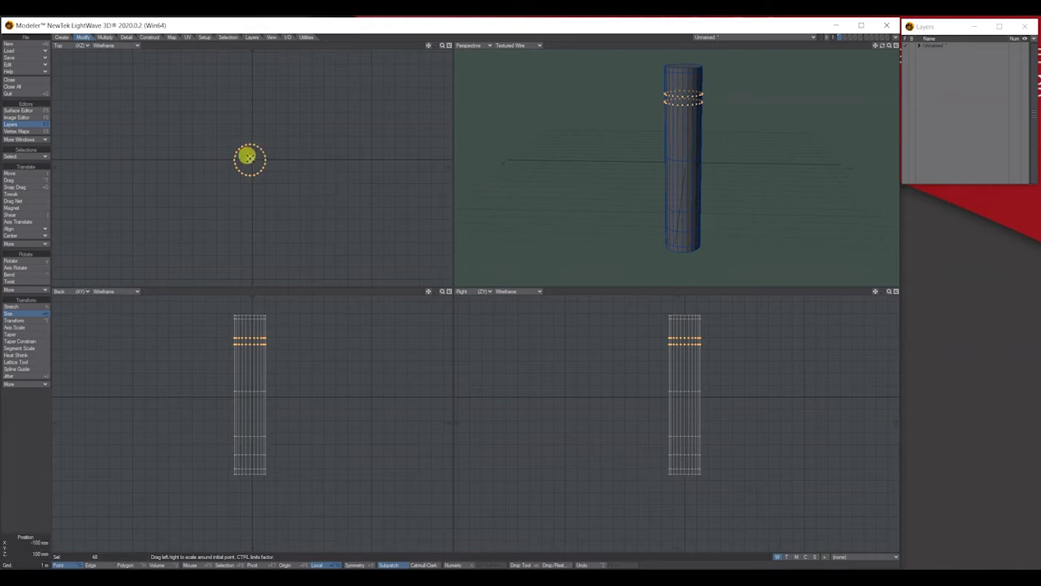
{"action": "left_click_drag", "start_coordinate": [250, 158], "coordinate": [269, 160]}
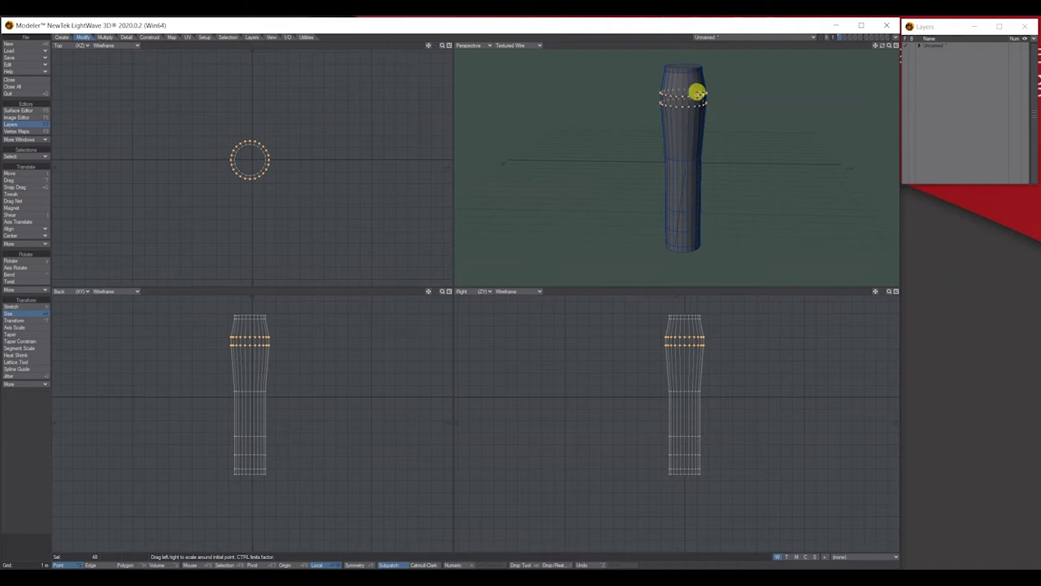
{"action": "key", "text": "slash"}
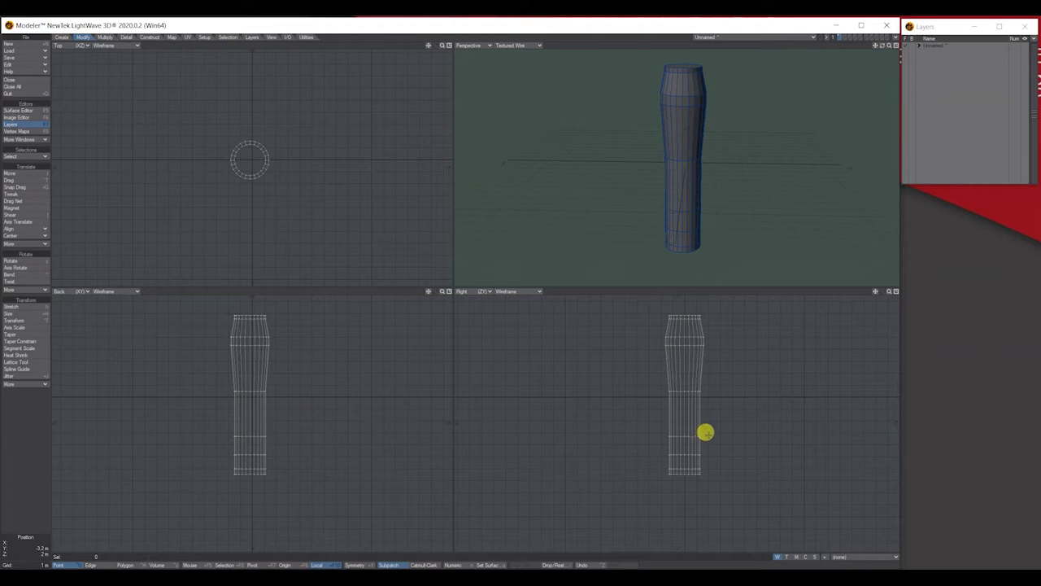
Step: Select the three lowest inner point rings, scale them outward to match the upper bulge, and move them up slightly
{"action": "right_click_drag", "start_coordinate": [684, 427], "coordinate": [643, 444]}
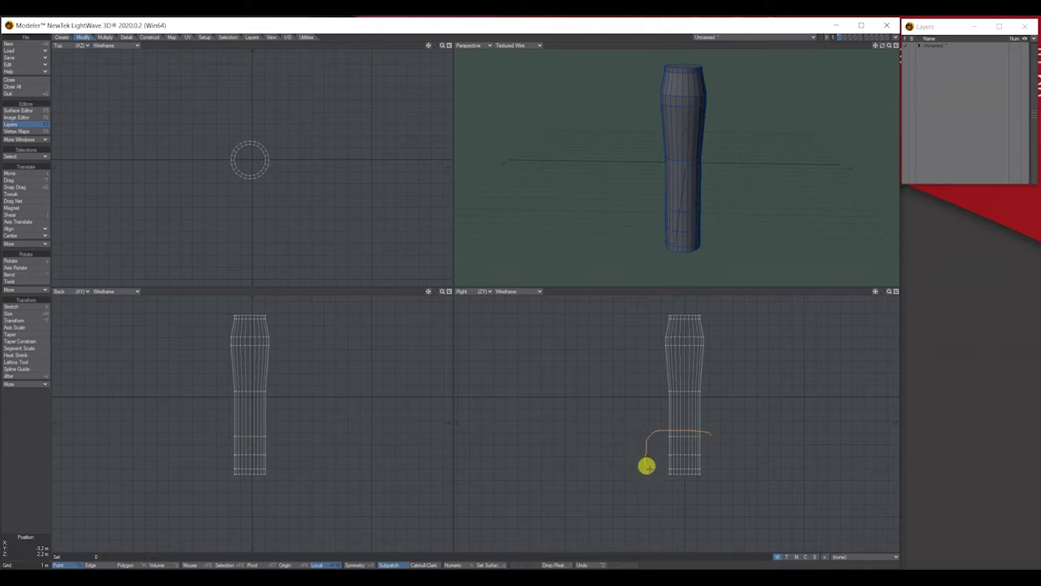
{"action": "mouse_move", "coordinate": [709, 465]}
{"action": "right_mouse_down"}
{"action": "mouse_move", "coordinate": [708, 430]}
{"action": "mouse_move", "coordinate": [692, 437]}
{"action": "right_mouse_up"}
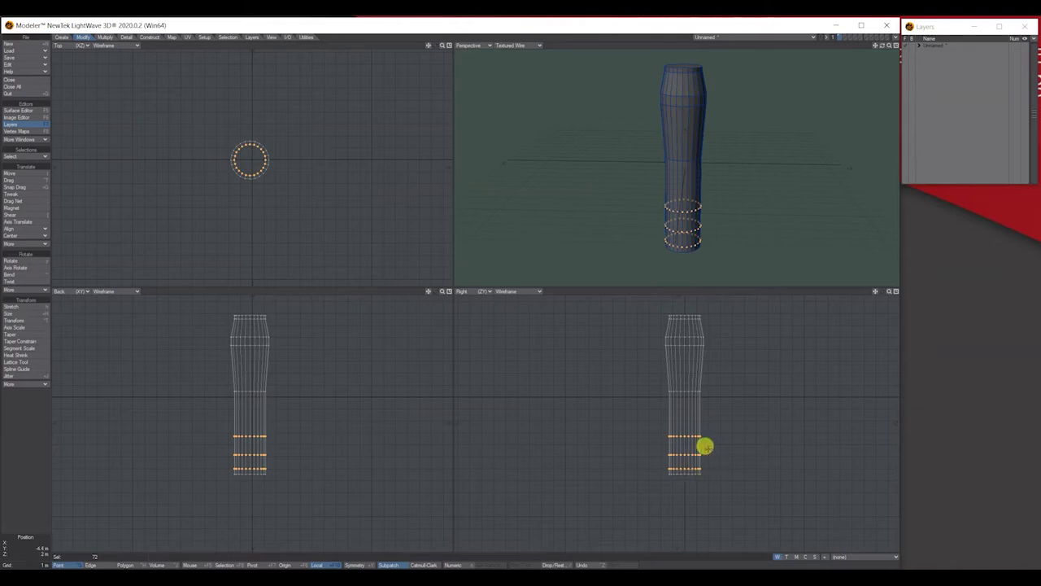
{"action": "left_click", "coordinate": [16, 314]}
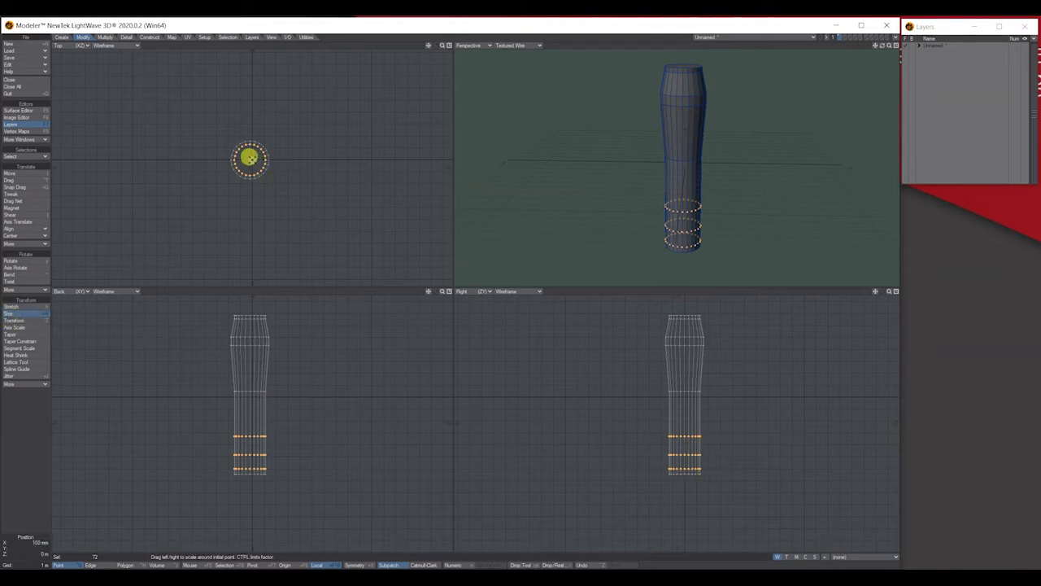
{"action": "left_click_drag", "start_coordinate": [250, 159], "coordinate": [289, 204]}
{"action": "key", "text": "t"}
{"action": "left_click_drag", "start_coordinate": [686, 439], "coordinate": [686, 431]}
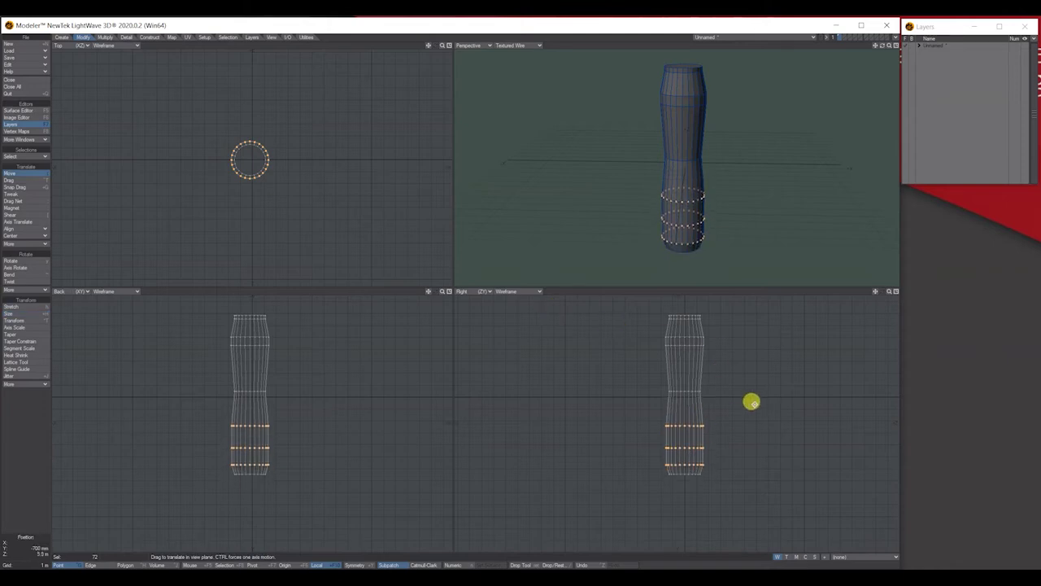
Step: Reduce the selection to the middle of the three lower rings and scale it outward slightly to widen the lower bulge
{"action": "mouse_move", "coordinate": [711, 416]}
{"action": "right_mouse_down"}
{"action": "mouse_move", "coordinate": [672, 430]}
{"action": "mouse_move", "coordinate": [704, 420]}
{"action": "right_mouse_up"}
{"action": "mouse_move", "coordinate": [723, 464]}
{"action": "right_mouse_down"}
{"action": "mouse_move", "coordinate": [675, 453]}
{"action": "mouse_move", "coordinate": [695, 481]}
{"action": "mouse_move", "coordinate": [712, 461]}
{"action": "right_mouse_up"}
{"action": "left_click", "coordinate": [18, 314]}
{"action": "left_click", "coordinate": [259, 150]}
{"action": "left_click_drag", "start_coordinate": [251, 159], "coordinate": [262, 159]}
{"action": "key", "text": "space"}
{"action": "key", "text": "slash"}
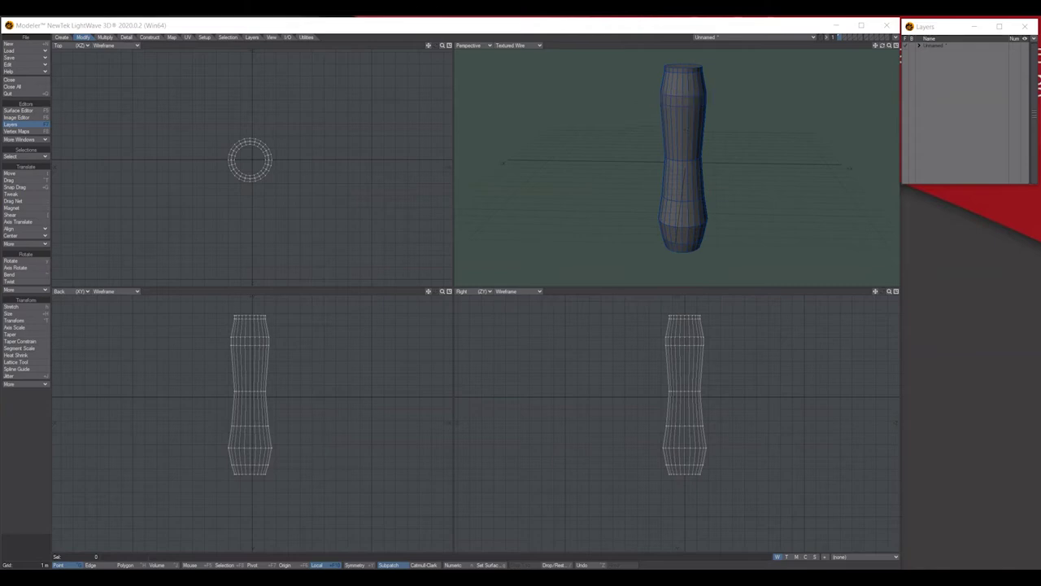
Step: Convert the handle's polygons to subpatches and inspect the smoothed shape
{"action": "key", "text": "Tab"}
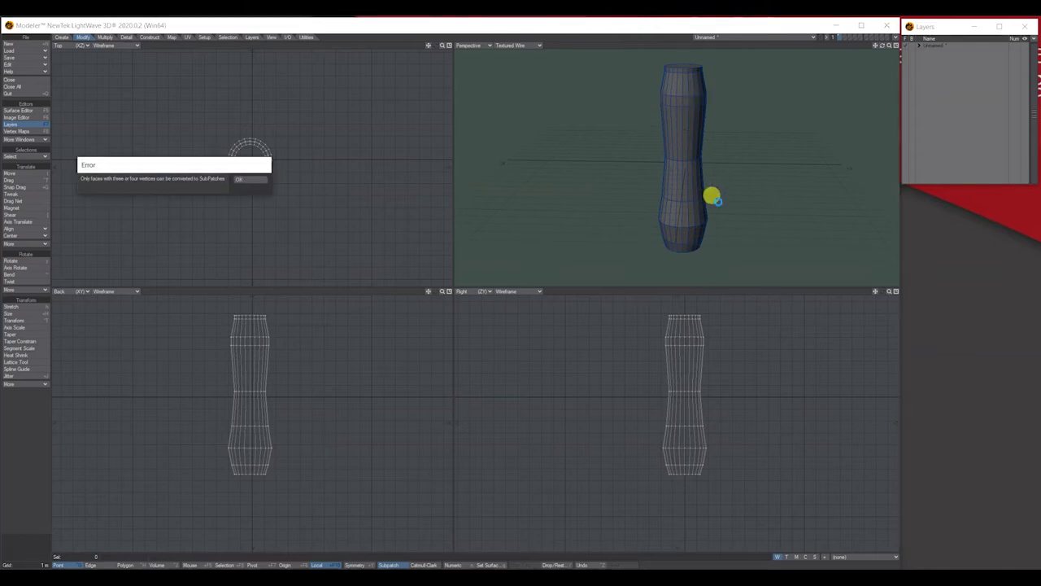
{"action": "left_click", "coordinate": [252, 178]}
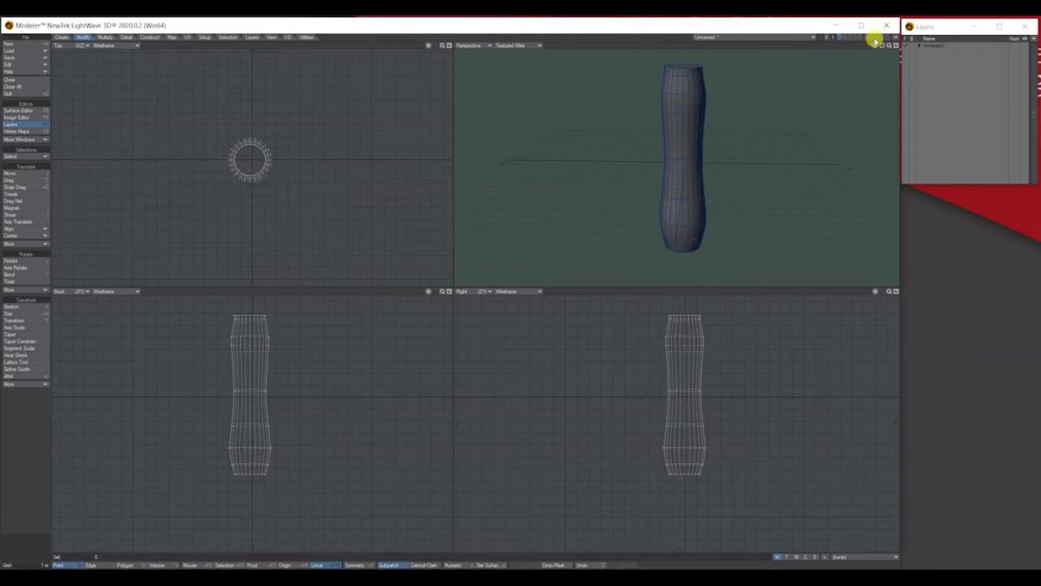
{"action": "left_click_drag", "start_coordinate": [883, 47], "coordinate": [847, 35]}
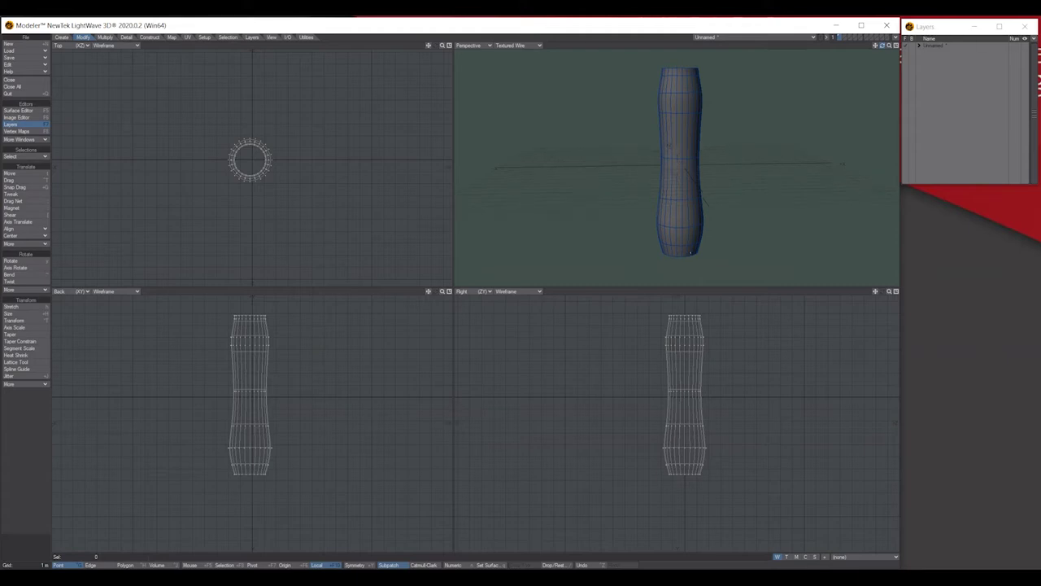
Step: Select the point rings of the upper bulge and scale them outward slightly to match the lower bulge's width
{"action": "mouse_move", "coordinate": [728, 336]}
{"action": "right_mouse_down"}
{"action": "mouse_move", "coordinate": [655, 327]}
{"action": "mouse_move", "coordinate": [706, 360]}
{"action": "mouse_move", "coordinate": [714, 334]}
{"action": "right_mouse_up"}
{"action": "left_click", "coordinate": [19, 309]}
{"action": "left_click", "coordinate": [16, 314]}
{"action": "left_click", "coordinate": [240, 340]}
{"action": "left_click_drag", "start_coordinate": [242, 338], "coordinate": [258, 340]}
{"action": "key", "text": "space"}
{"action": "key", "text": "slash"}
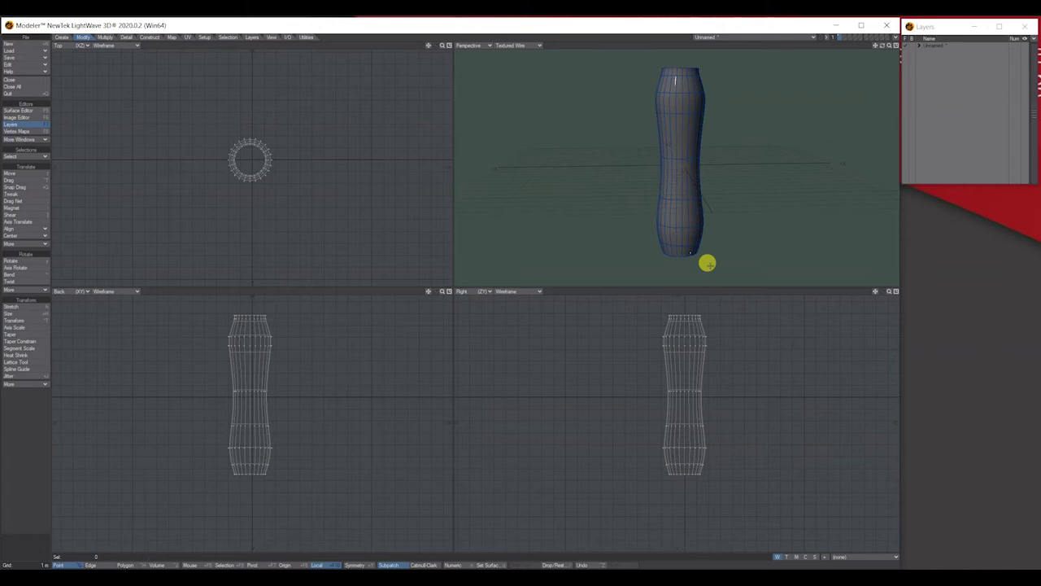
Step: Select the point ring at the handle's waist and scale it inward slightly, leaving nothing selected
{"action": "mouse_move", "coordinate": [714, 388]}
{"action": "right_mouse_down"}
{"action": "mouse_move", "coordinate": [683, 407]}
{"action": "mouse_move", "coordinate": [699, 377]}
{"action": "mouse_move", "coordinate": [712, 386]}
{"action": "right_mouse_up"}
{"action": "left_click", "coordinate": [16, 313]}
{"action": "left_click_drag", "start_coordinate": [250, 159], "coordinate": [244, 159]}
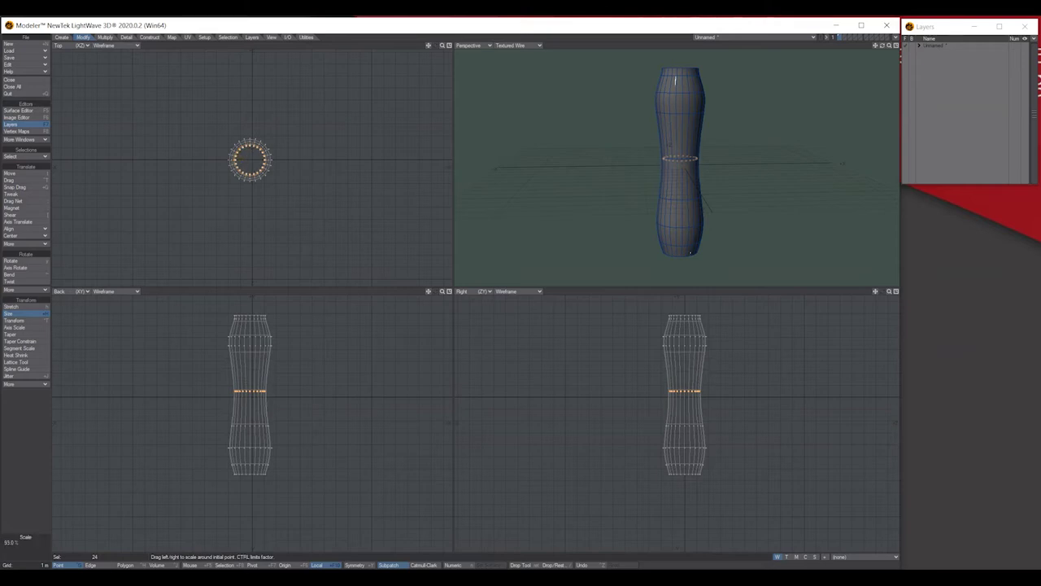
{"action": "key", "text": "space"}
{"action": "key", "text": "slash"}
Step: Select the handle's bottom cap polygon and round its edges with Rounder, using 3 rounding polygons and a wider inset
{"action": "left_click_drag", "start_coordinate": [880, 47], "coordinate": [879, 65]}
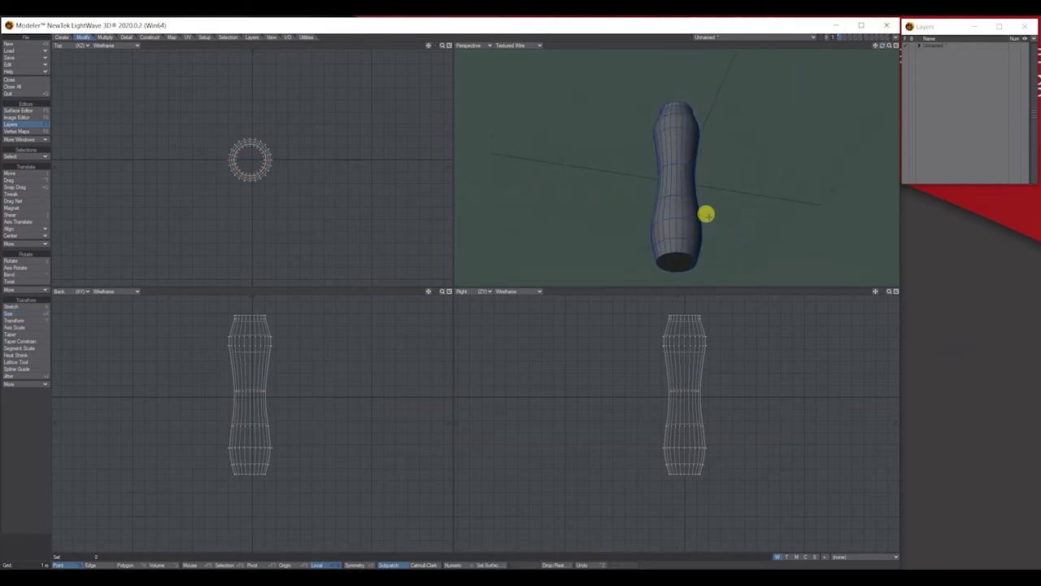
{"action": "key", "text": "space"}
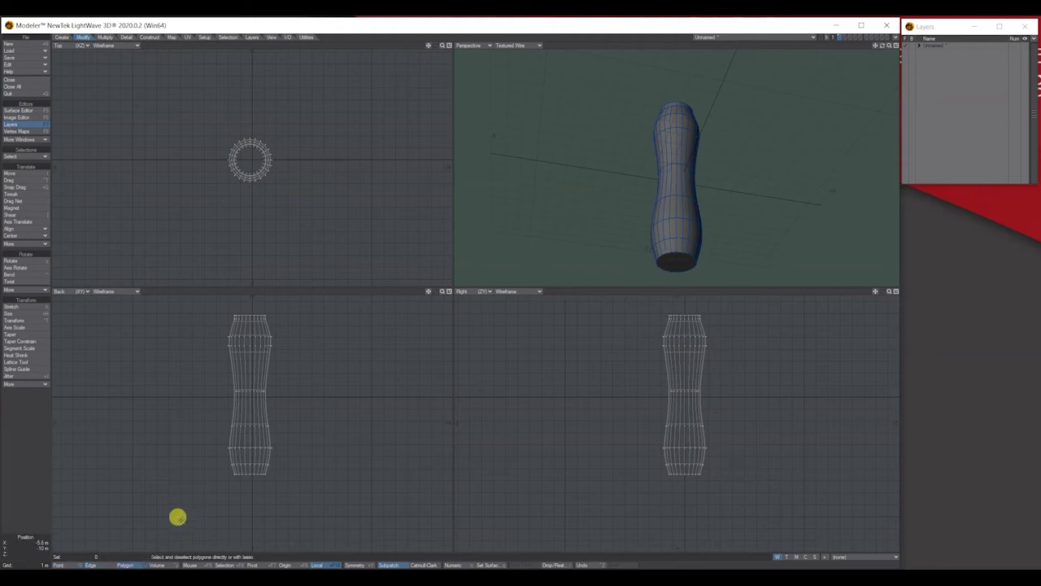
{"action": "left_click", "coordinate": [658, 260]}
{"action": "left_click_drag", "start_coordinate": [874, 45], "coordinate": [887, 25]}
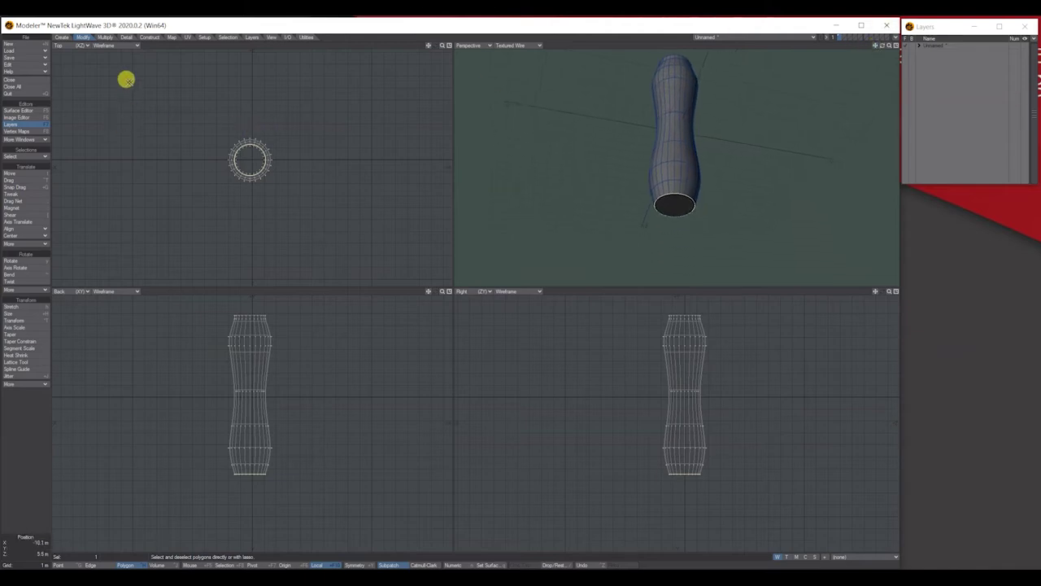
{"action": "left_click", "coordinate": [105, 38]}
{"action": "left_click", "coordinate": [17, 187]}
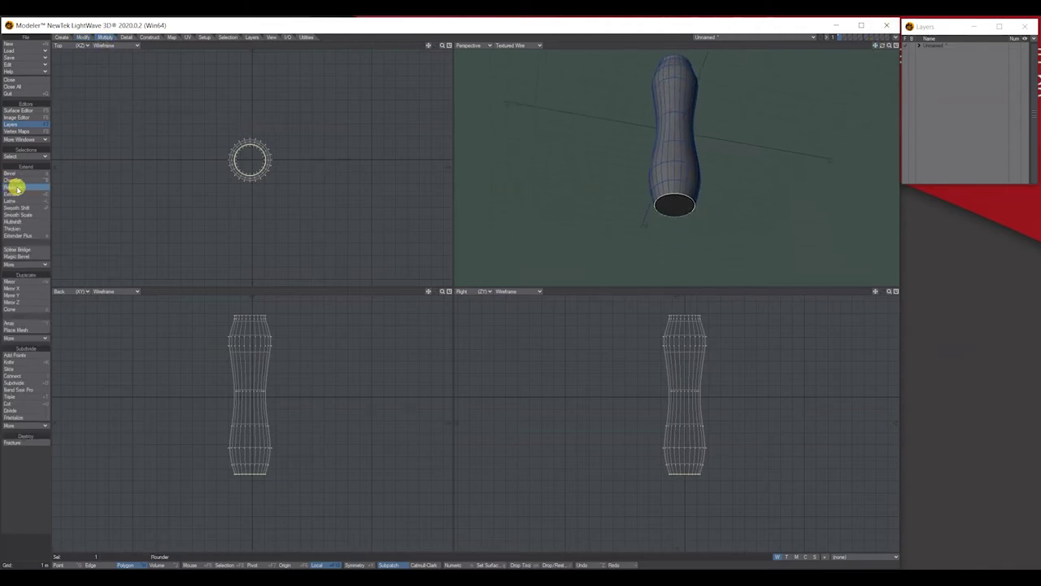
{"action": "key", "text": "n"}
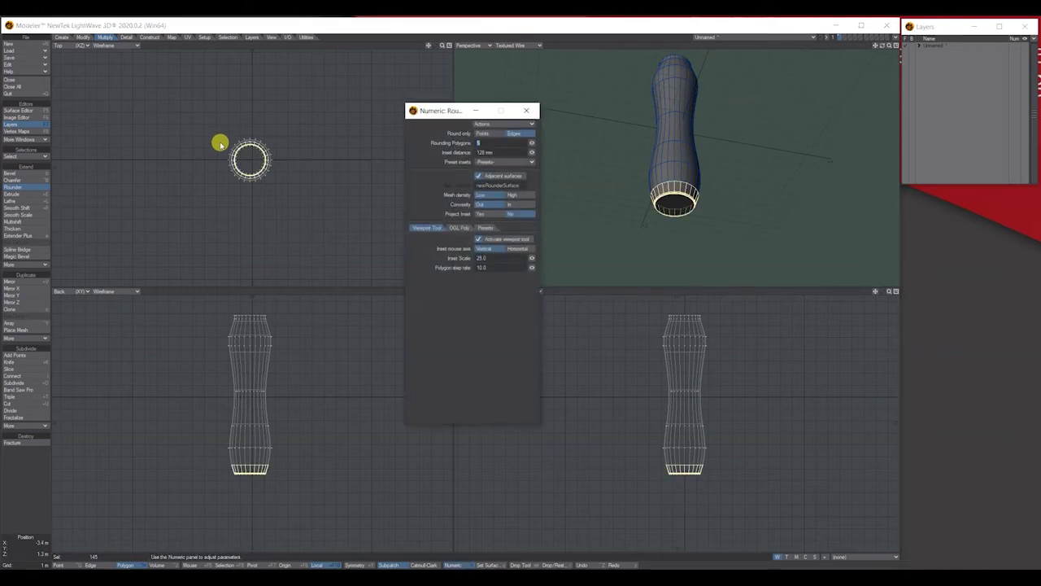
{"action": "left_click_drag", "start_coordinate": [889, 46], "coordinate": [915, 46]}
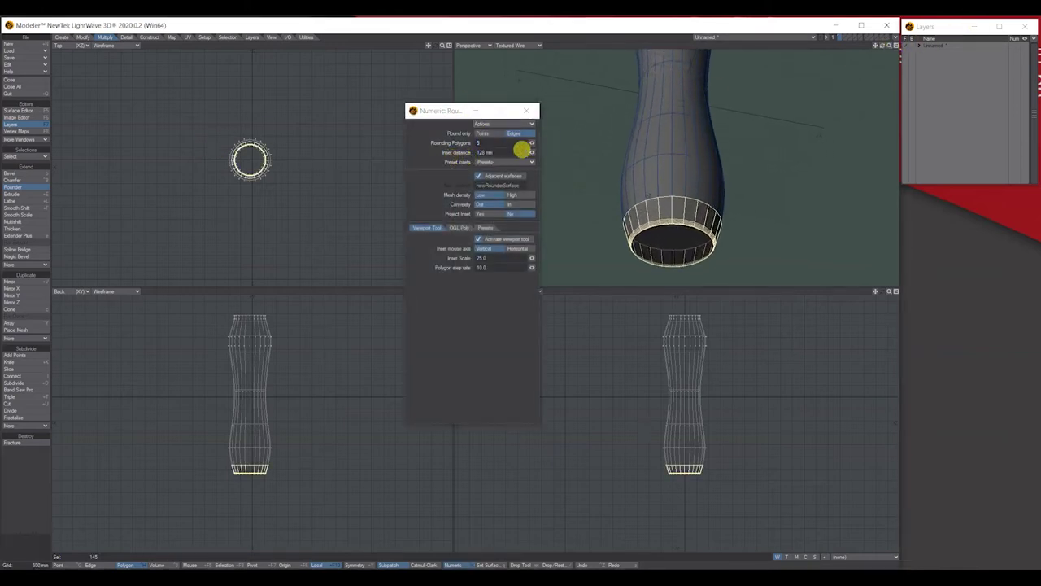
{"action": "left_click_drag", "start_coordinate": [530, 153], "coordinate": [532, 142]}
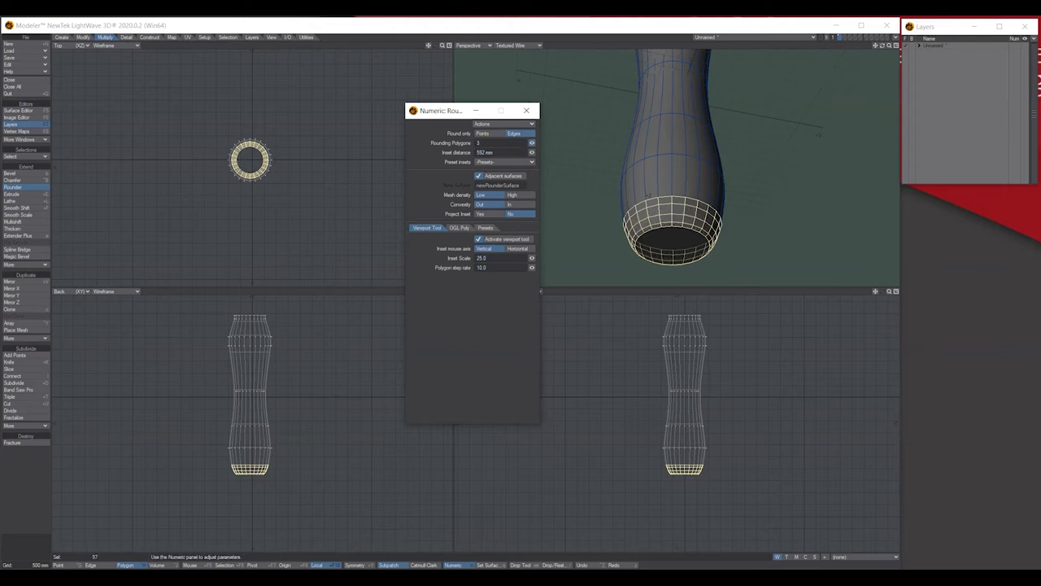
Step: Refine the bottom rim's rounding to 4 rounding polygons with a 621 mm inset, then finish Rounder and close its numeric settings
{"action": "left_click_drag", "start_coordinate": [882, 46], "coordinate": [880, 43]}
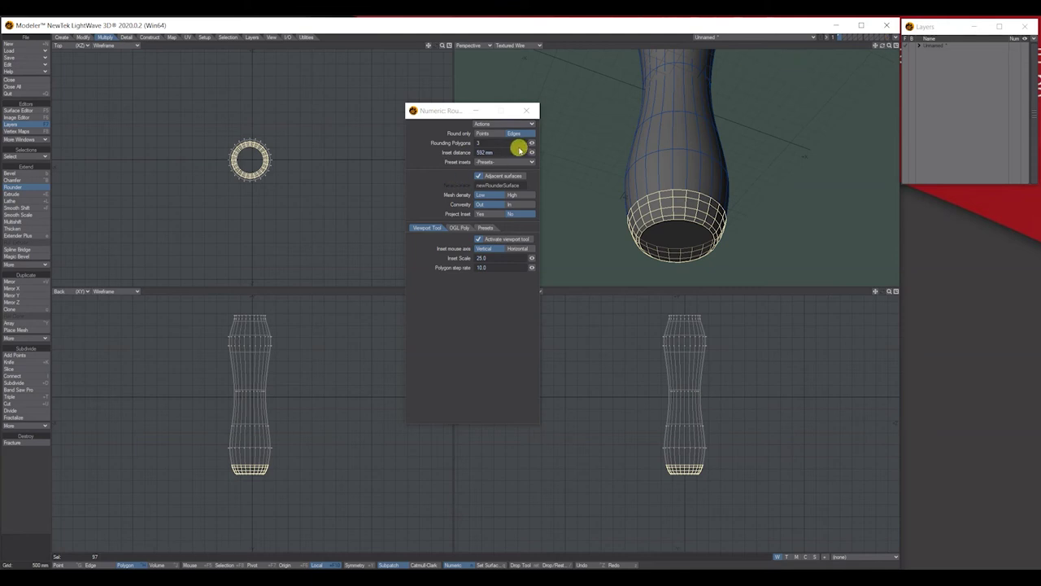
{"action": "left_click_drag", "start_coordinate": [532, 152], "coordinate": [531, 142]}
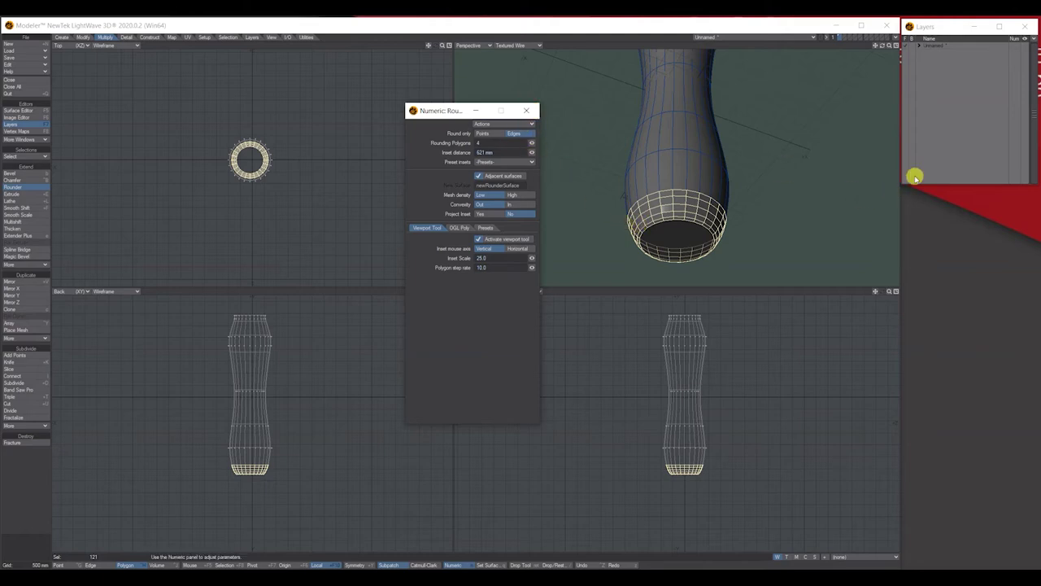
{"action": "left_click_drag", "start_coordinate": [883, 45], "coordinate": [884, 45]}
{"action": "key", "text": "space"}
{"action": "left_click", "coordinate": [603, 137]}
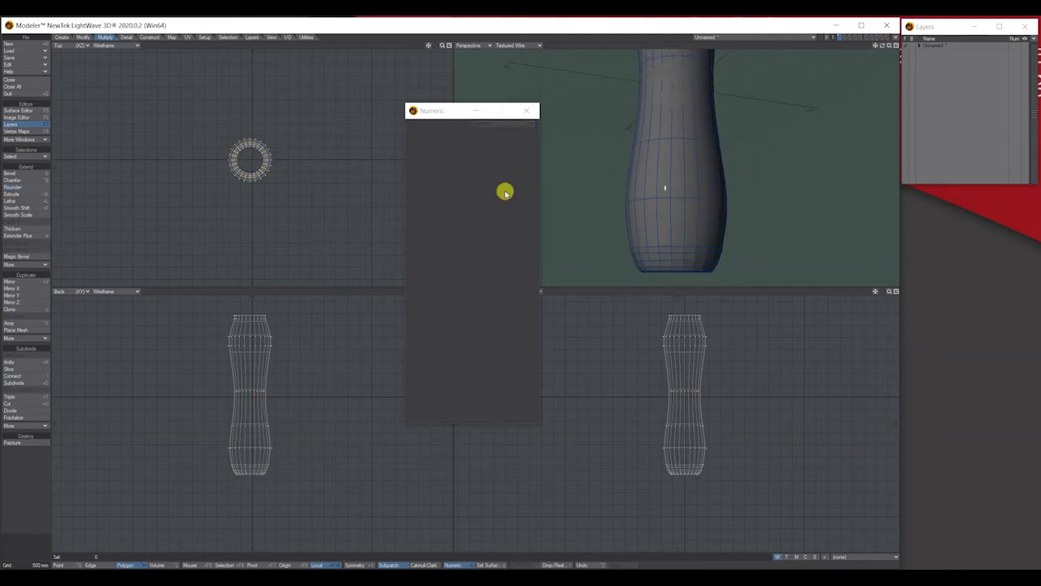
{"action": "left_click", "coordinate": [525, 109]}
Step: Bevel the bottom cap polygon inward without shifting it, leaving a small circular polygon at its centre
{"action": "left_click_drag", "start_coordinate": [877, 43], "coordinate": [883, 45]}
{"action": "left_click", "coordinate": [687, 159]}
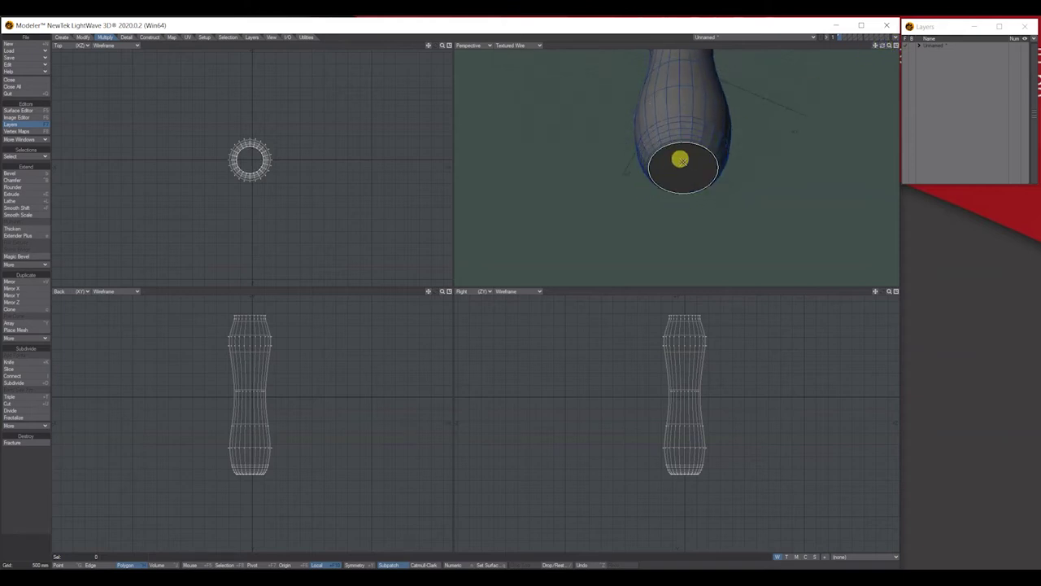
{"action": "left_click", "coordinate": [28, 173]}
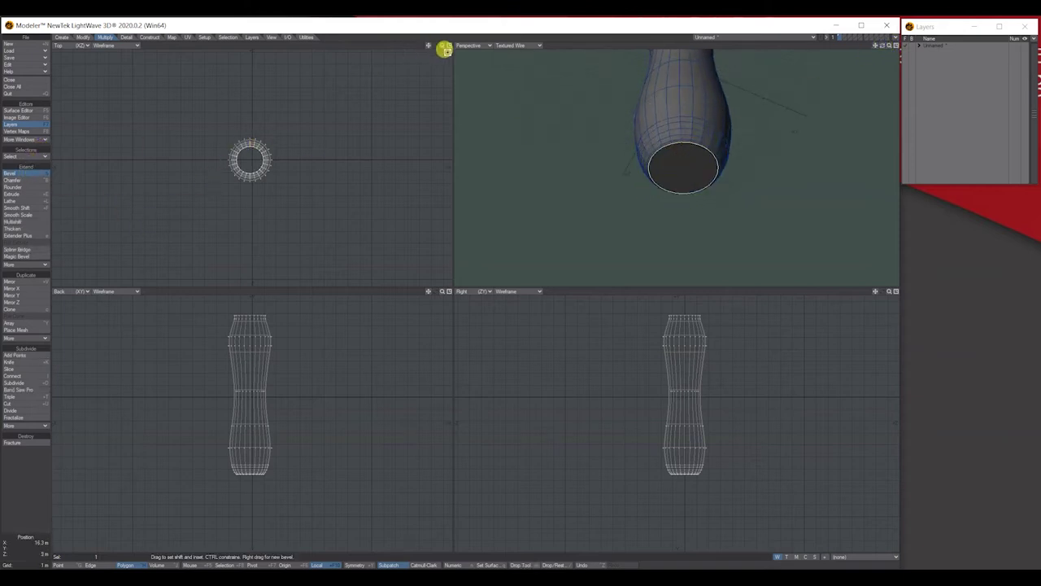
{"action": "left_click_drag", "start_coordinate": [442, 46], "coordinate": [73, 46]}
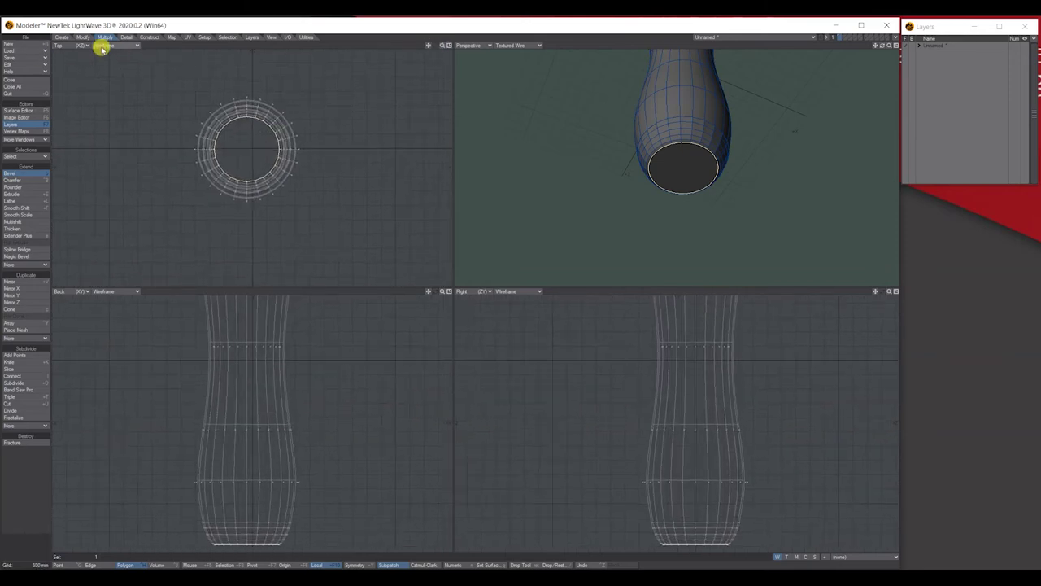
{"action": "left_click_drag", "start_coordinate": [244, 149], "coordinate": [225, 147]}
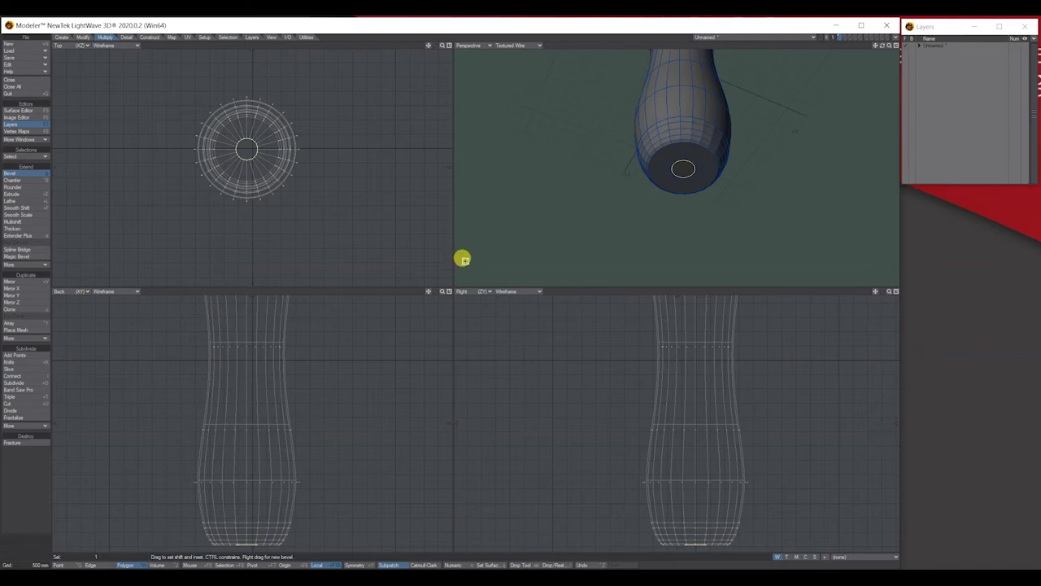
Step: Move the small central polygon of the bottom cap slightly downward so the handle's end bulges out
{"action": "left_click_drag", "start_coordinate": [428, 291], "coordinate": [426, 266]}
{"action": "key", "text": "t"}
{"action": "left_click_drag", "start_coordinate": [240, 488], "coordinate": [240, 491]}
{"action": "left_click", "coordinate": [714, 163]}
{"action": "mouse_move", "coordinate": [882, 46]}
{"action": "left_mouse_down"}
{"action": "mouse_move", "coordinate": [883, 77]}
{"action": "mouse_move", "coordinate": [883, 58]}
{"action": "left_mouse_up"}
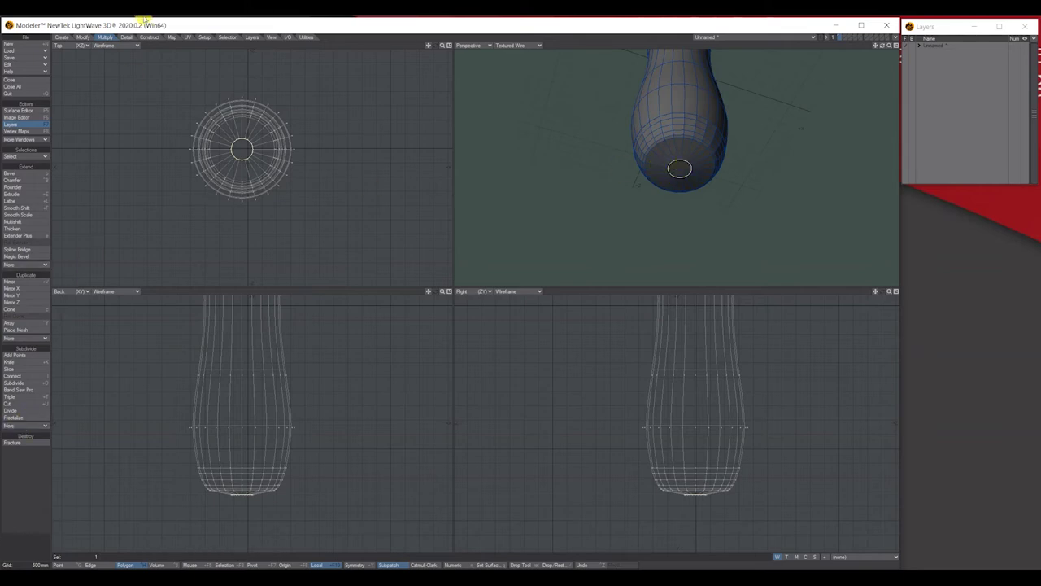
Step: Convert the small central polygon of the bottom cap into a pole with Make Pole, leaving nothing selected
{"action": "left_click", "coordinate": [24, 425]}
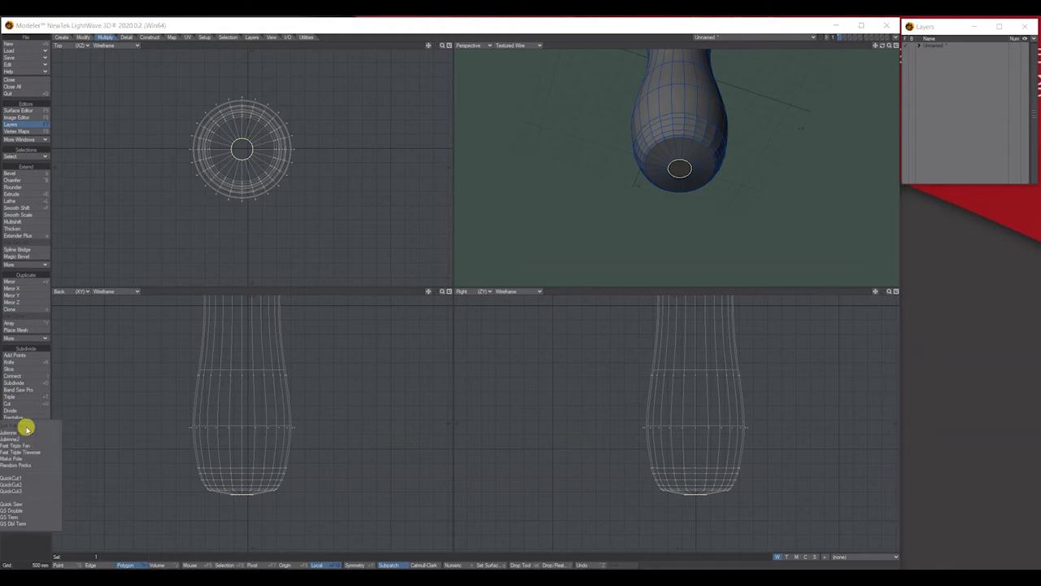
{"action": "left_click", "coordinate": [27, 458]}
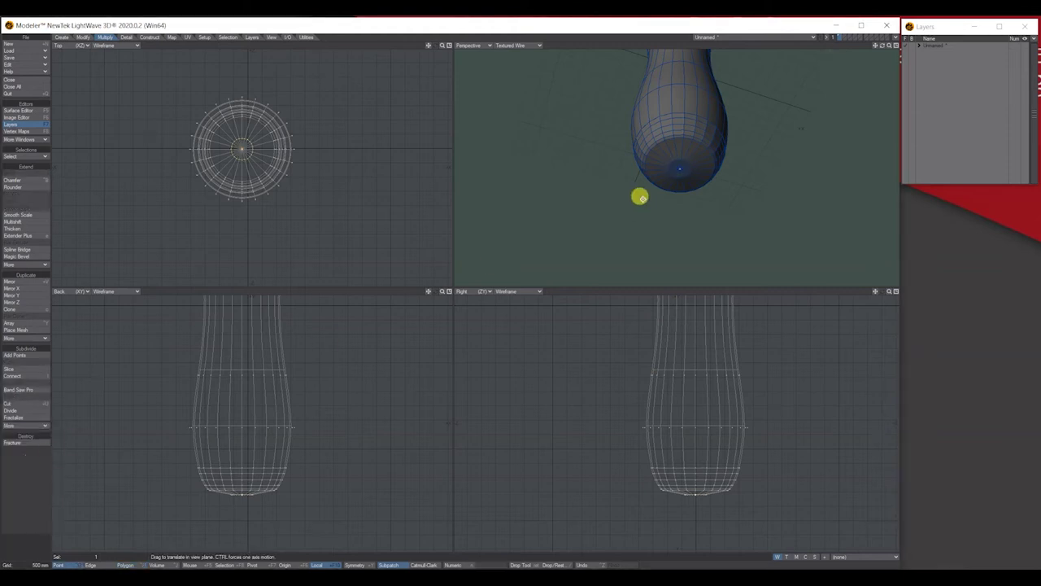
{"action": "key", "text": "space"}
{"action": "key", "text": "slash"}
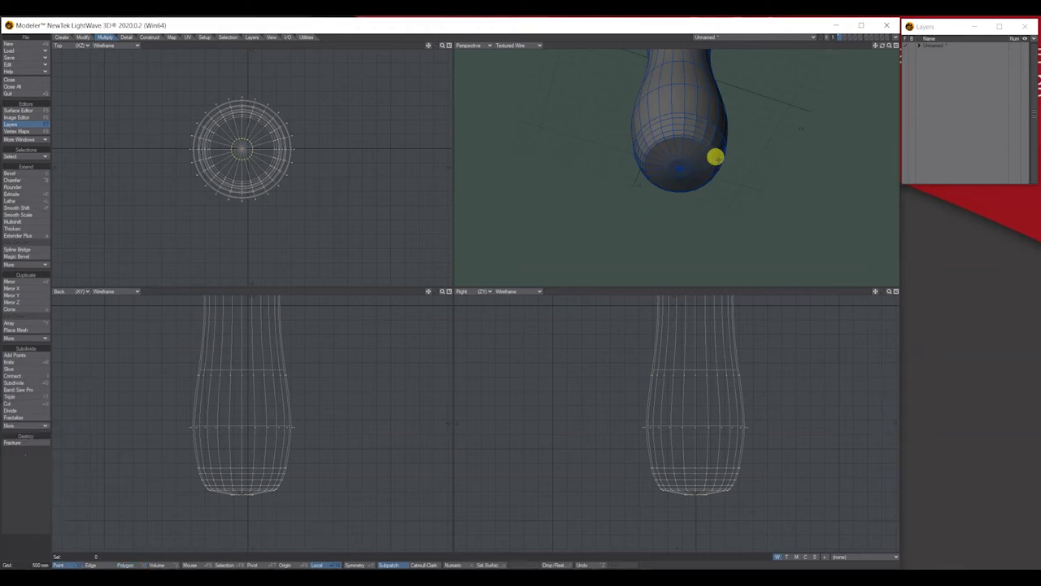
Step: Compare the whole handle's faceted polygon shape with its subpatch smoothing, ending with subpatches on
{"action": "left_click_drag", "start_coordinate": [888, 46], "coordinate": [883, 46]}
{"action": "key", "text": "a"}
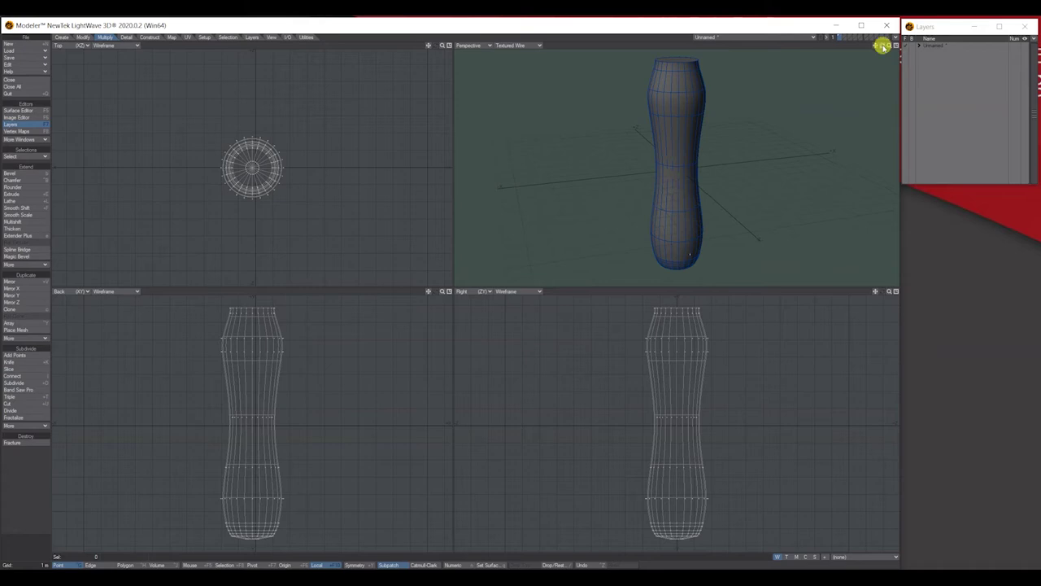
{"action": "key", "text": "Tab"}
{"action": "left_click", "coordinate": [260, 177]}
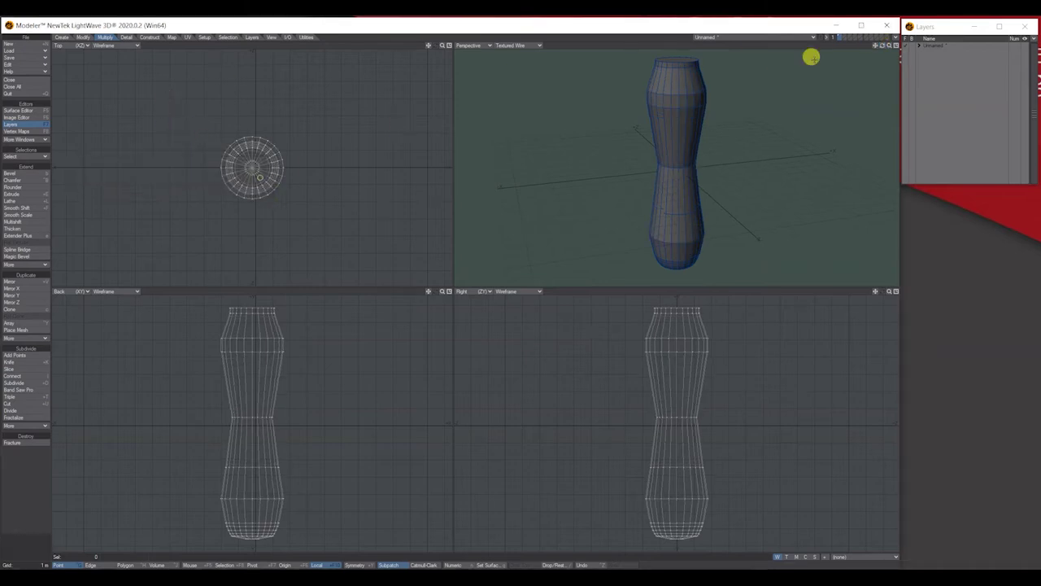
{"action": "left_click_drag", "start_coordinate": [879, 44], "coordinate": [875, 41]}
{"action": "key", "text": "Tab"}
{"action": "left_click", "coordinate": [250, 179]}
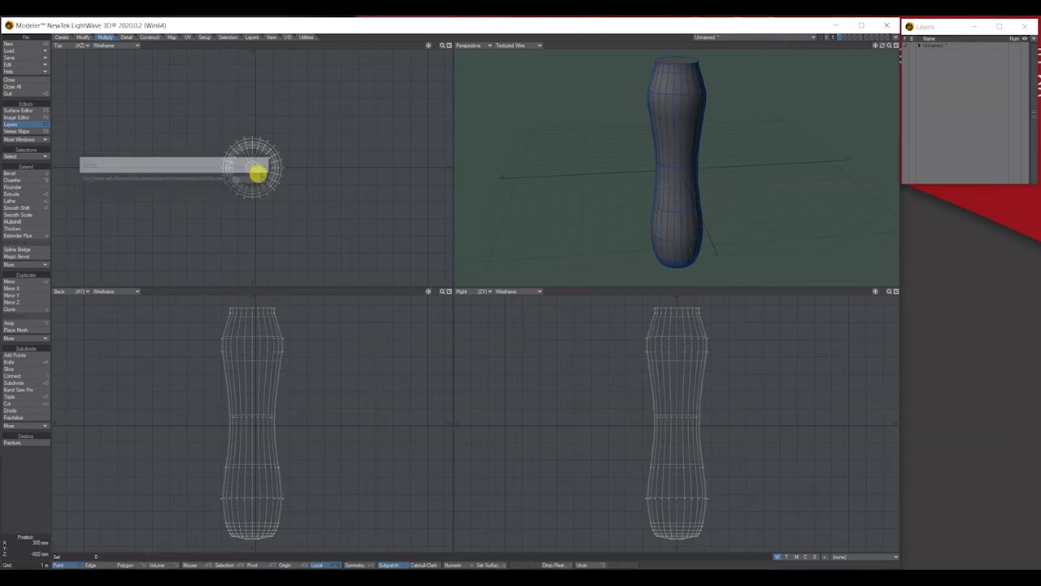
Step: Select the handle's top cap polygon and bevel it inward without shift to form a small inner circle
{"action": "left_click_drag", "start_coordinate": [876, 44], "coordinate": [893, 45]}
{"action": "key", "text": "space"}
{"action": "key", "text": "space"}
{"action": "key", "text": "ctrl+h"}
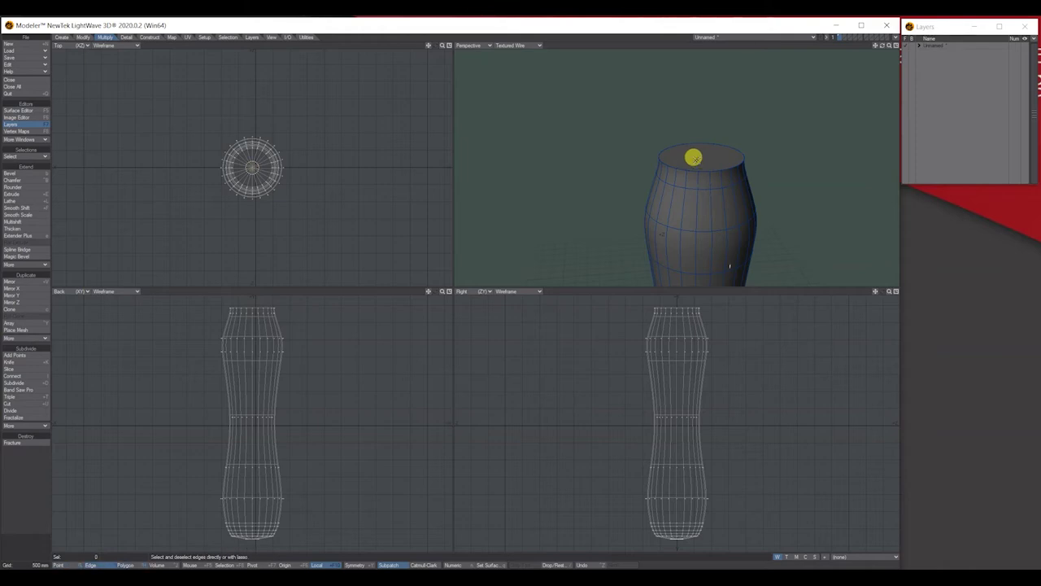
{"action": "key", "text": "shift+z"}
{"action": "left_click", "coordinate": [39, 172]}
{"action": "left_click_drag", "start_coordinate": [248, 165], "coordinate": [233, 165]}
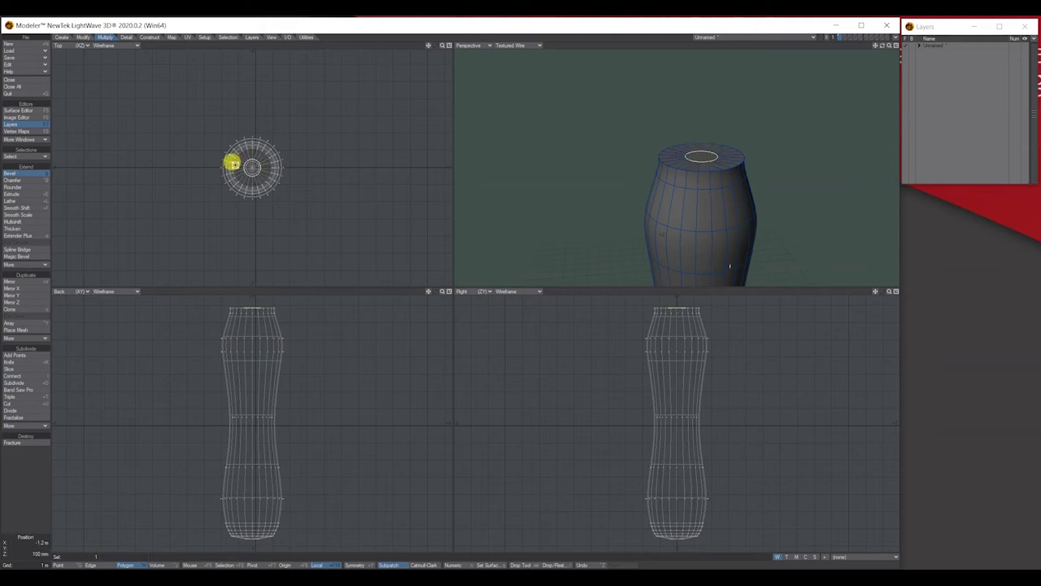
Step: Inset the top cap's inner circle slightly further and finish the bevel with nothing selected
{"action": "left_click_drag", "start_coordinate": [882, 46], "coordinate": [883, 74]}
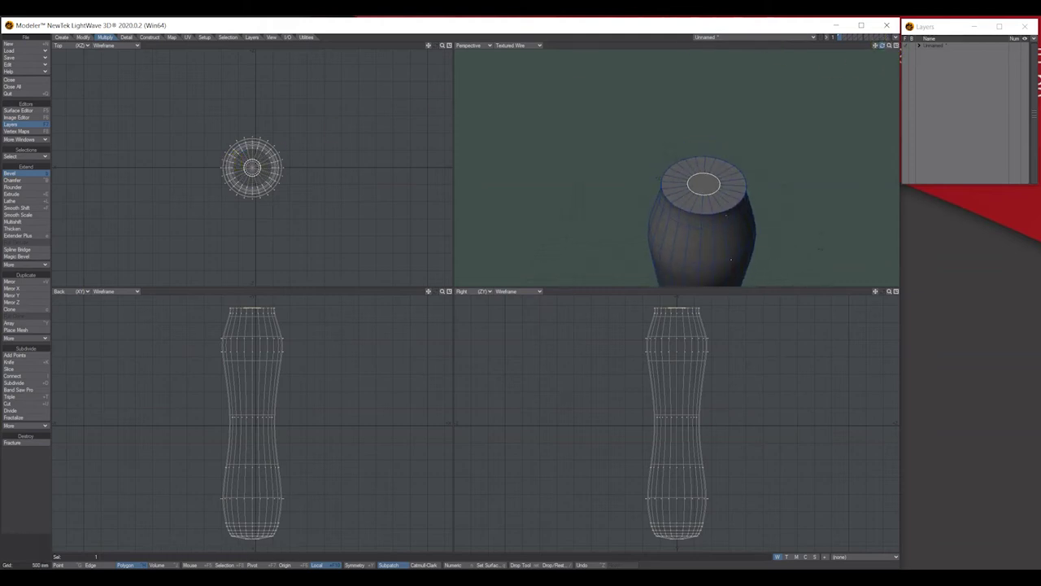
{"action": "left_click_drag", "start_coordinate": [441, 44], "coordinate": [447, 46]}
{"action": "left_click_drag", "start_coordinate": [250, 160], "coordinate": [247, 163]}
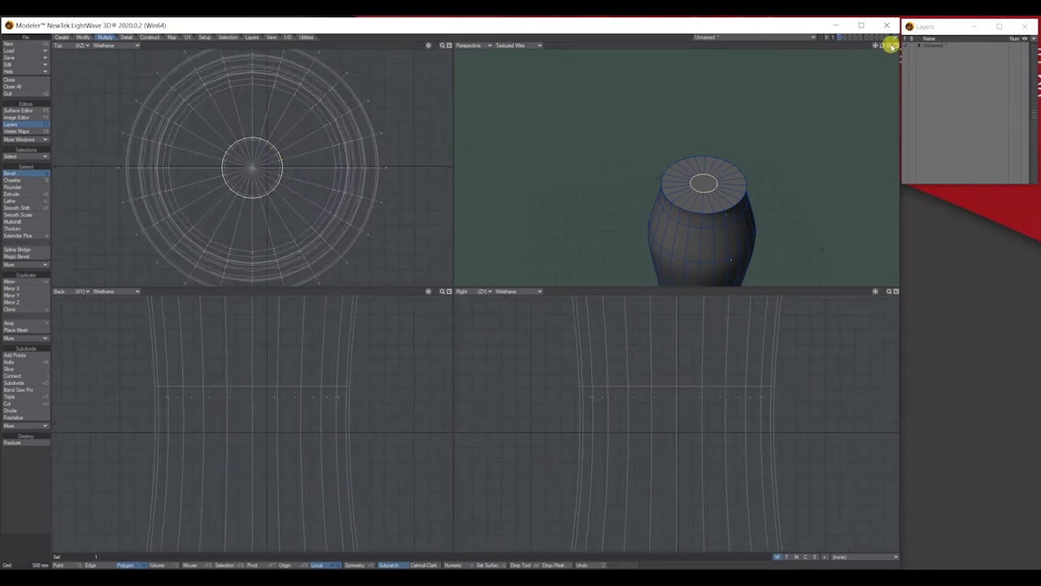
{"action": "left_click_drag", "start_coordinate": [882, 46], "coordinate": [883, 46]}
{"action": "key", "text": "space"}
{"action": "key", "text": "slash"}
Step: Select the complete edge loop around the handle's top rim and chamfer it slightly
{"action": "left_click_drag", "start_coordinate": [891, 44], "coordinate": [877, 45]}
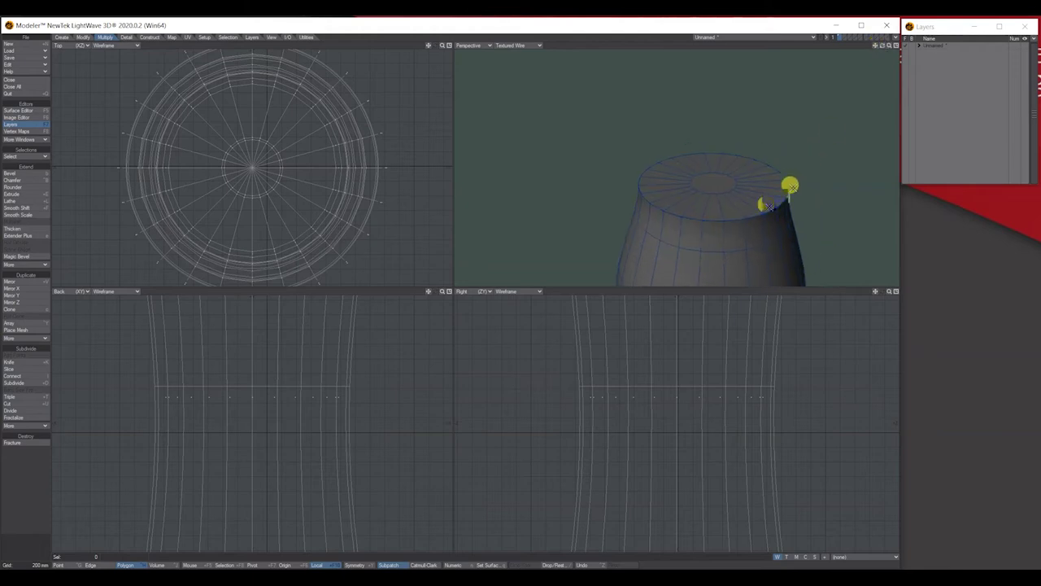
{"action": "key", "text": "ctrl+g"}
{"action": "left_click", "coordinate": [723, 219]}
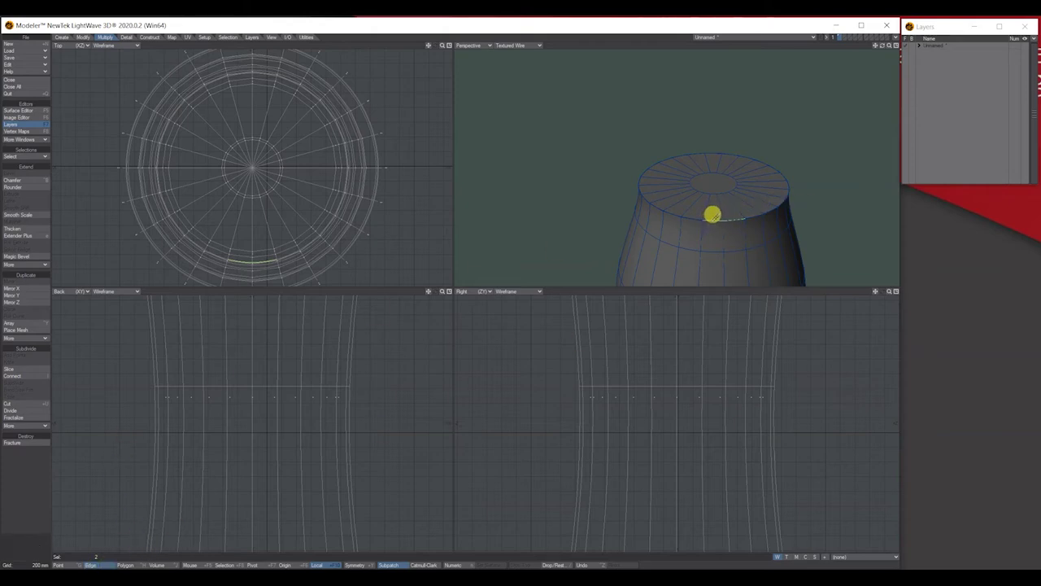
{"action": "left_click", "coordinate": [24, 180]}
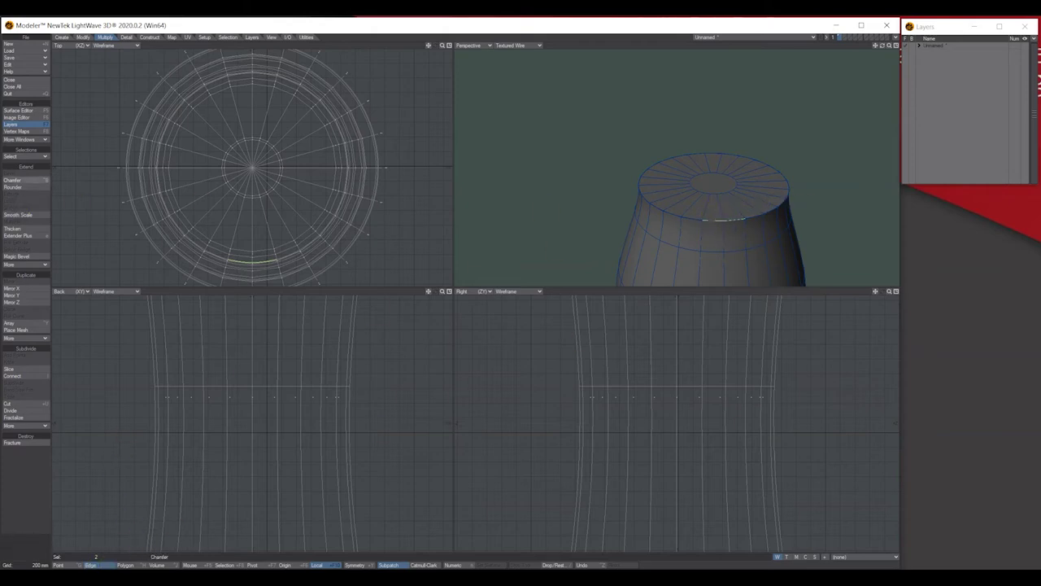
{"action": "left_click", "coordinate": [12, 155]}
{"action": "left_click", "coordinate": [11, 155]}
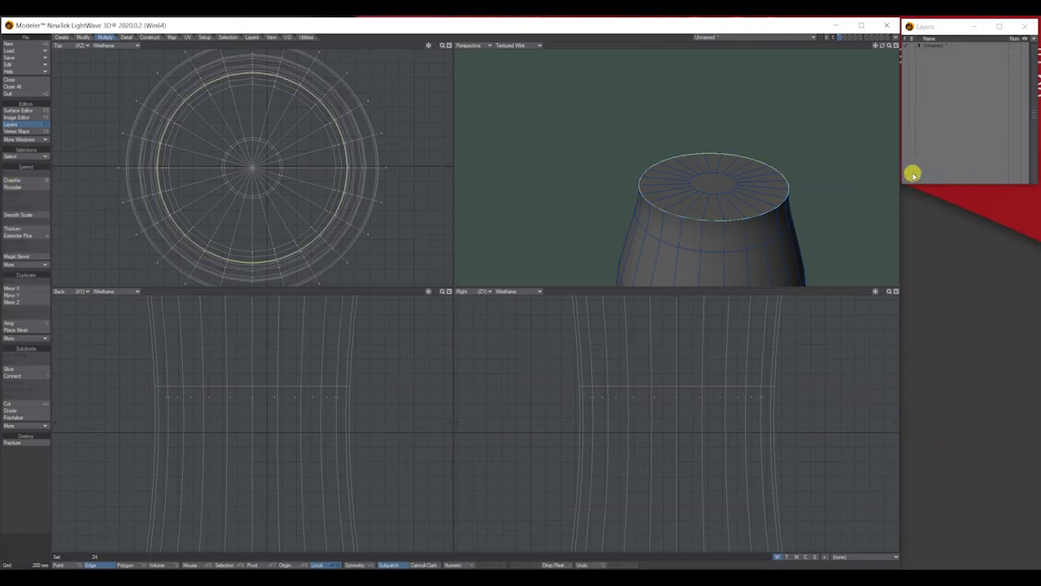
{"action": "left_click", "coordinate": [24, 180]}
{"action": "left_click_drag", "start_coordinate": [722, 238], "coordinate": [748, 237]}
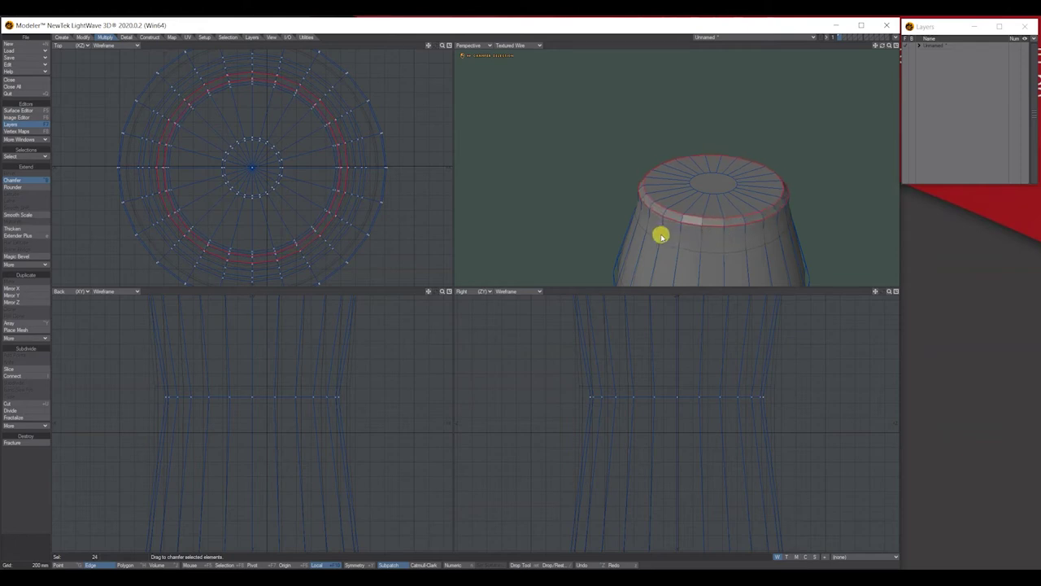
{"action": "key", "text": "space"}
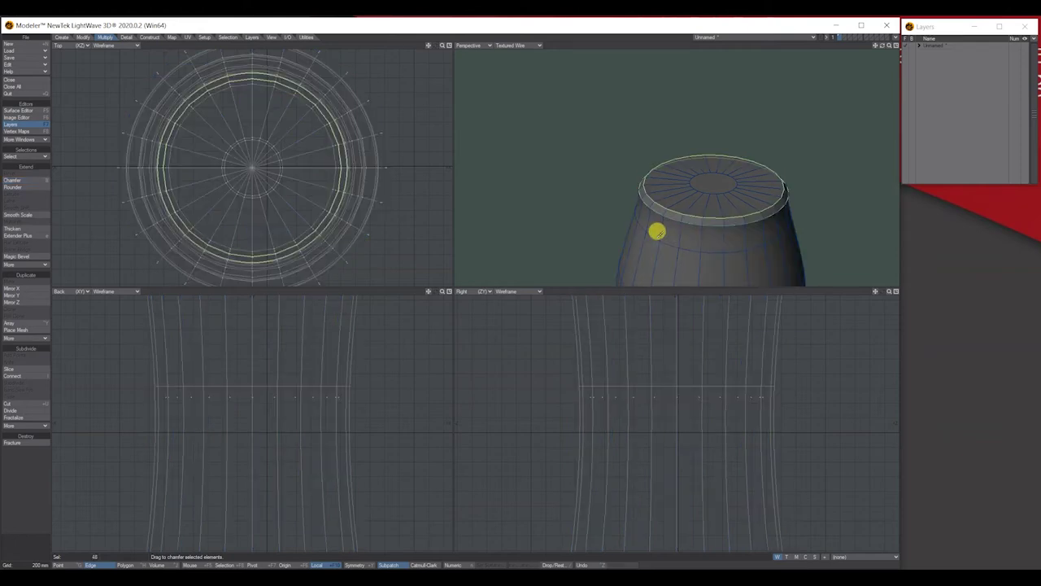
Step: Chamfer the top rim's edges a second time, deselect everything and inspect the whole handle
{"action": "left_click", "coordinate": [37, 181]}
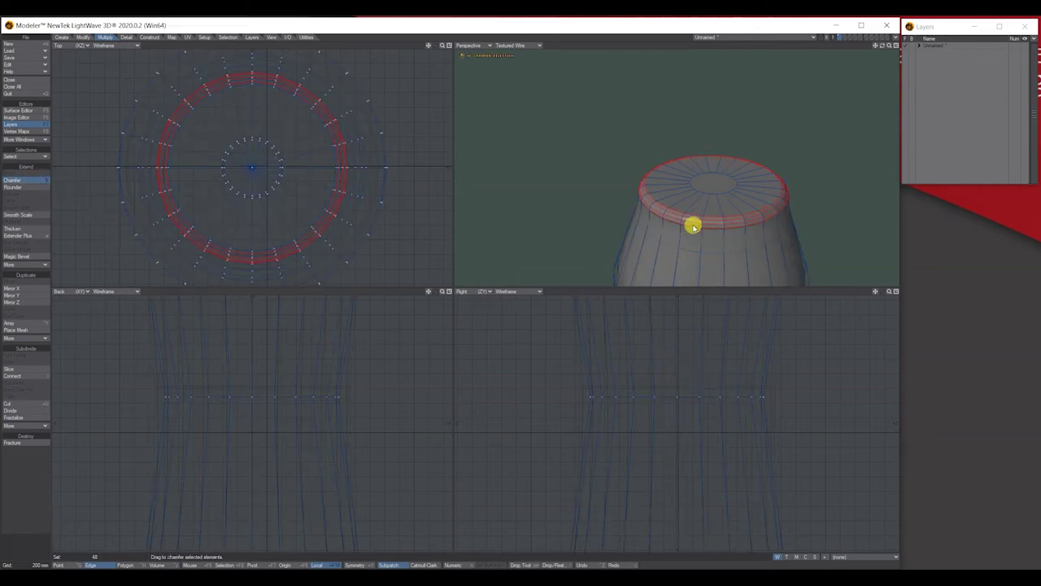
{"action": "key", "text": "space"}
{"action": "key", "text": "slash"}
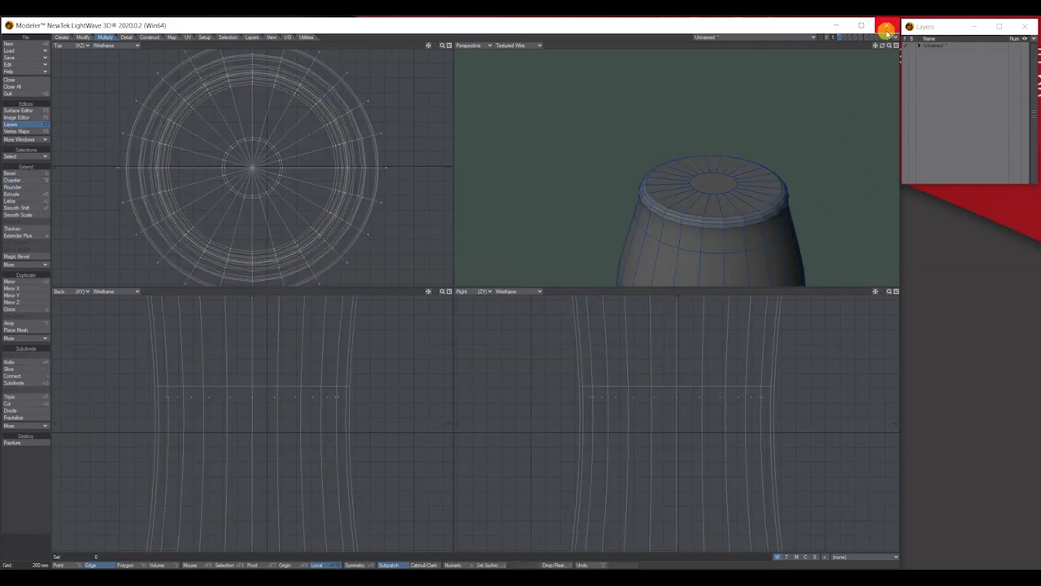
{"action": "left_click_drag", "start_coordinate": [882, 46], "coordinate": [837, 46]}
{"action": "key", "text": "a"}
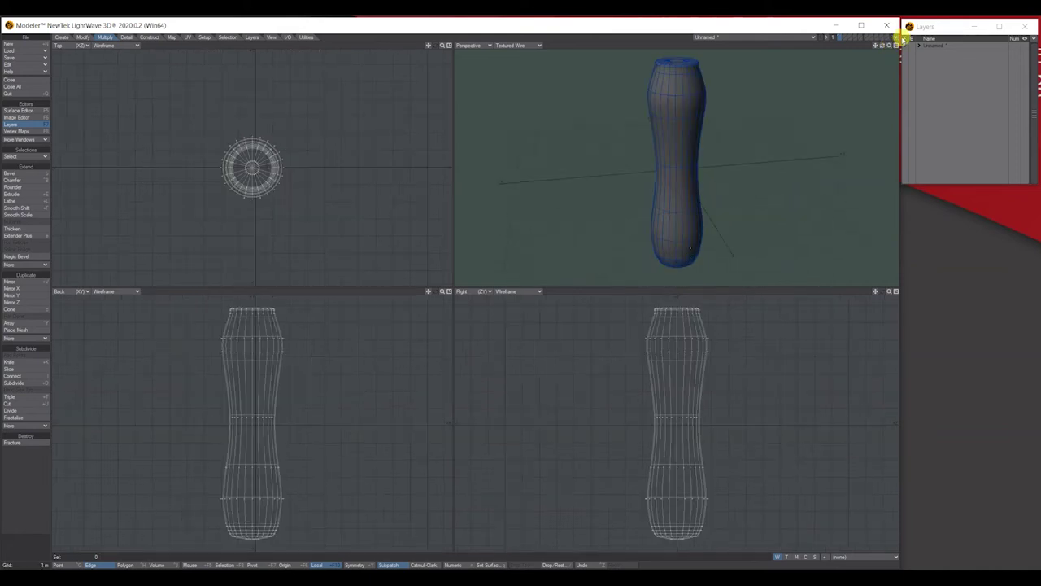
{"action": "left_click_drag", "start_coordinate": [884, 46], "coordinate": [878, 28]}
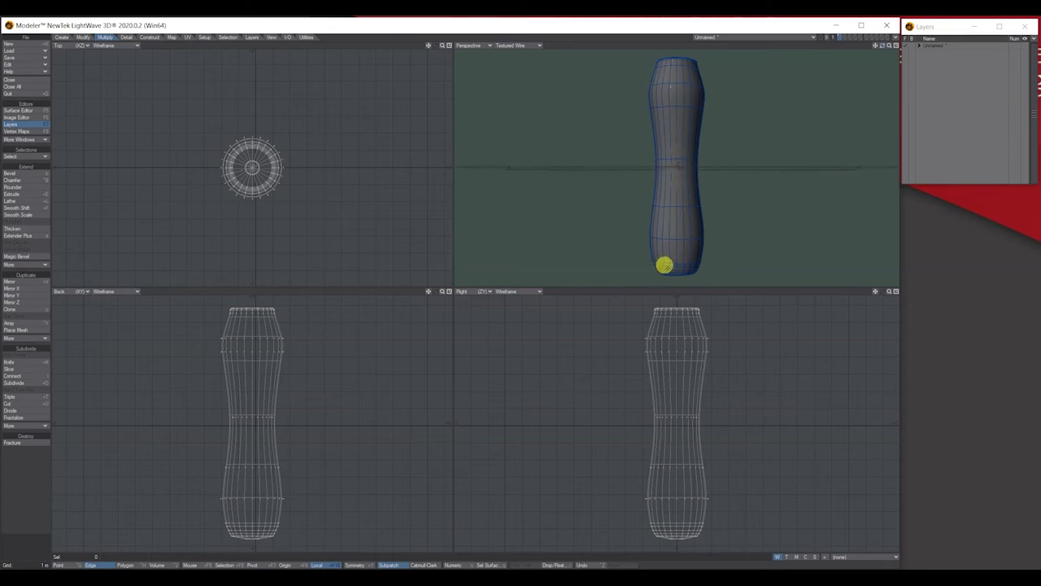
Step: Select the complete point loop at the upper edge of the handle's rounded bottom and move it slightly upward
{"action": "key", "text": "ctrl+j"}
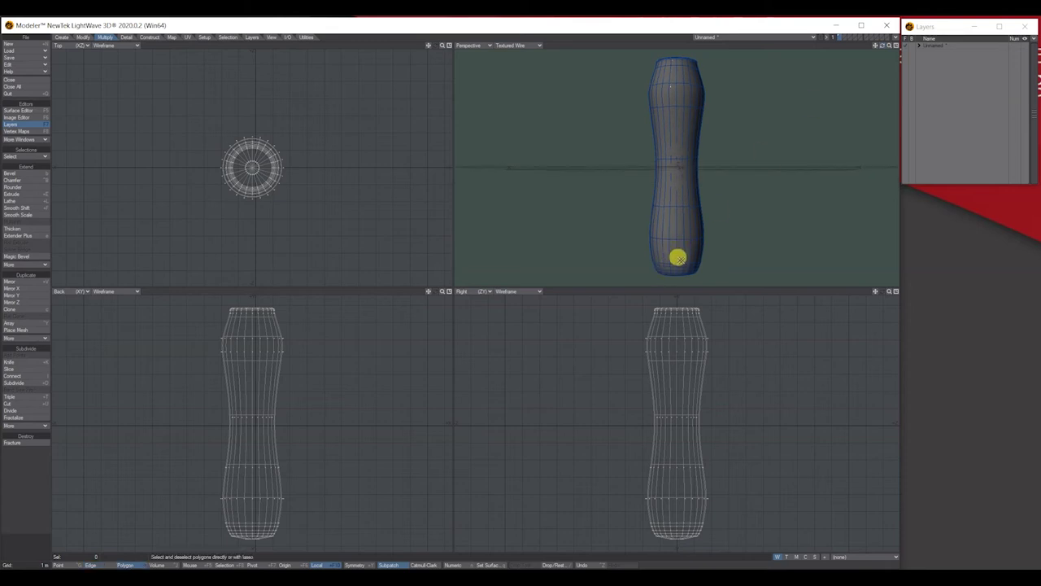
{"action": "left_click_drag", "start_coordinate": [888, 46], "coordinate": [876, 16]}
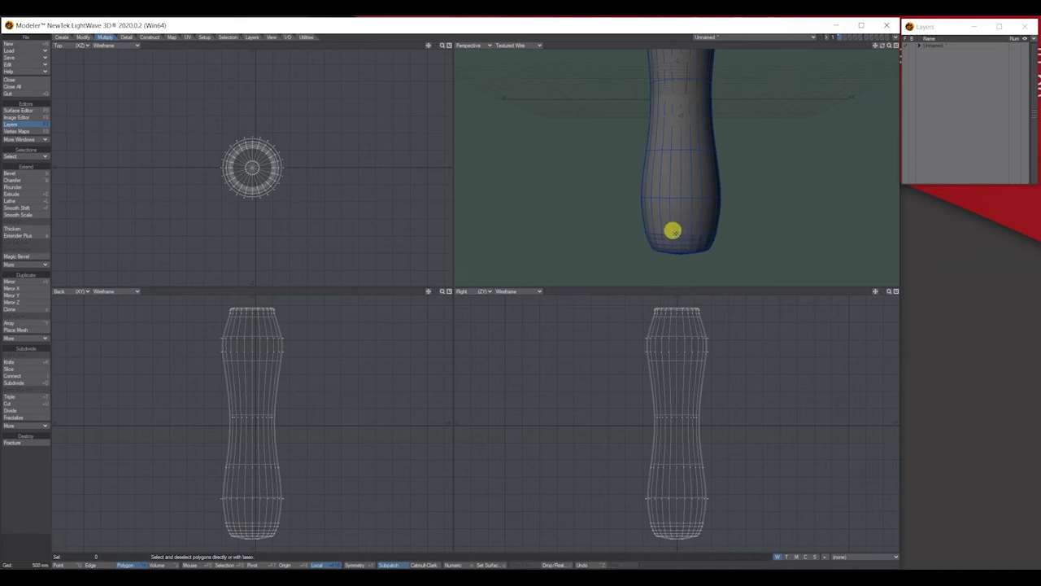
{"action": "left_click", "coordinate": [666, 232]}
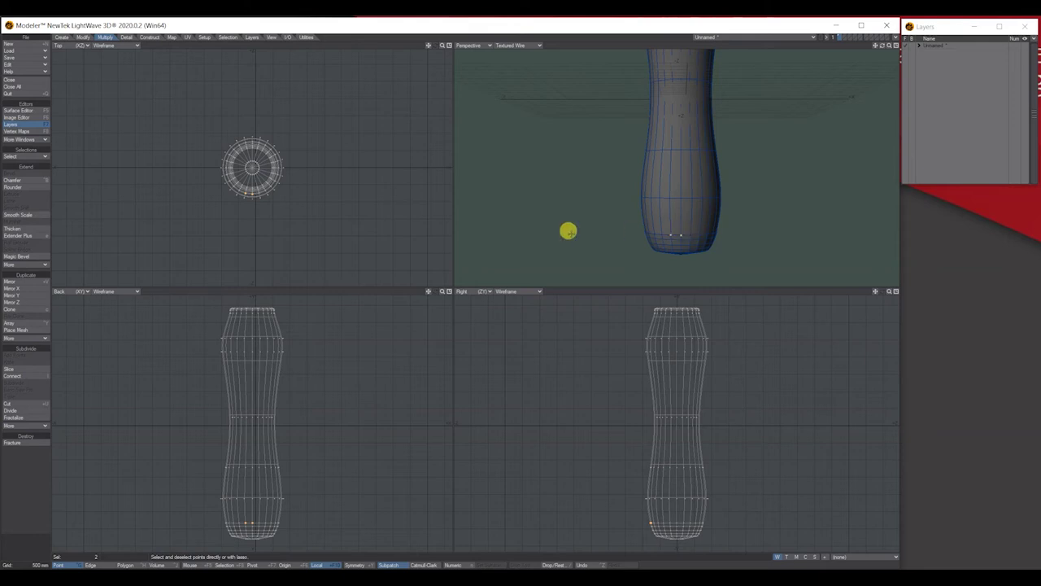
{"action": "left_click", "coordinate": [20, 154]}
{"action": "left_click", "coordinate": [22, 160]}
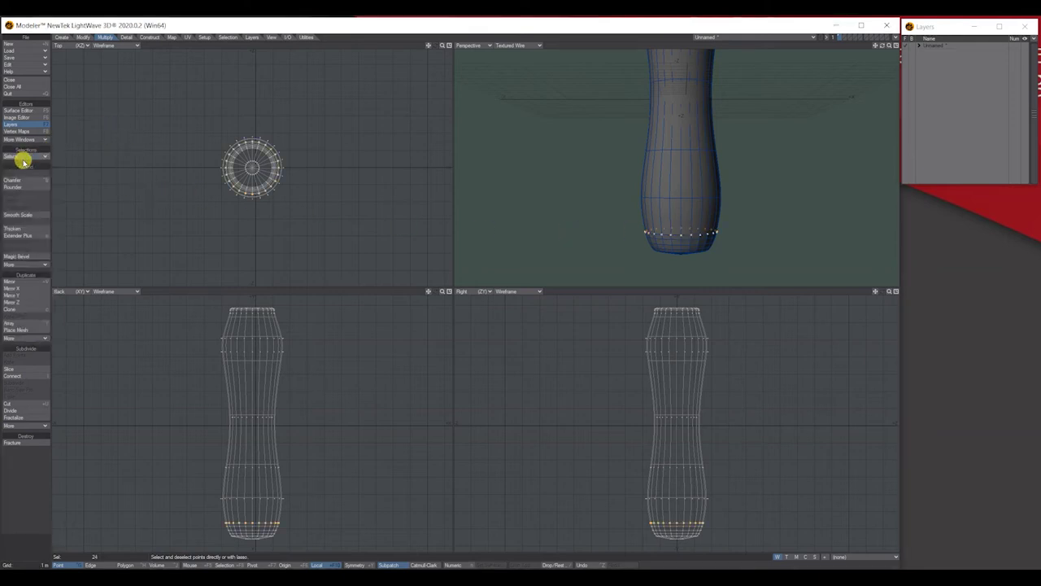
{"action": "key", "text": "t"}
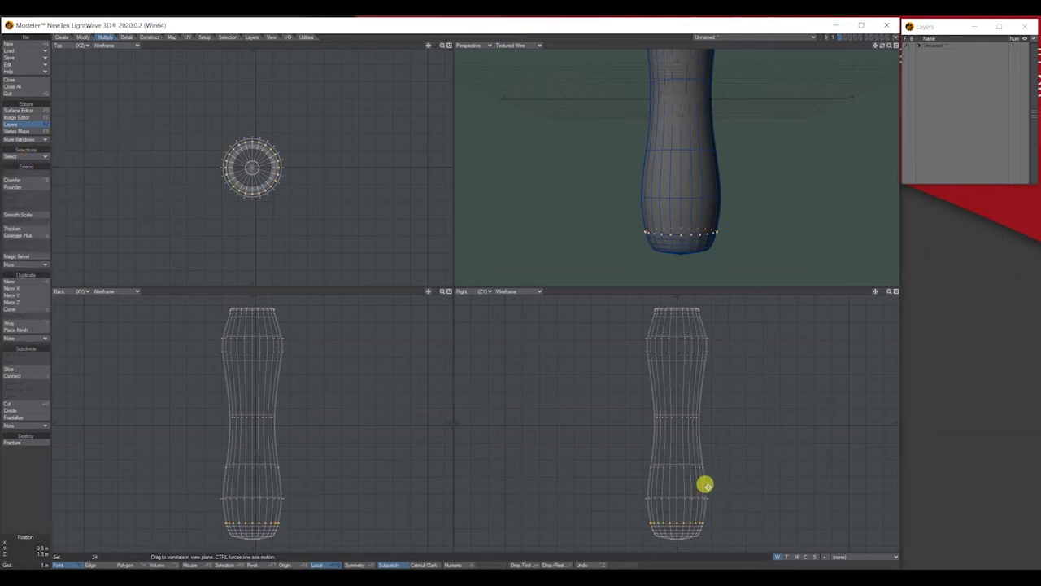
{"action": "left_click", "coordinate": [670, 521]}
{"action": "left_click_drag", "start_coordinate": [670, 517], "coordinate": [670, 507]}
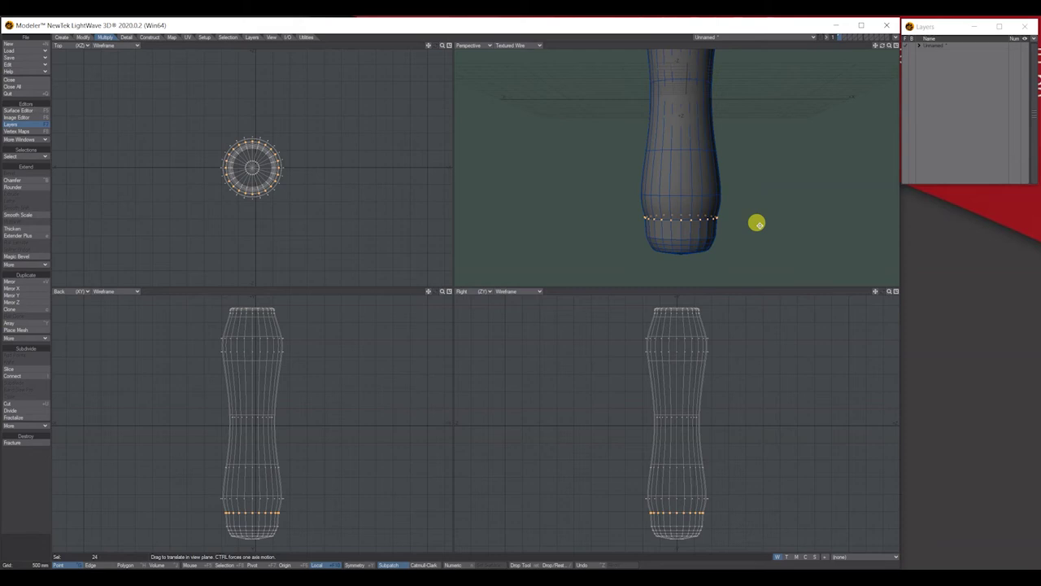
{"action": "mouse_move", "coordinate": [890, 45]}
{"action": "left_mouse_down"}
{"action": "mouse_move", "coordinate": [854, 45]}
{"action": "mouse_move", "coordinate": [886, 44]}
{"action": "left_mouse_up"}
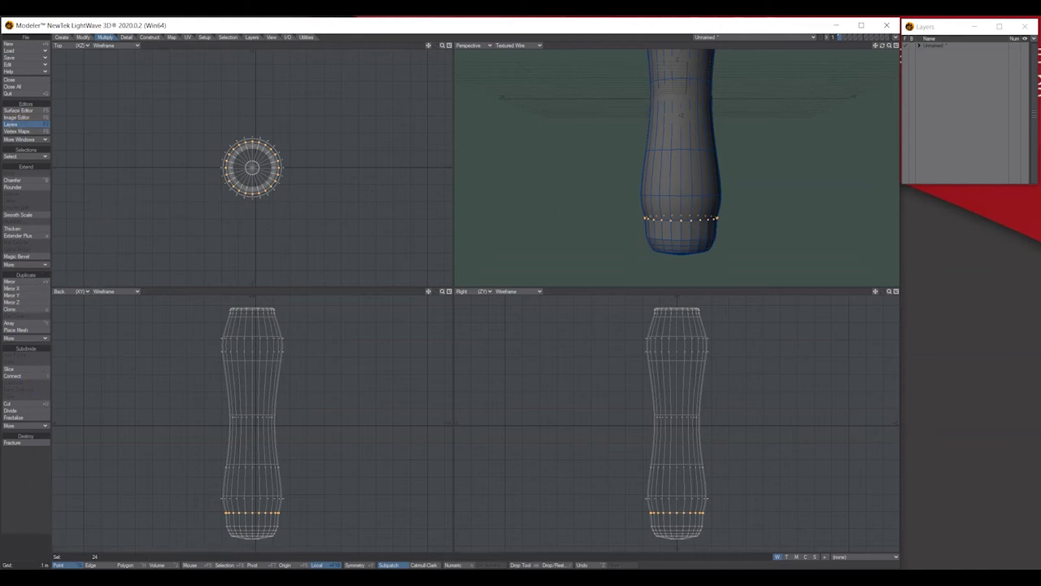
Step: Scale the raised point loop to about 109% with the Size tool, deselect it and check the screwdriver reference image in Paint 3D
{"action": "left_click", "coordinate": [82, 38]}
{"action": "left_click", "coordinate": [10, 313]}
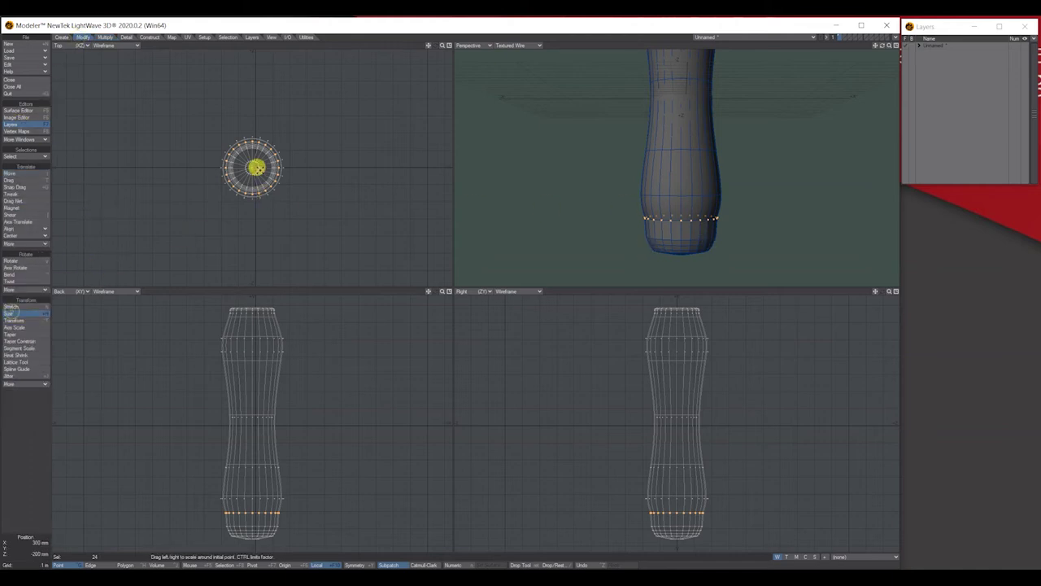
{"action": "left_click_drag", "start_coordinate": [248, 165], "coordinate": [256, 165]}
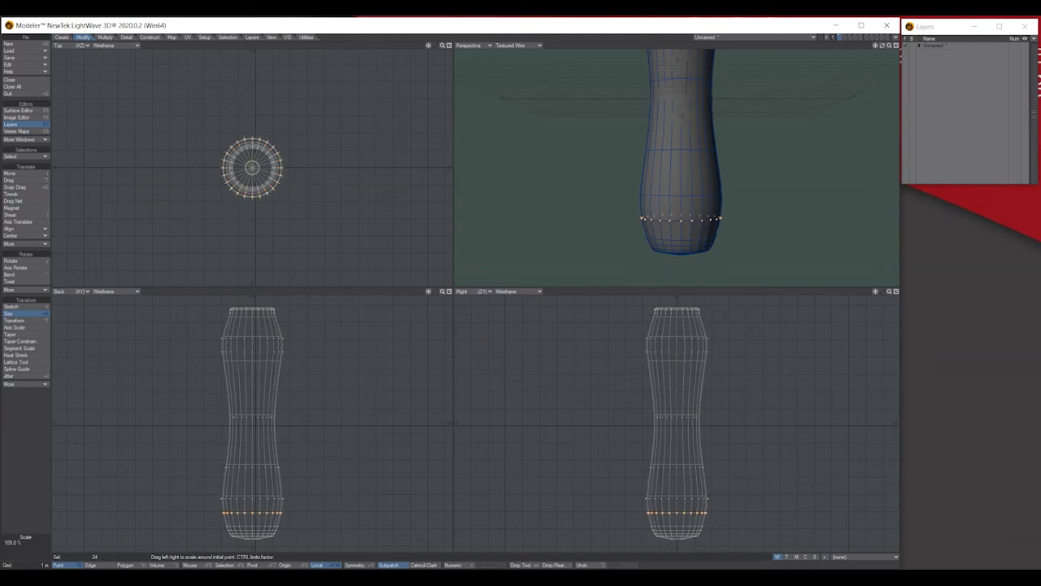
{"action": "key", "text": "space"}
{"action": "key", "text": "space"}
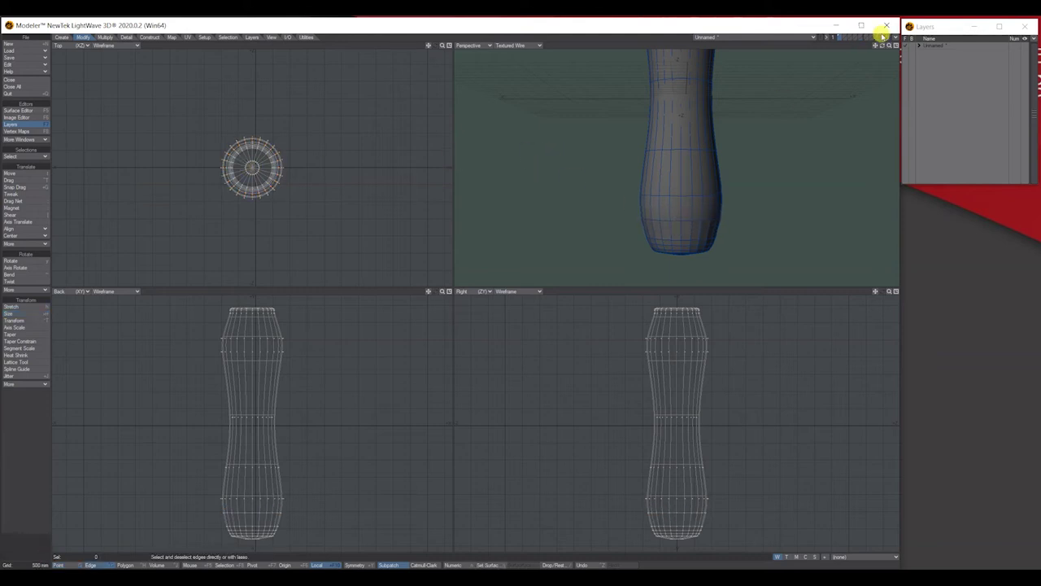
{"action": "left_click_drag", "start_coordinate": [1040, 73], "coordinate": [552, 74]}
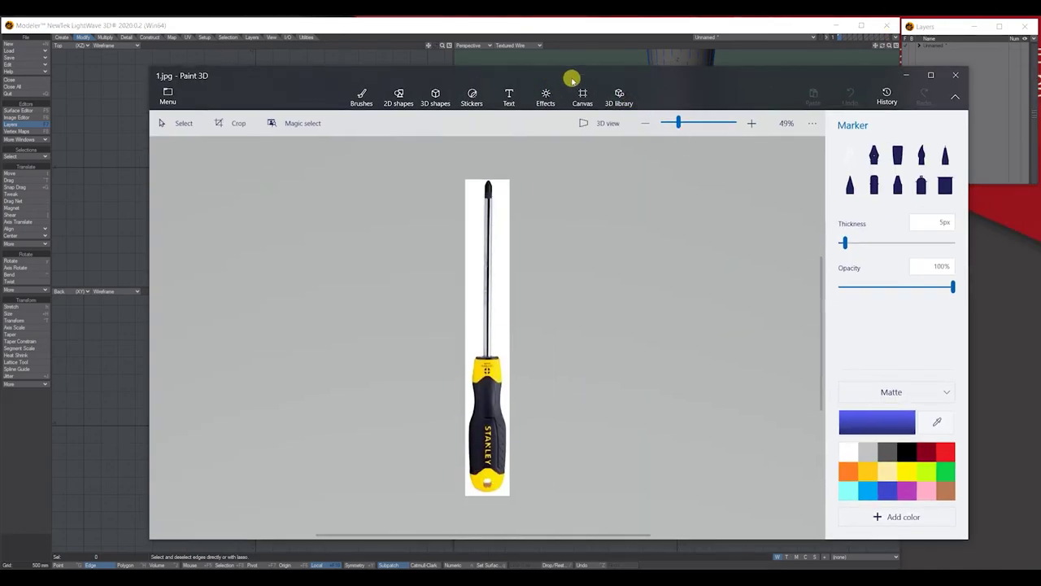
{"action": "key", "text": "alt+Tab"}
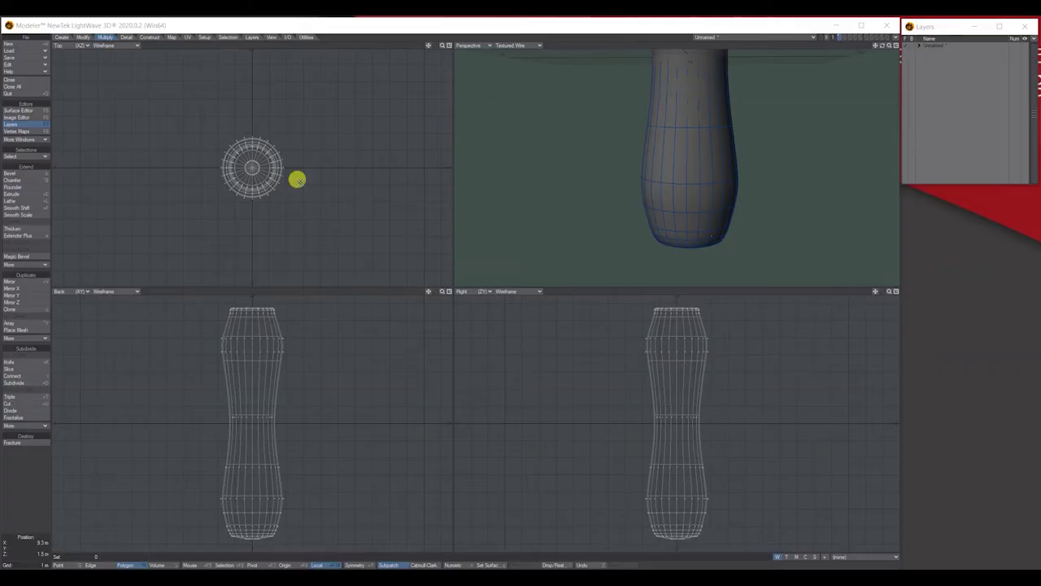
Step: Center the handle on the origin and move it straight up so its bottom rests on the ground plane
{"action": "left_click", "coordinate": [81, 37]}
{"action": "left_click", "coordinate": [33, 235]}
{"action": "left_click", "coordinate": [32, 238]}
{"action": "left_click", "coordinate": [11, 172]}
{"action": "left_click_drag", "start_coordinate": [251, 532], "coordinate": [250, 416]}
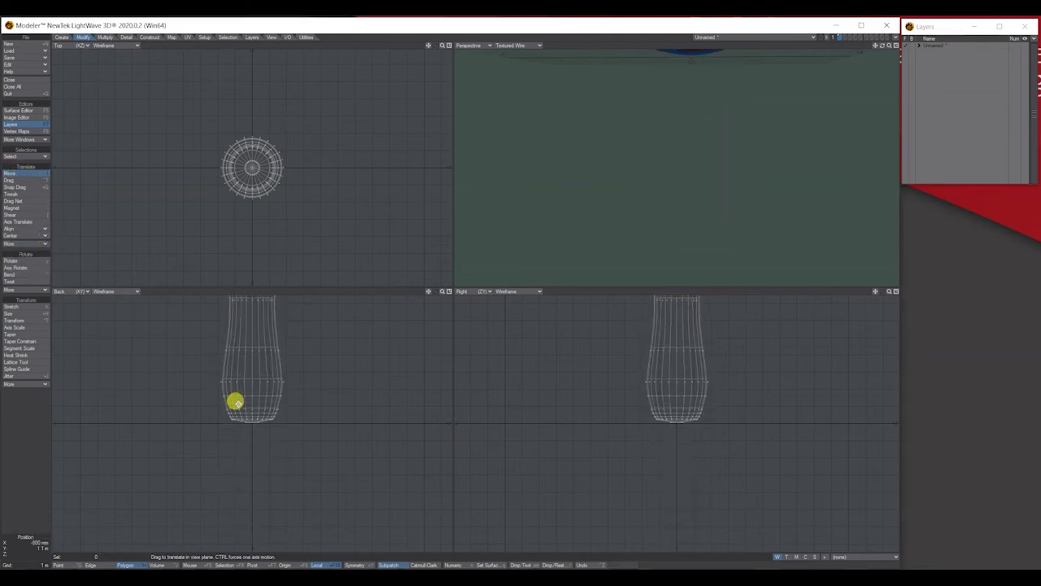
{"action": "key", "text": "u"}
Step: Merge the two adjacent polygons on the front of the handle near its bottom into one, leaving nothing selected
{"action": "mouse_move", "coordinate": [890, 46]}
{"action": "left_mouse_down"}
{"action": "mouse_move", "coordinate": [917, 45]}
{"action": "mouse_move", "coordinate": [875, 29]}
{"action": "mouse_move", "coordinate": [874, 18]}
{"action": "mouse_move", "coordinate": [881, 47]}
{"action": "mouse_move", "coordinate": [891, 46]}
{"action": "mouse_move", "coordinate": [884, 44]}
{"action": "left_mouse_up"}
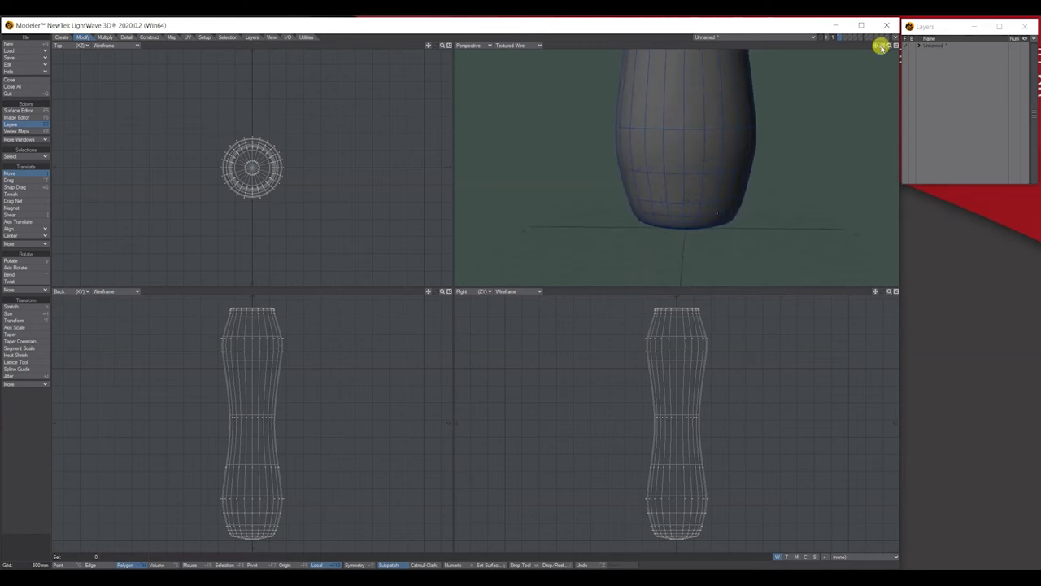
{"action": "left_click_drag", "start_coordinate": [685, 187], "coordinate": [678, 188]}
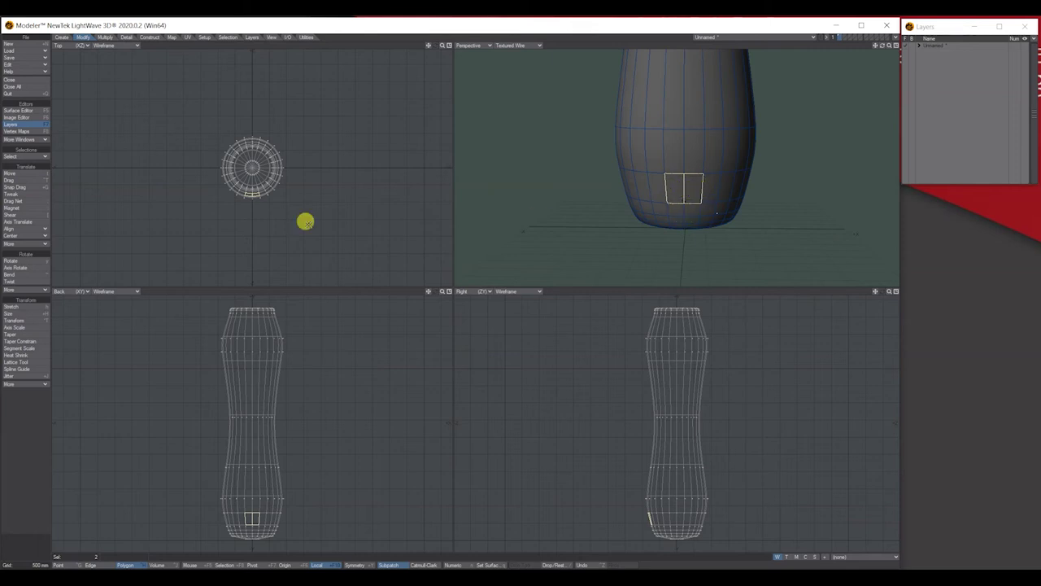
{"action": "left_click", "coordinate": [125, 38]}
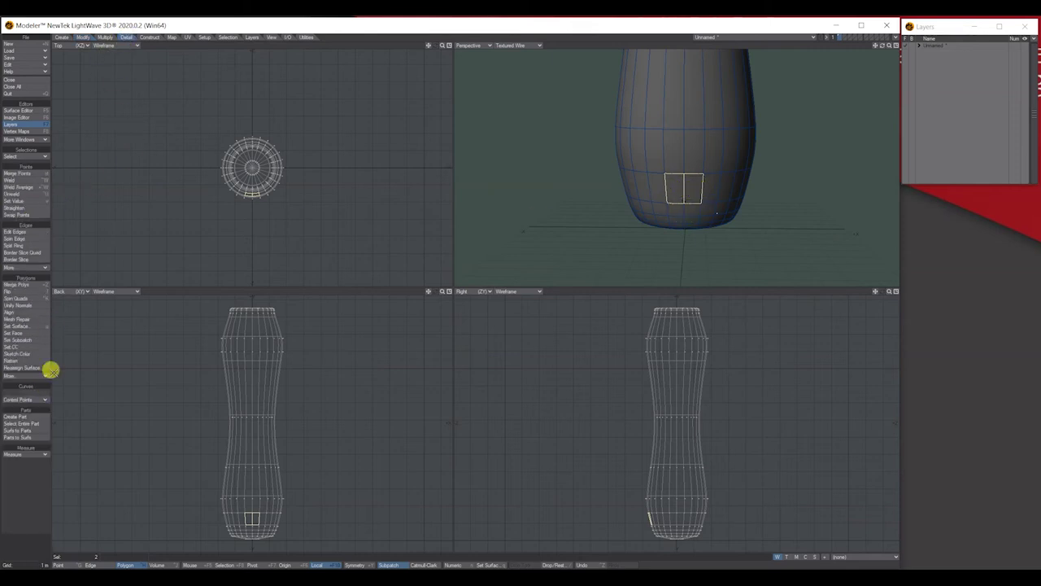
{"action": "left_click", "coordinate": [18, 285]}
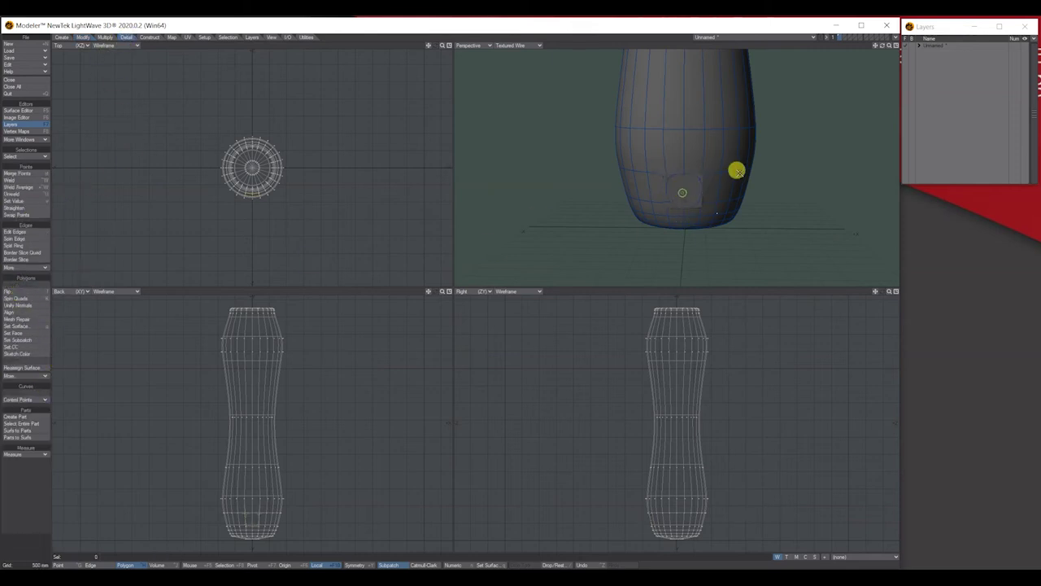
{"action": "left_click", "coordinate": [676, 186]}
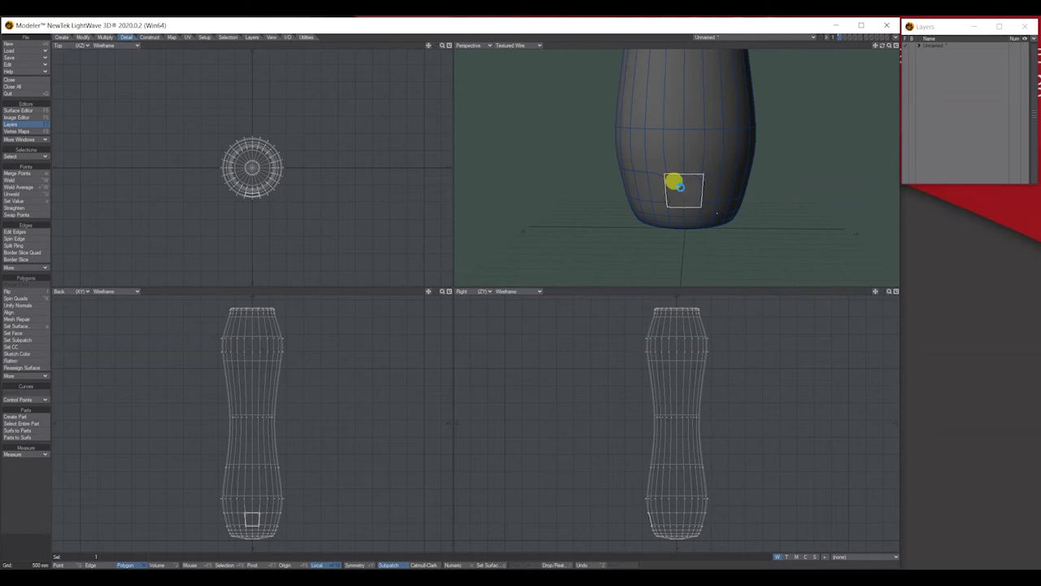
{"action": "key", "text": "Tab"}
{"action": "left_click", "coordinate": [247, 193]}
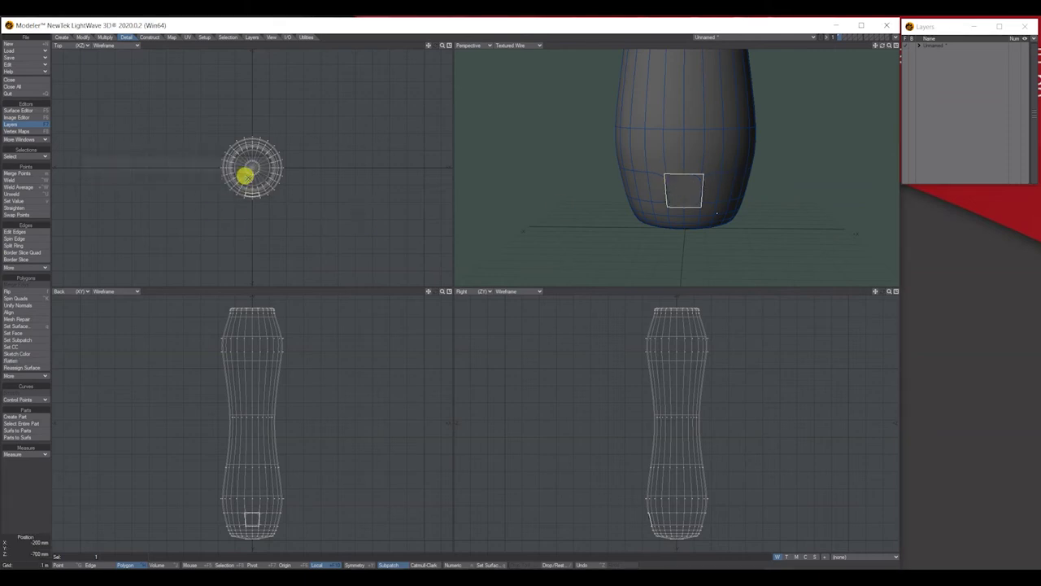
{"action": "left_click", "coordinate": [267, 182]}
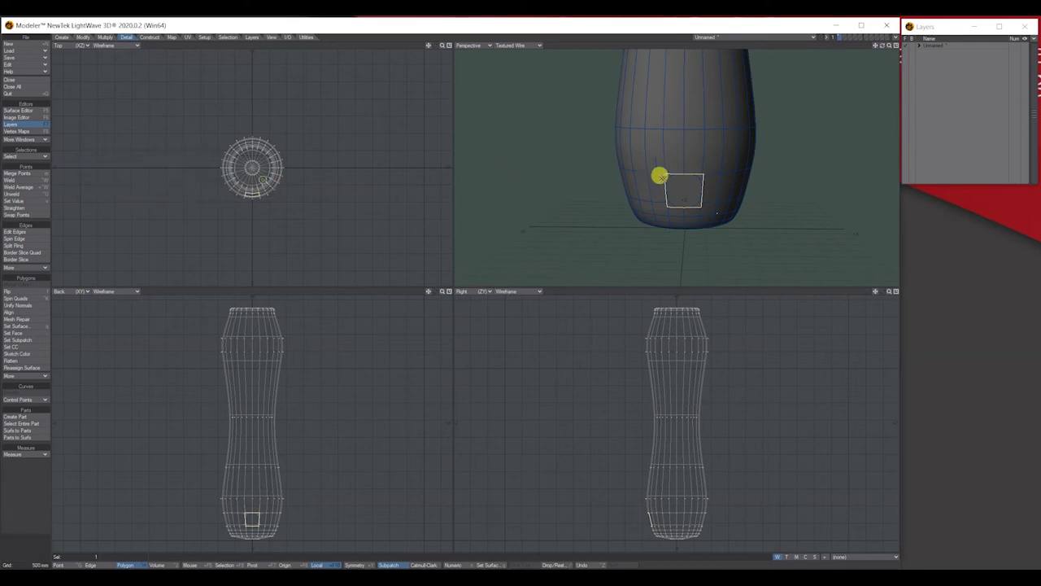
{"action": "left_click", "coordinate": [676, 186]}
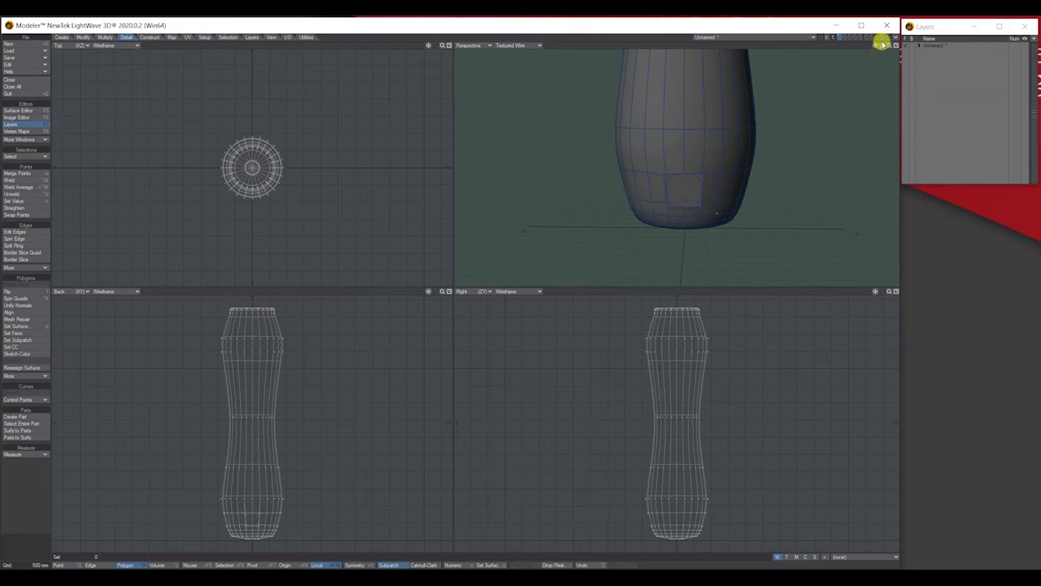
Step: Merge the two matching polygons on the opposite side of the handle near its bottom into a single polygon
{"action": "left_click_drag", "start_coordinate": [881, 46], "coordinate": [786, 118]}
{"action": "left_click_drag", "start_coordinate": [669, 195], "coordinate": [688, 194]}
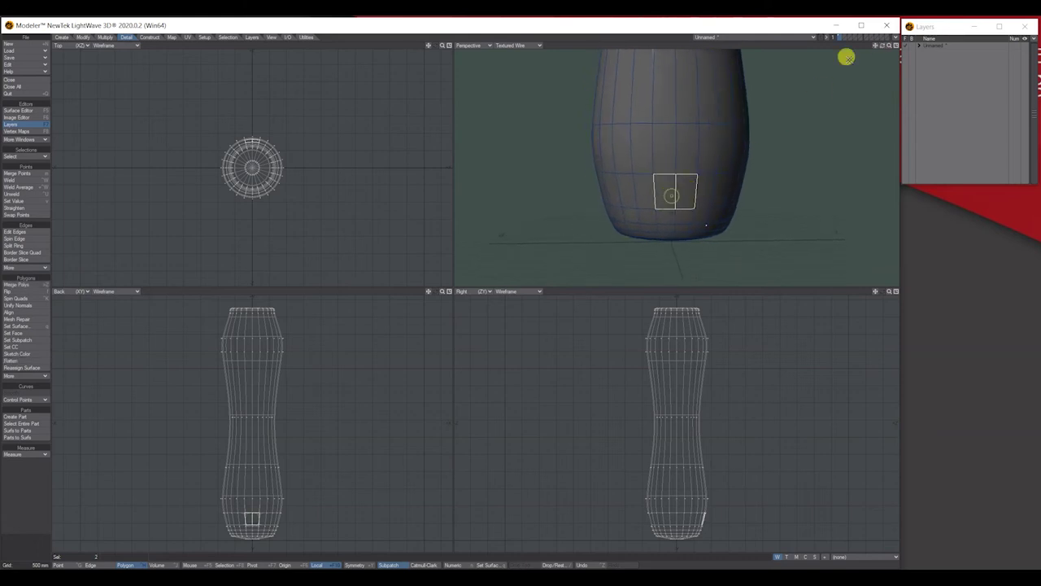
{"action": "left_click_drag", "start_coordinate": [882, 46], "coordinate": [672, 98]}
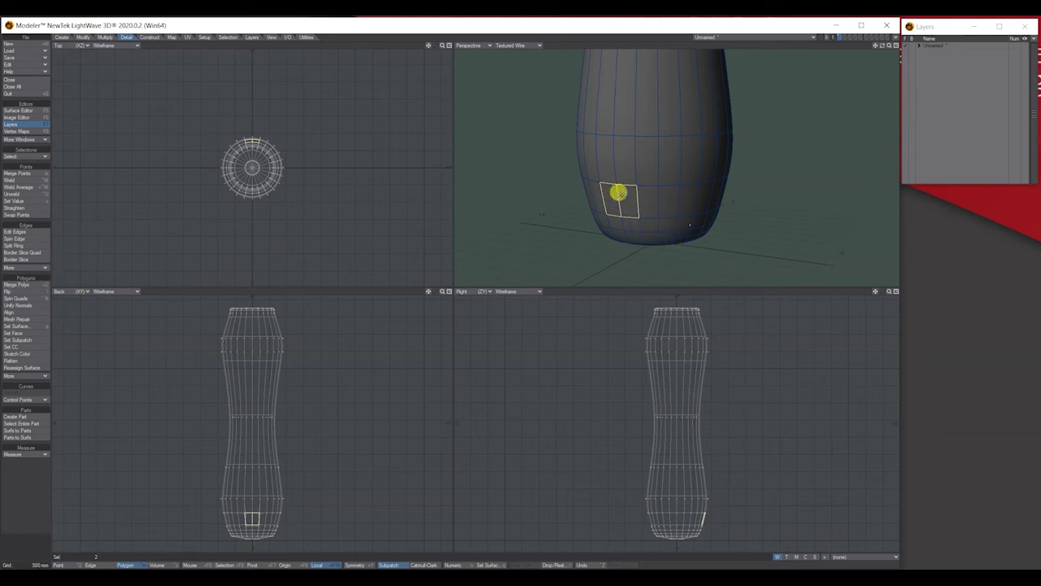
{"action": "left_click", "coordinate": [29, 284]}
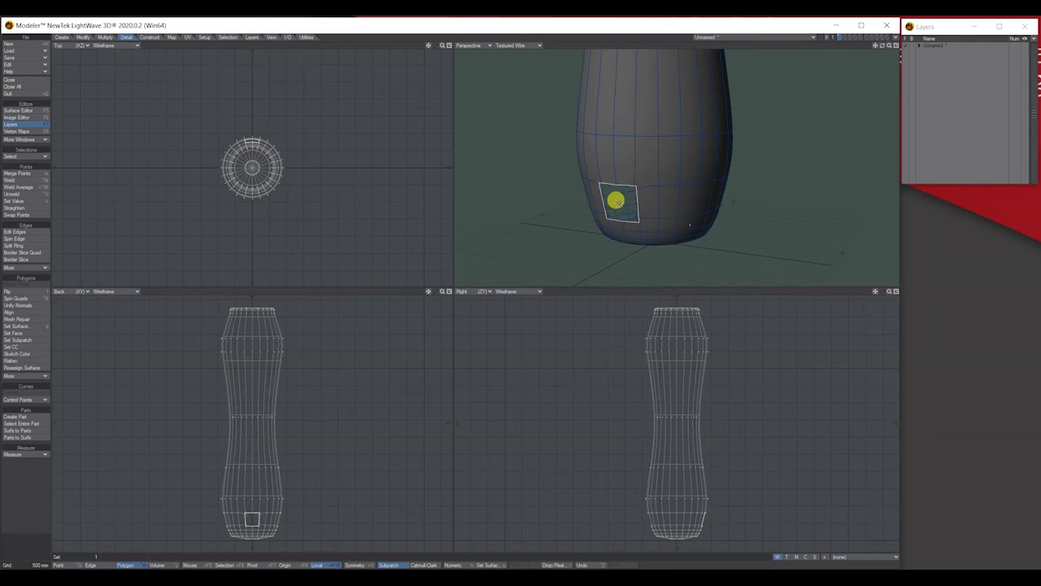
Step: Add the merged front polygon to the selection so both opposite merged polygons are selected
{"action": "left_click_drag", "start_coordinate": [883, 45], "coordinate": [690, 199]}
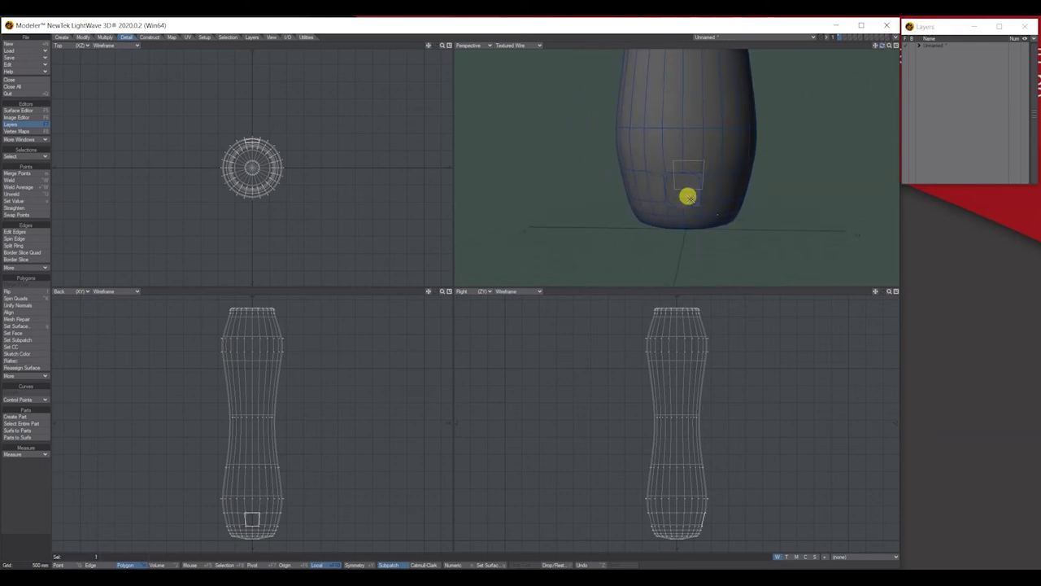
{"action": "left_click", "coordinate": [674, 190]}
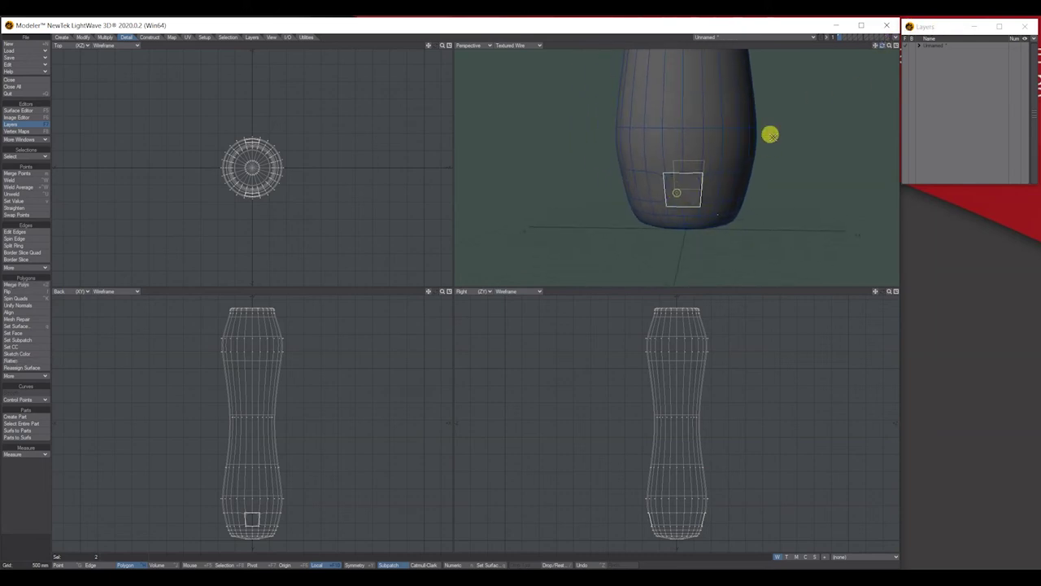
{"action": "left_click_drag", "start_coordinate": [882, 45], "coordinate": [829, 51]}
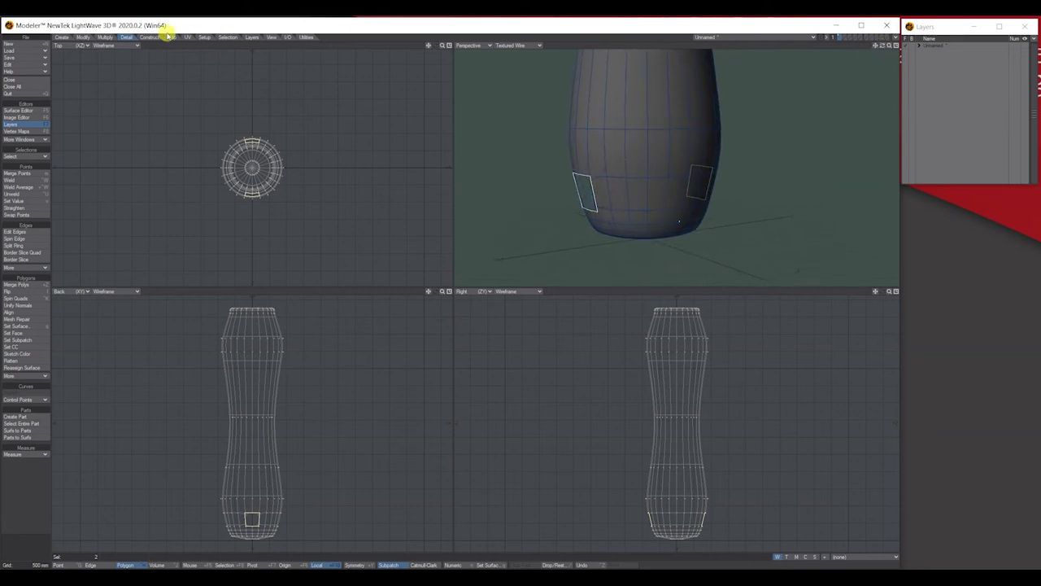
Step: Reset the Band Saw Pro settings to the default single cut and close its numeric options
{"action": "left_click", "coordinate": [110, 38]}
{"action": "left_click", "coordinate": [20, 391]}
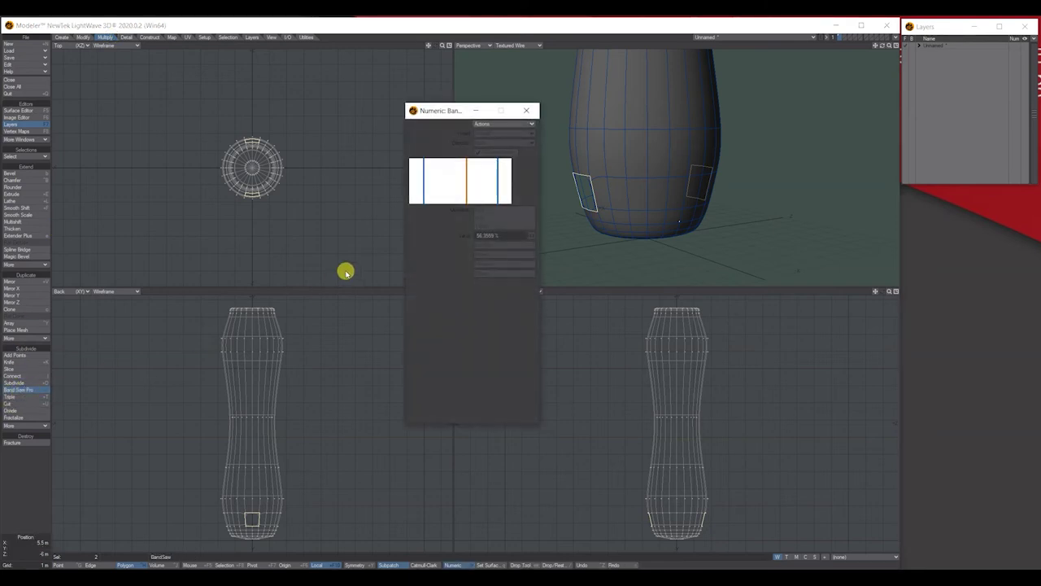
{"action": "left_click", "coordinate": [493, 124]}
{"action": "left_click", "coordinate": [490, 137]}
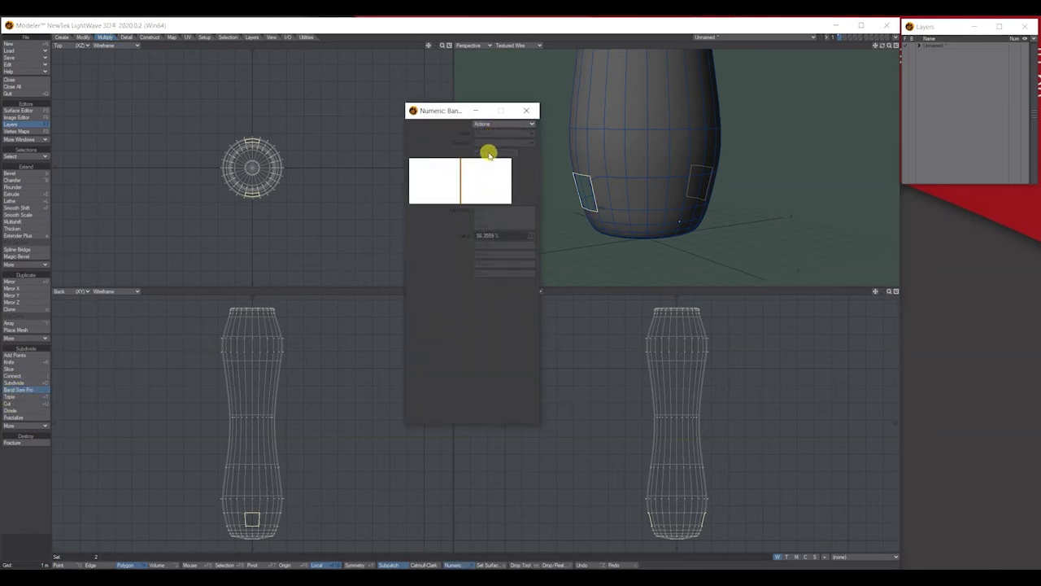
{"action": "left_click_drag", "start_coordinate": [425, 108], "coordinate": [319, 108]}
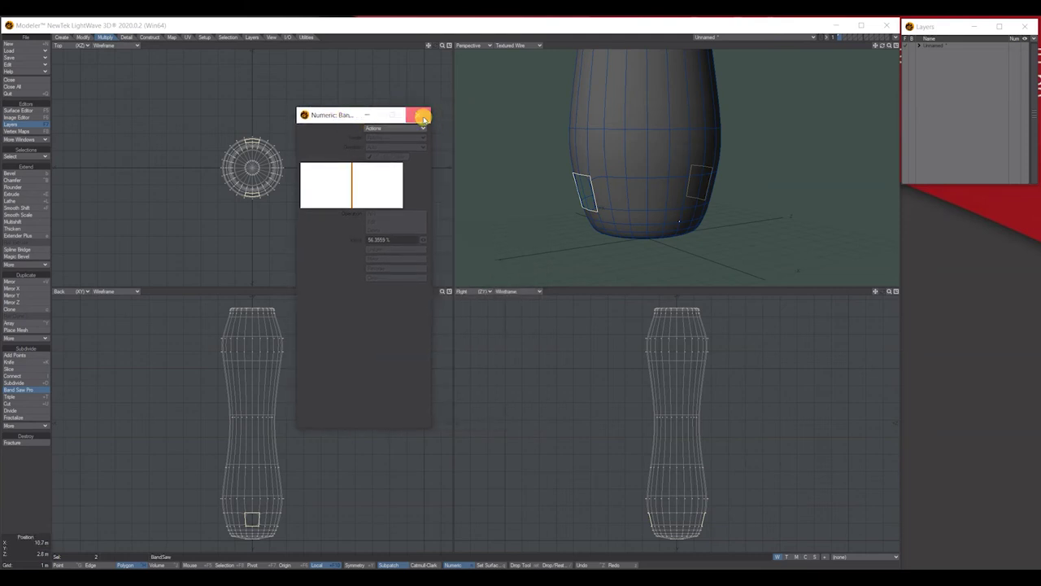
{"action": "left_click", "coordinate": [419, 111]}
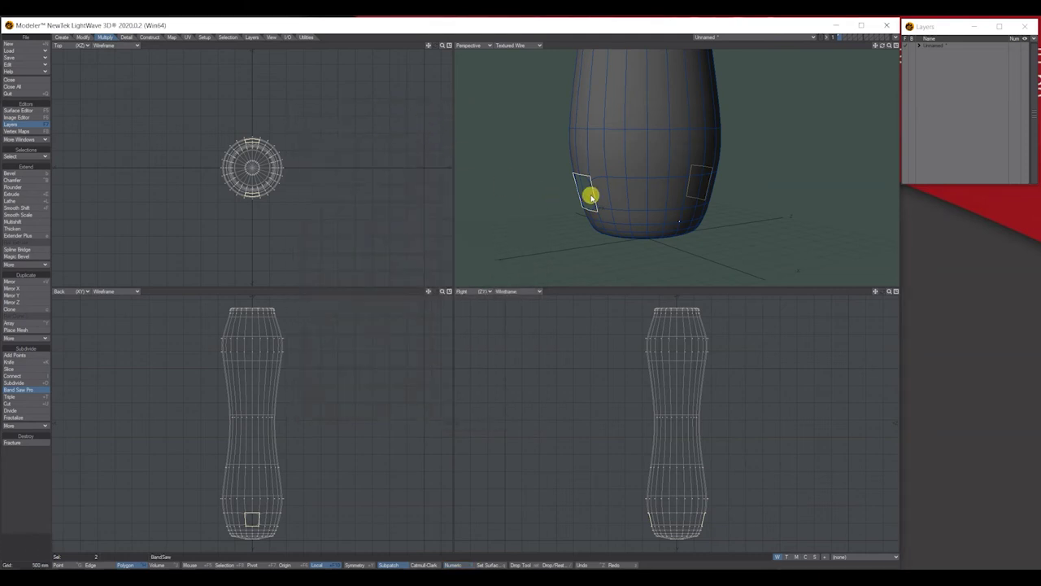
Step: Bridge the two opposite polygons into a tunnel through the handle and divide it at 50% with Band Saw Pro
{"action": "left_click", "coordinate": [150, 38]}
{"action": "left_click", "coordinate": [23, 304]}
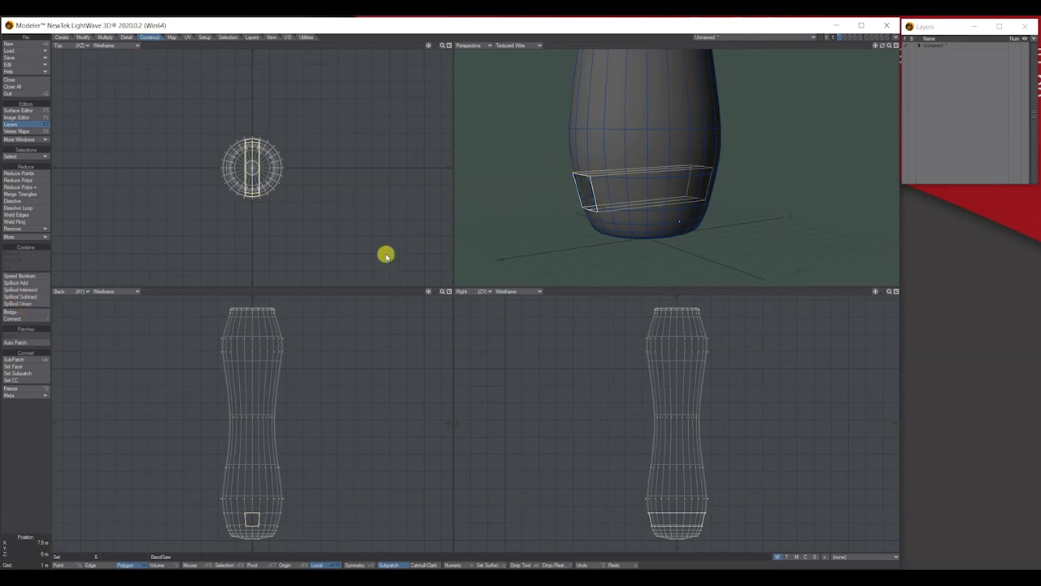
{"action": "left_click", "coordinate": [106, 39]}
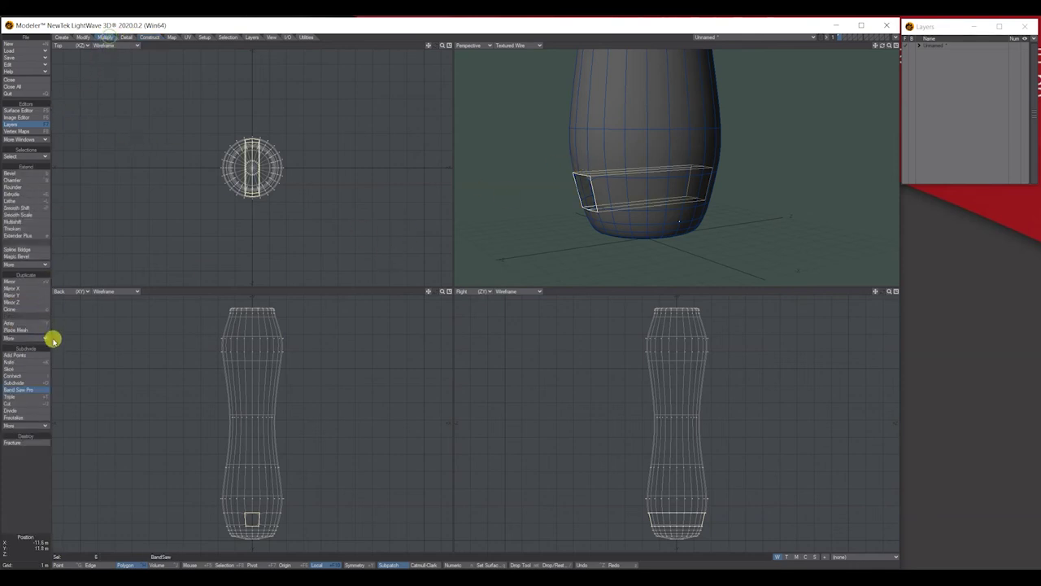
{"action": "left_click", "coordinate": [29, 391]}
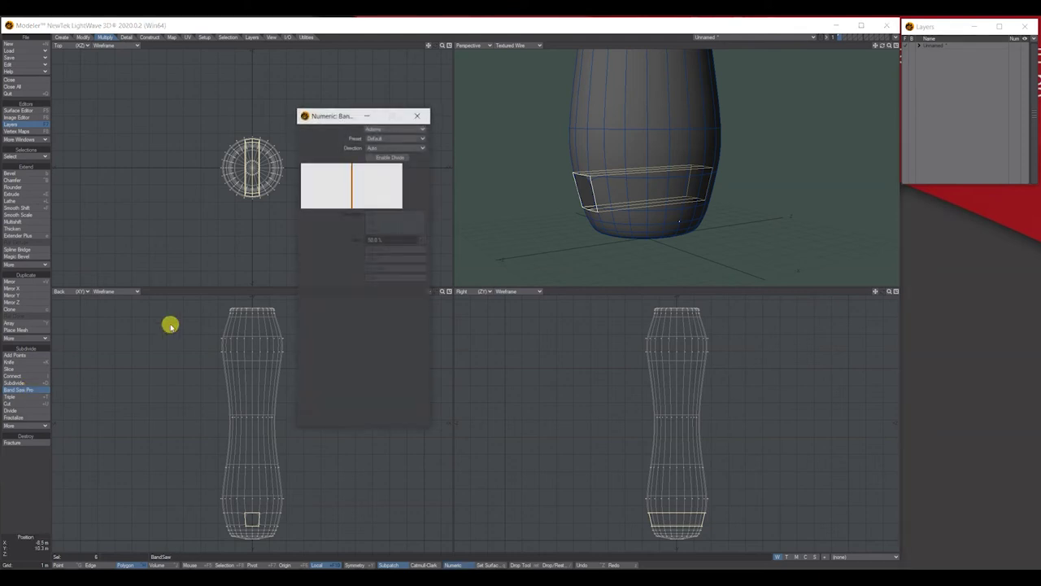
{"action": "left_click", "coordinate": [373, 157]}
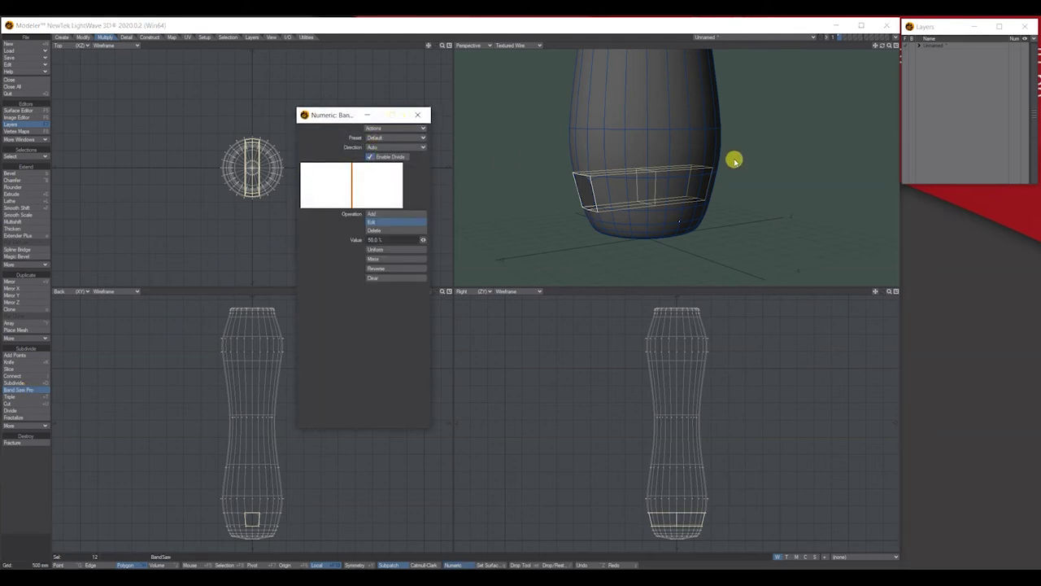
Step: Add a second Band Saw Pro cut near one end of the tunnel and move the middle cut to 9%
{"action": "left_click", "coordinate": [379, 213]}
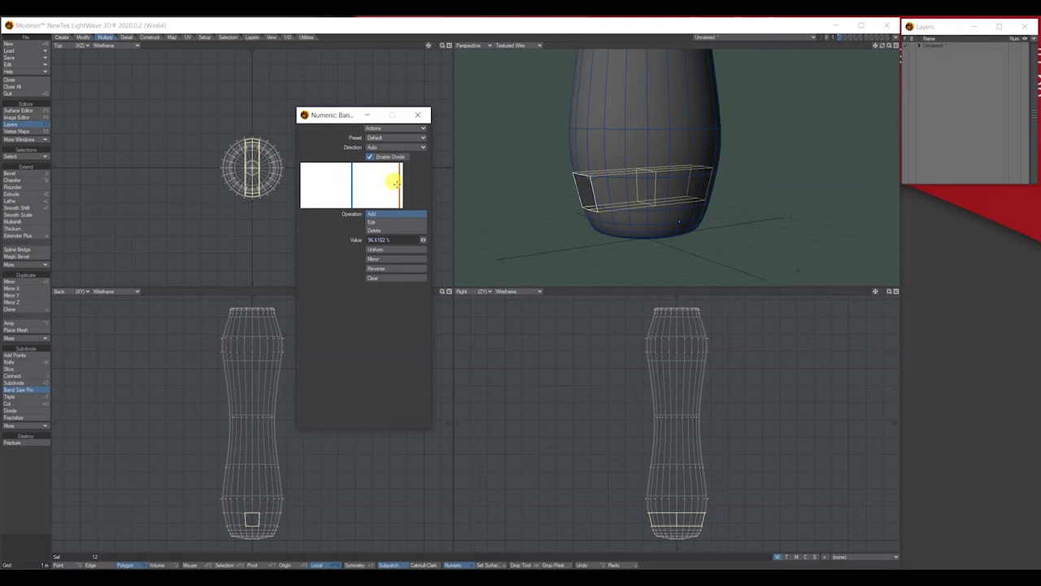
{"action": "left_click", "coordinate": [382, 181]}
{"action": "left_click", "coordinate": [373, 221]}
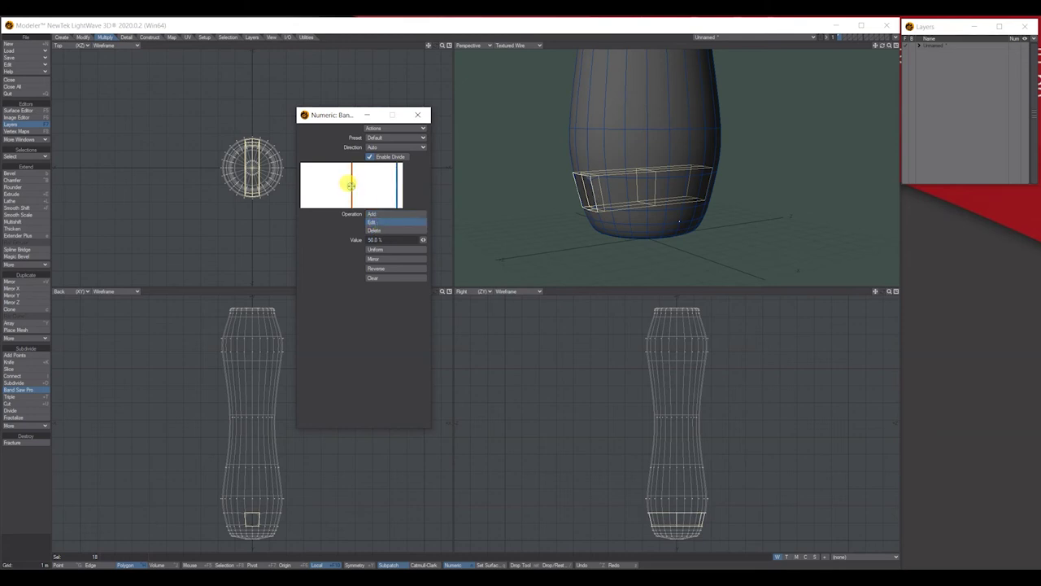
{"action": "left_click_drag", "start_coordinate": [423, 239], "coordinate": [392, 239]}
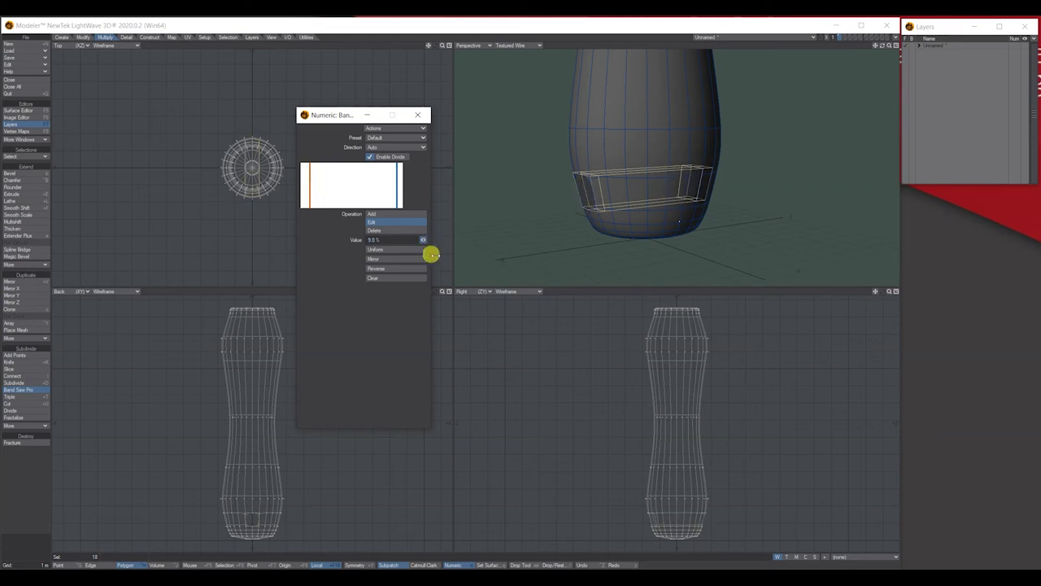
Step: Add a third Band Saw Pro cut midway along the tunnel, apply the divisions and close the numeric options
{"action": "left_click", "coordinate": [376, 213]}
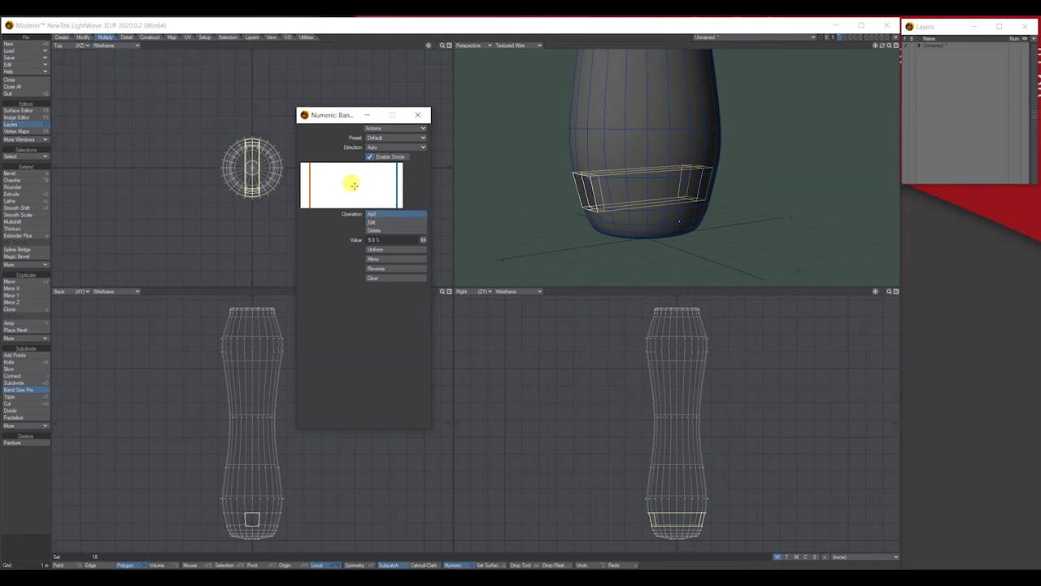
{"action": "key", "text": "space"}
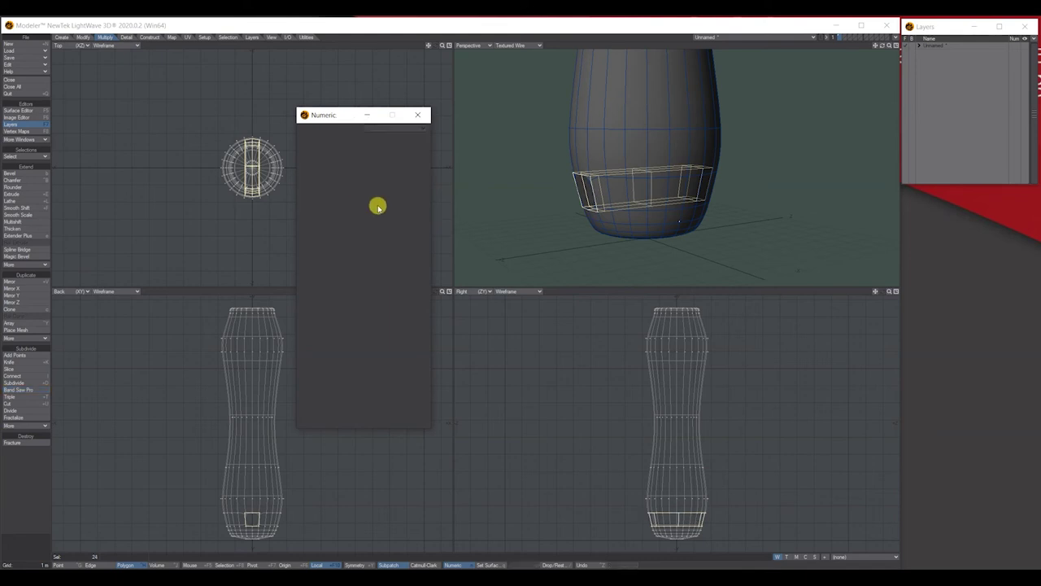
{"action": "left_click", "coordinate": [418, 117]}
{"action": "key", "text": "space"}
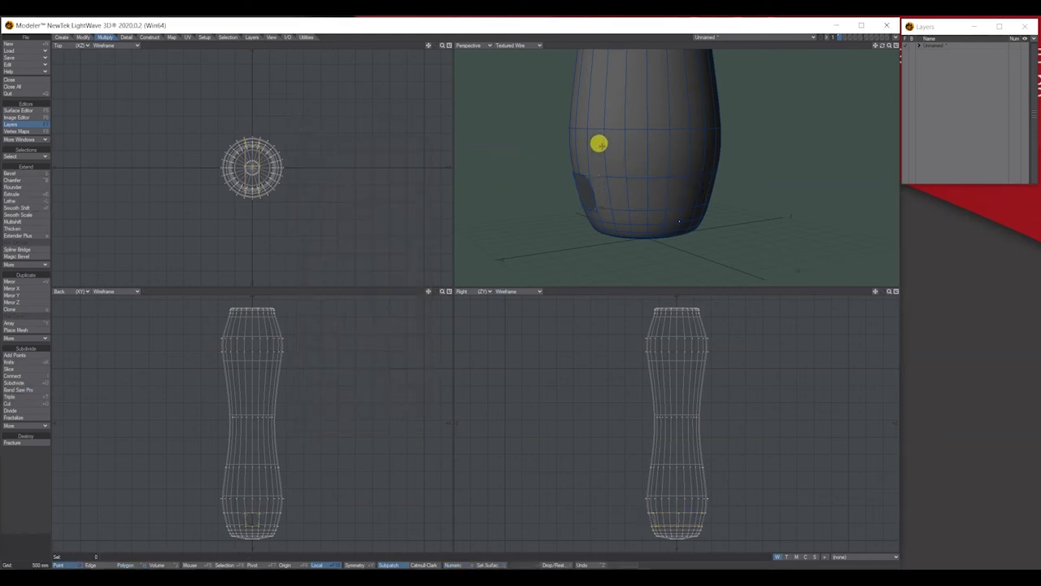
Step: Convert the selected tunnel polygons to subpatches and clear the selection
{"action": "left_click_drag", "start_coordinate": [883, 47], "coordinate": [860, 70]}
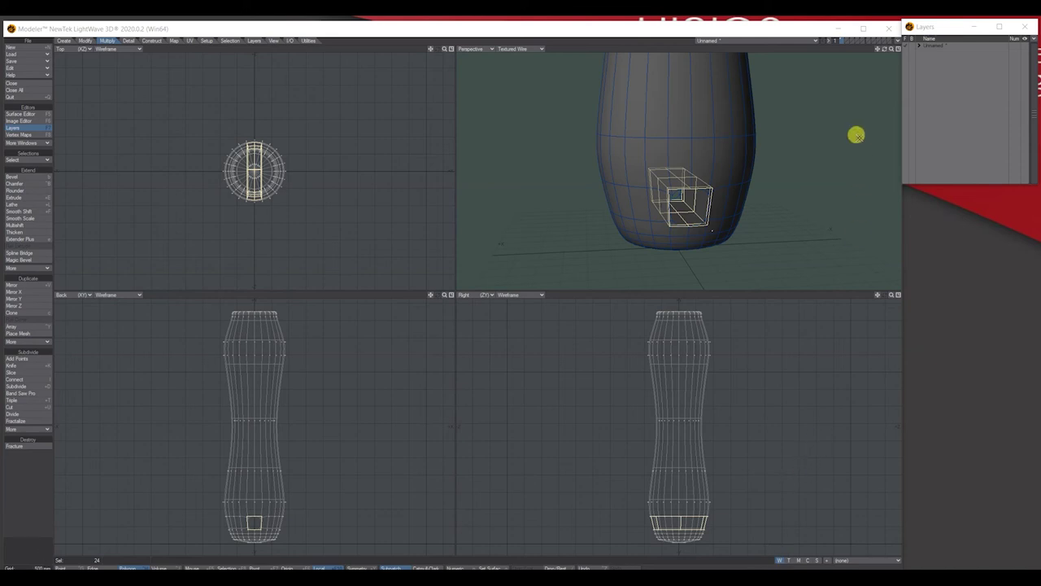
{"action": "left_click_drag", "start_coordinate": [885, 47], "coordinate": [889, 52]}
{"action": "key", "text": "Delete"}
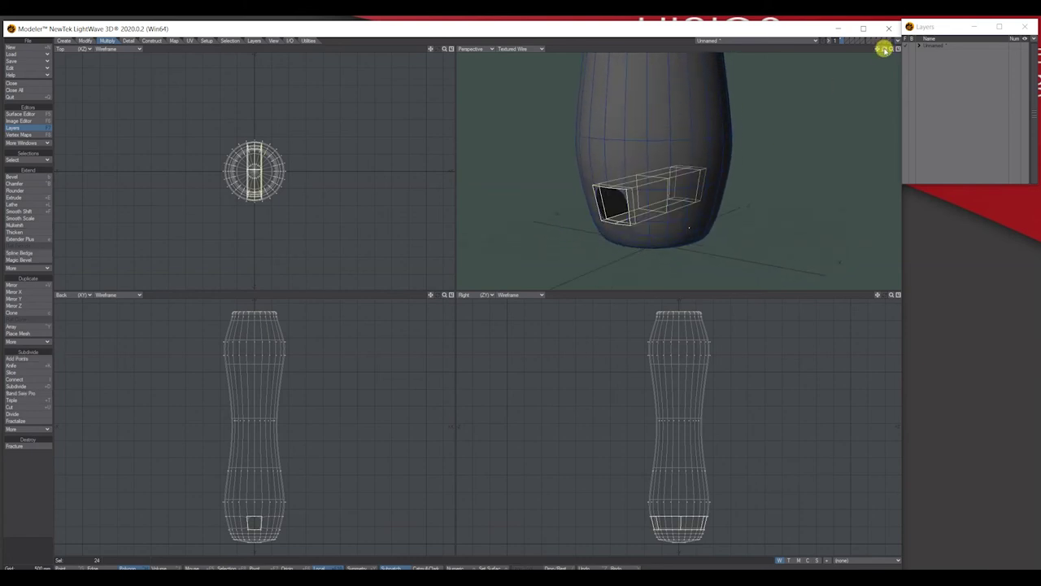
{"action": "key", "text": "Delete"}
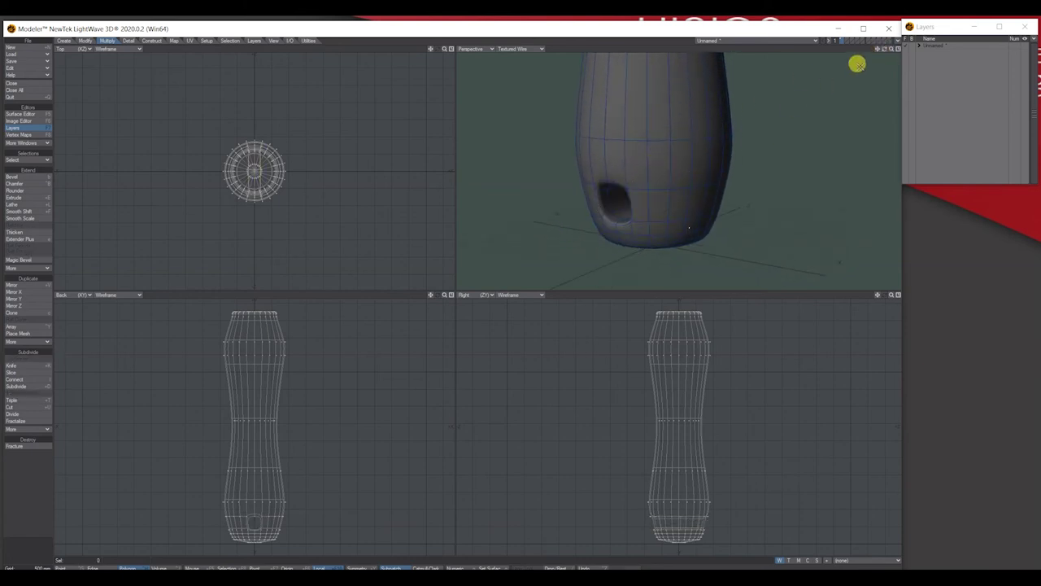
Step: Expand the object's layer list, make the empty second layer active and show the handle's layer in the background
{"action": "left_click_drag", "start_coordinate": [882, 49], "coordinate": [903, 52]}
{"action": "left_click_drag", "start_coordinate": [703, 227], "coordinate": [673, 139], "text": "alt"}
{"action": "mouse_move", "coordinate": [884, 48]}
{"action": "left_mouse_down"}
{"action": "mouse_move", "coordinate": [879, 75]}
{"action": "mouse_move", "coordinate": [882, 48]}
{"action": "left_mouse_up"}
{"action": "key", "text": "a"}
{"action": "left_click", "coordinate": [919, 47]}
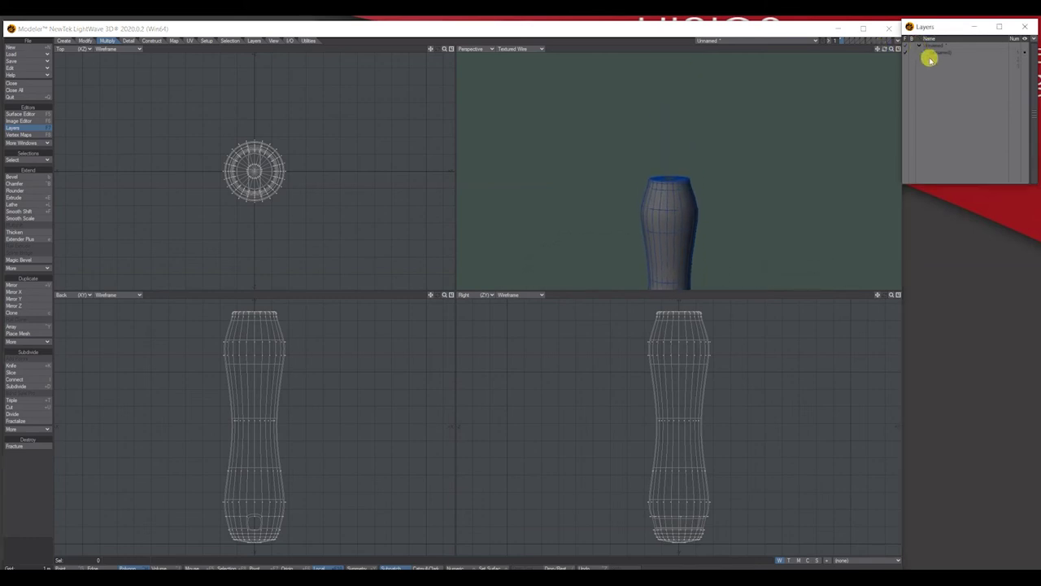
{"action": "left_click", "coordinate": [934, 59]}
{"action": "left_click", "coordinate": [914, 54]}
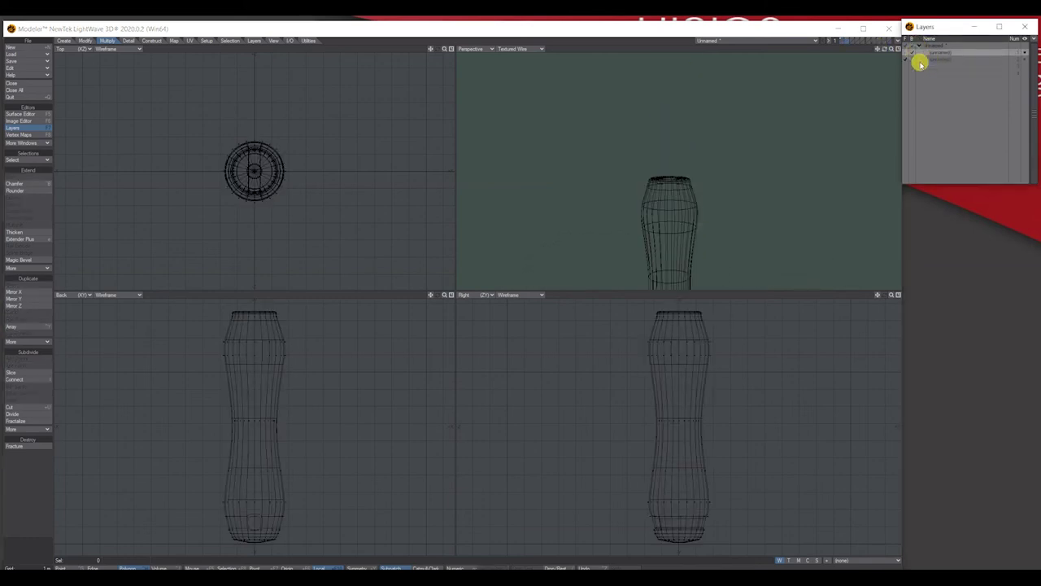
Step: Draw a vertical disc of about 400 mm radius centred on the handle as the start of the shaft
{"action": "left_click_drag", "start_coordinate": [444, 49], "coordinate": [521, 49]}
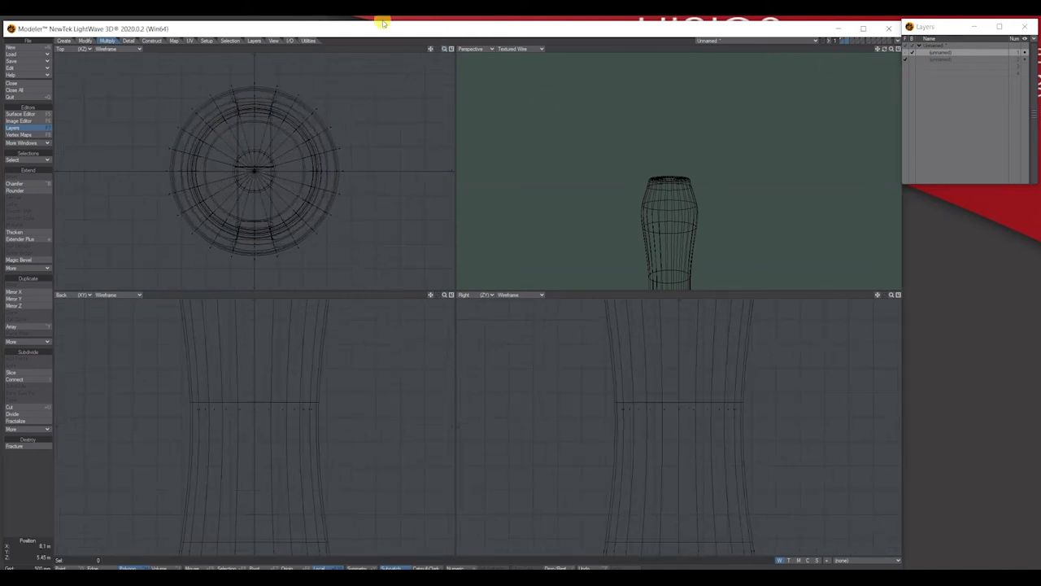
{"action": "left_click_drag", "start_coordinate": [383, 27], "coordinate": [383, 25]}
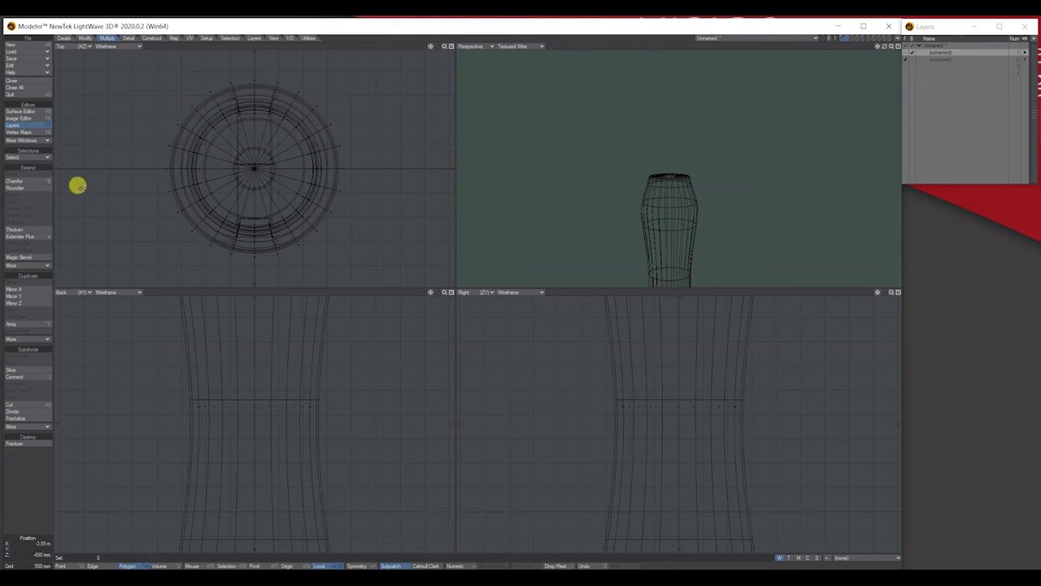
{"action": "left_click", "coordinate": [63, 39]}
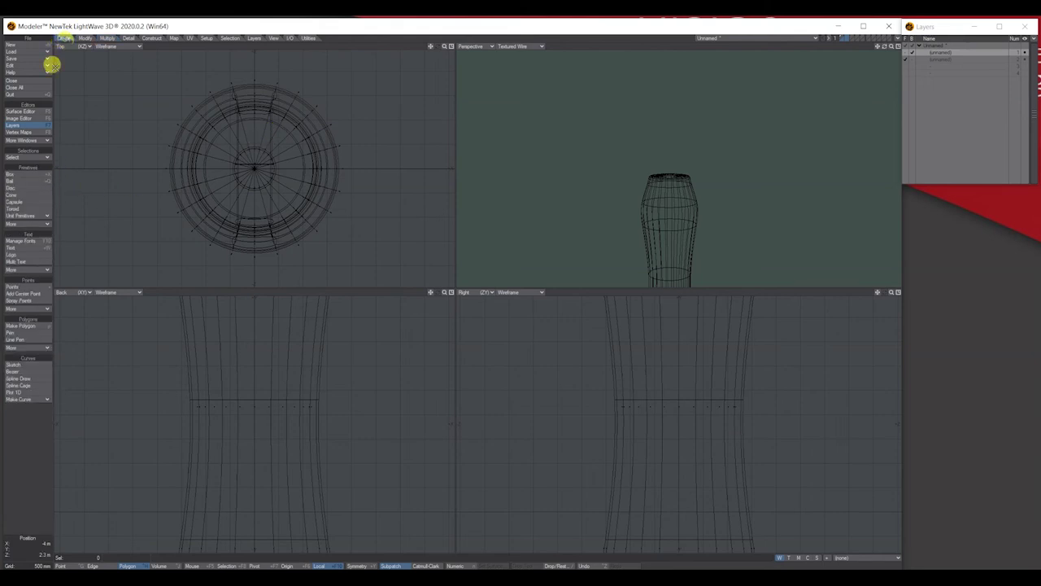
{"action": "left_click", "coordinate": [19, 188]}
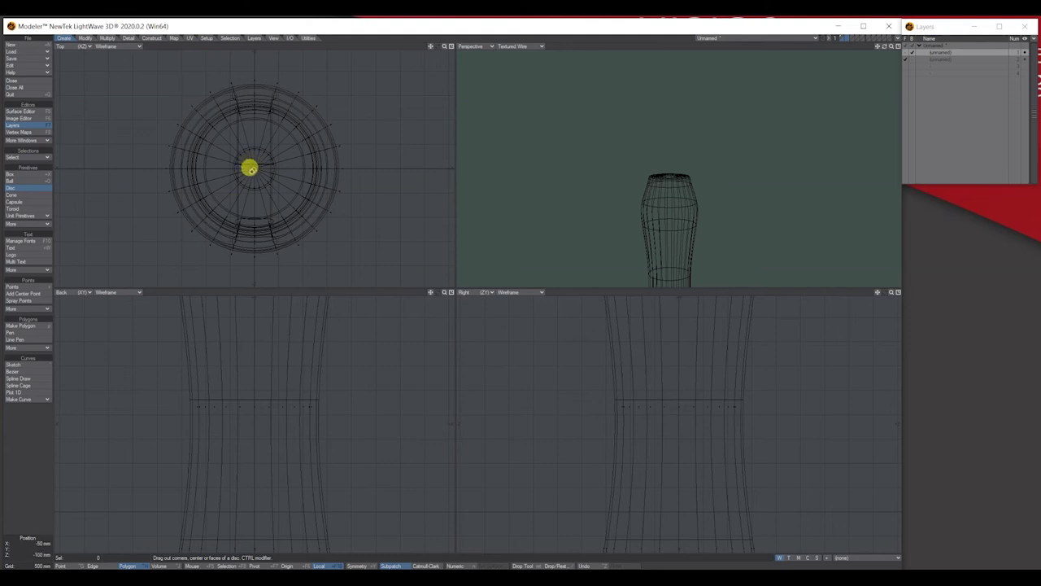
{"action": "left_click_drag", "start_coordinate": [251, 163], "coordinate": [268, 183]}
{"action": "left_click_drag", "start_coordinate": [248, 420], "coordinate": [249, 295]}
Step: Raise and stretch the shaft disc from just inside the handle's top, about 12.8 m, up to about 28.6 m
{"action": "left_click_drag", "start_coordinate": [430, 292], "coordinate": [429, 436]}
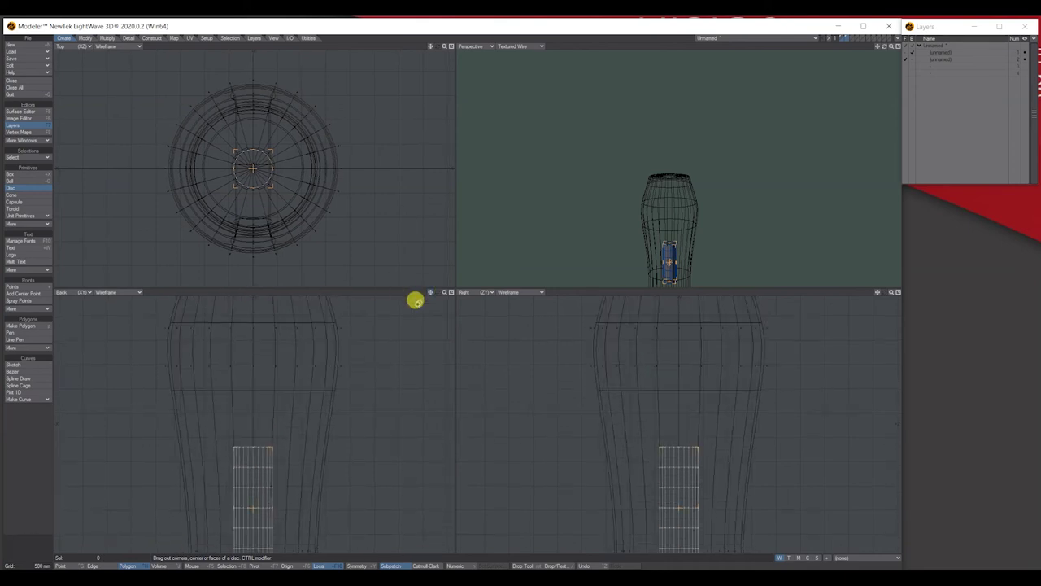
{"action": "left_click_drag", "start_coordinate": [253, 446], "coordinate": [265, 313]}
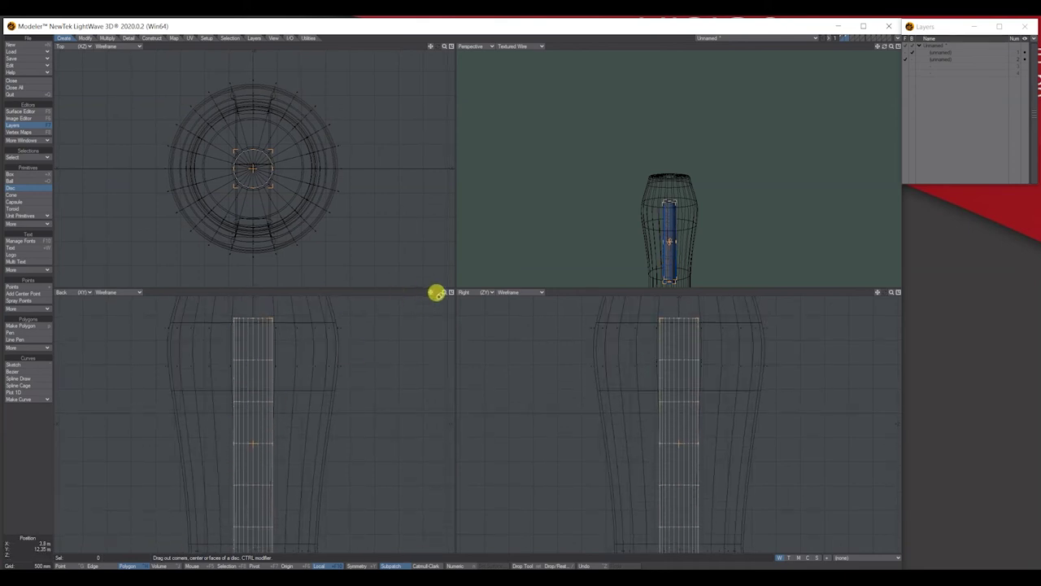
{"action": "left_click_drag", "start_coordinate": [445, 292], "coordinate": [441, 292]}
{"action": "left_click_drag", "start_coordinate": [250, 429], "coordinate": [252, 329]}
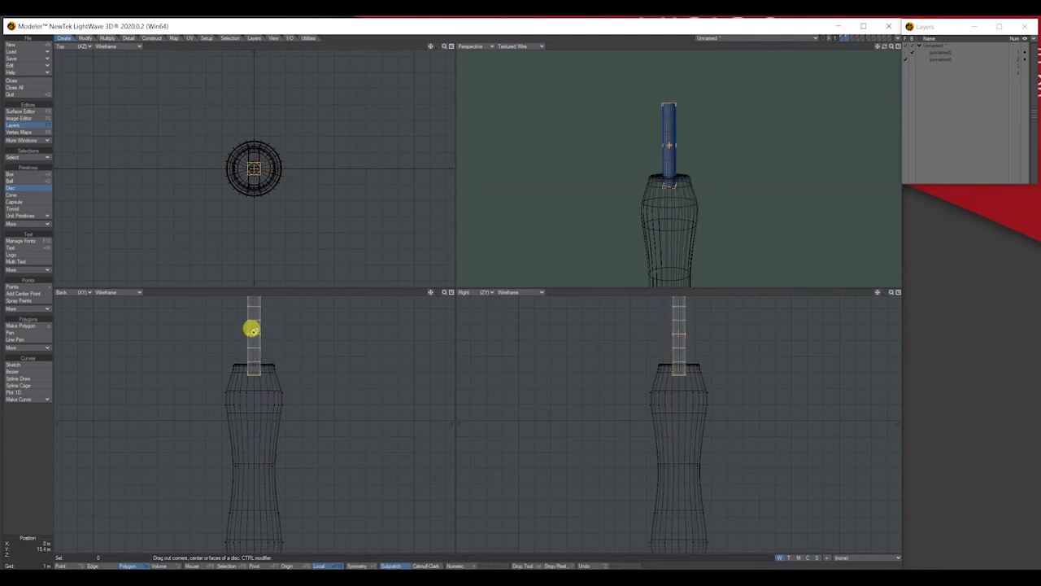
{"action": "left_click_drag", "start_coordinate": [891, 292], "coordinate": [830, 293]}
{"action": "left_click_drag", "start_coordinate": [675, 367], "coordinate": [675, 310]}
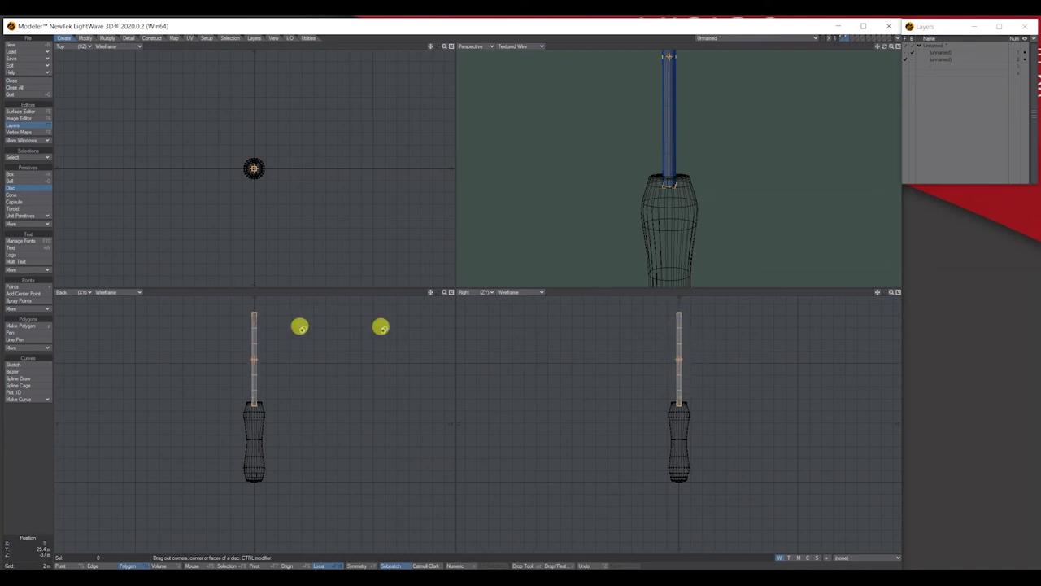
Step: Set the shaft disc to 12 sides, close its numeric options and finish the disc
{"action": "key", "text": "n"}
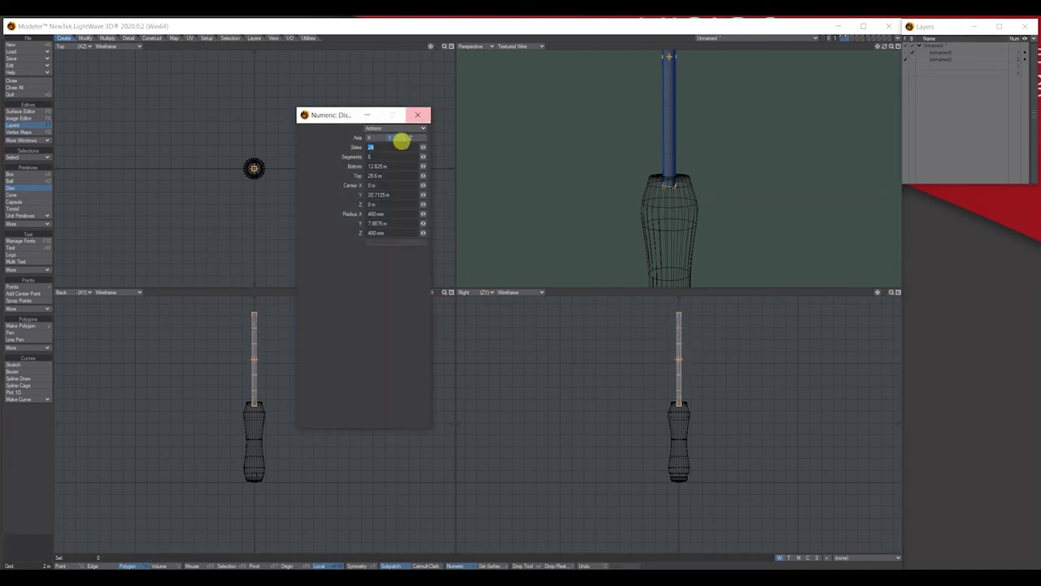
{"action": "left_click", "coordinate": [383, 147]}
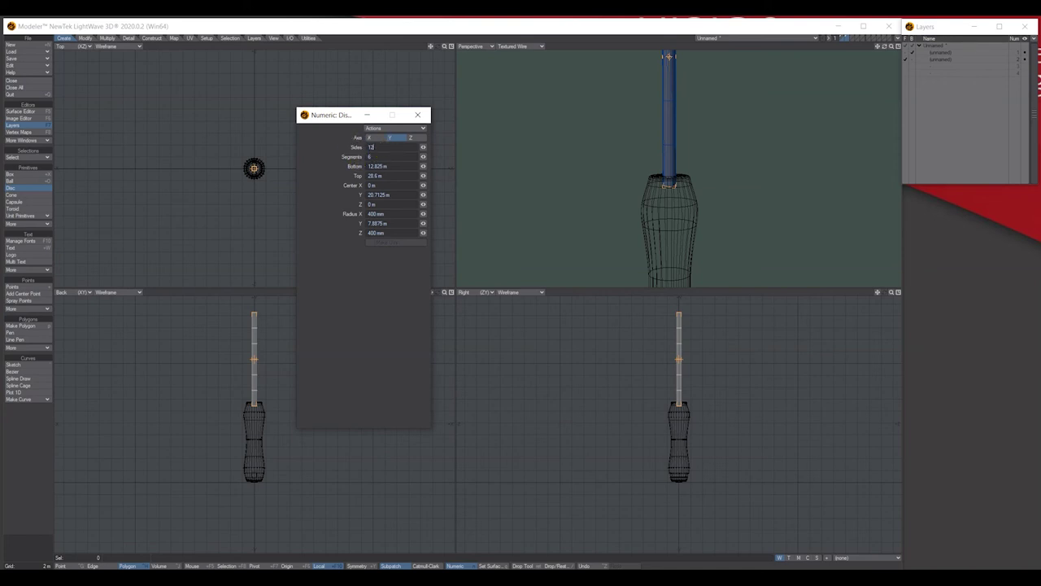
{"action": "left_click", "coordinate": [389, 154]}
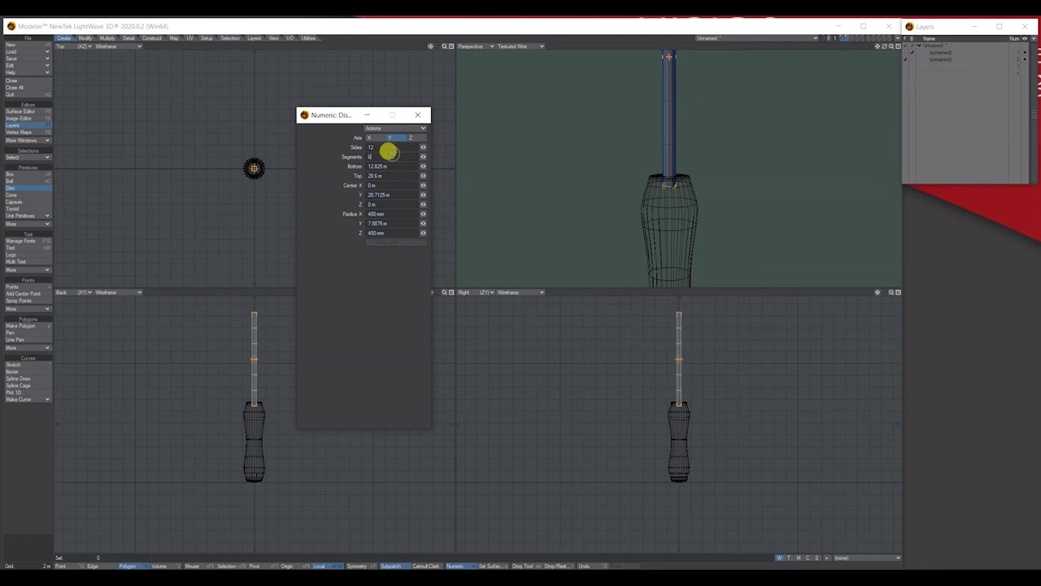
{"action": "left_click", "coordinate": [419, 117]}
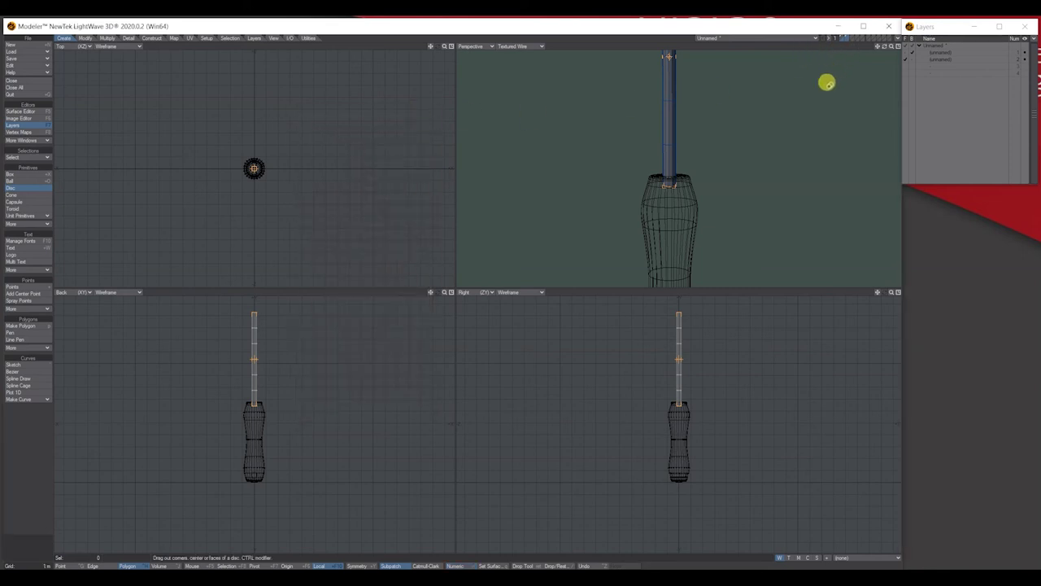
{"action": "left_click_drag", "start_coordinate": [891, 48], "coordinate": [687, 58]}
{"action": "key", "text": "space"}
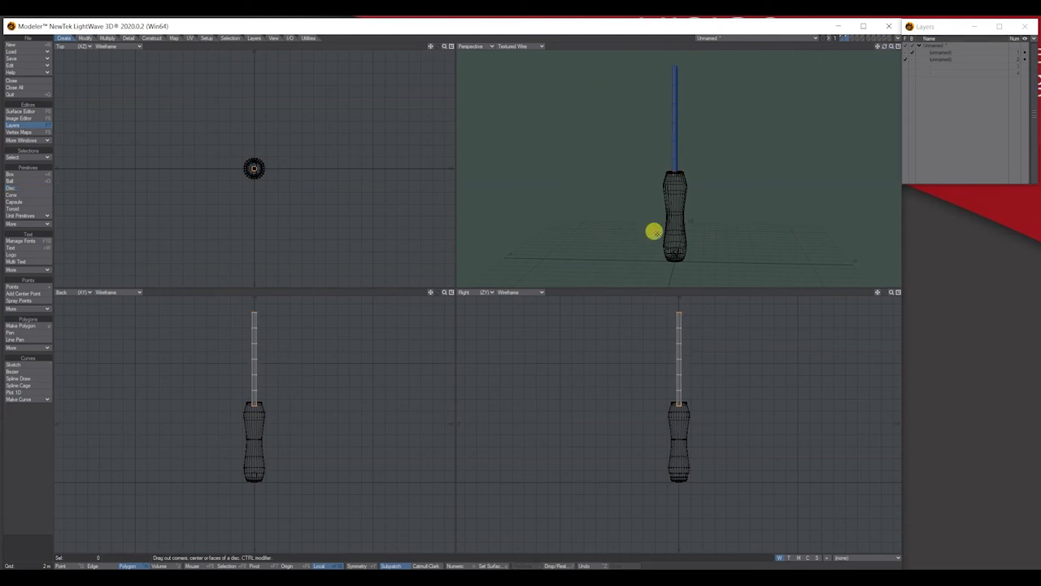
Step: Inspect the new shaft and check the screwdriver's tip in the reference image in Paint 3D
{"action": "left_click_drag", "start_coordinate": [879, 45], "coordinate": [871, 51]}
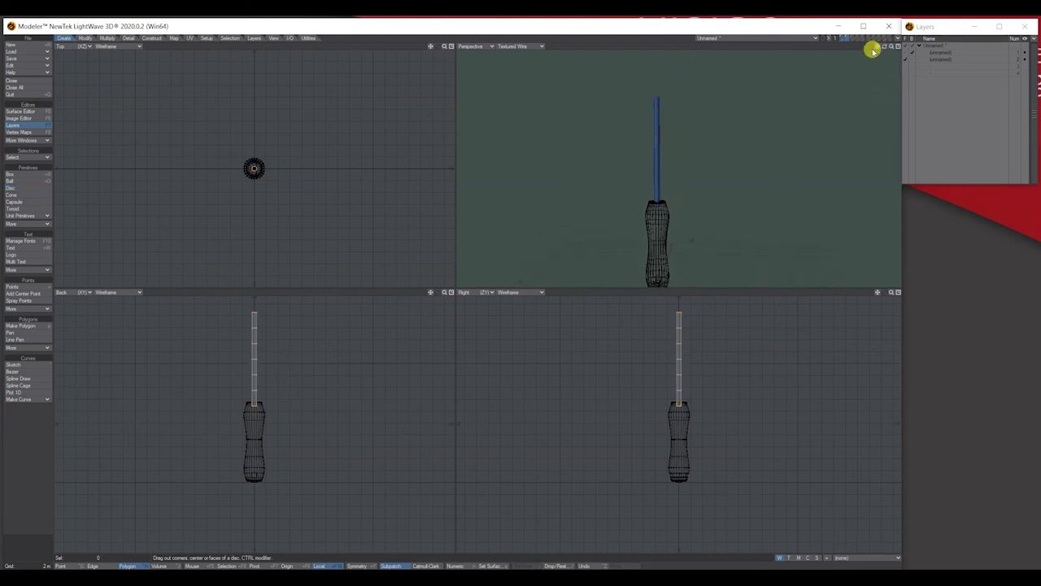
{"action": "mouse_move", "coordinate": [445, 46]}
{"action": "left_mouse_down"}
{"action": "mouse_move", "coordinate": [479, 46]}
{"action": "mouse_move", "coordinate": [431, 46]}
{"action": "mouse_move", "coordinate": [445, 46]}
{"action": "left_mouse_up"}
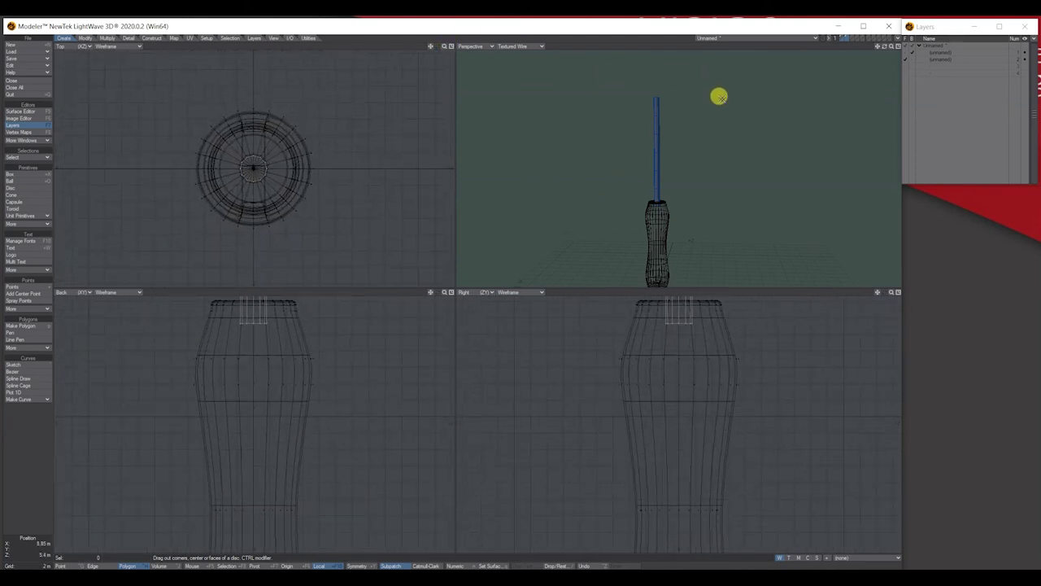
{"action": "left_click_drag", "start_coordinate": [889, 47], "coordinate": [915, 61]}
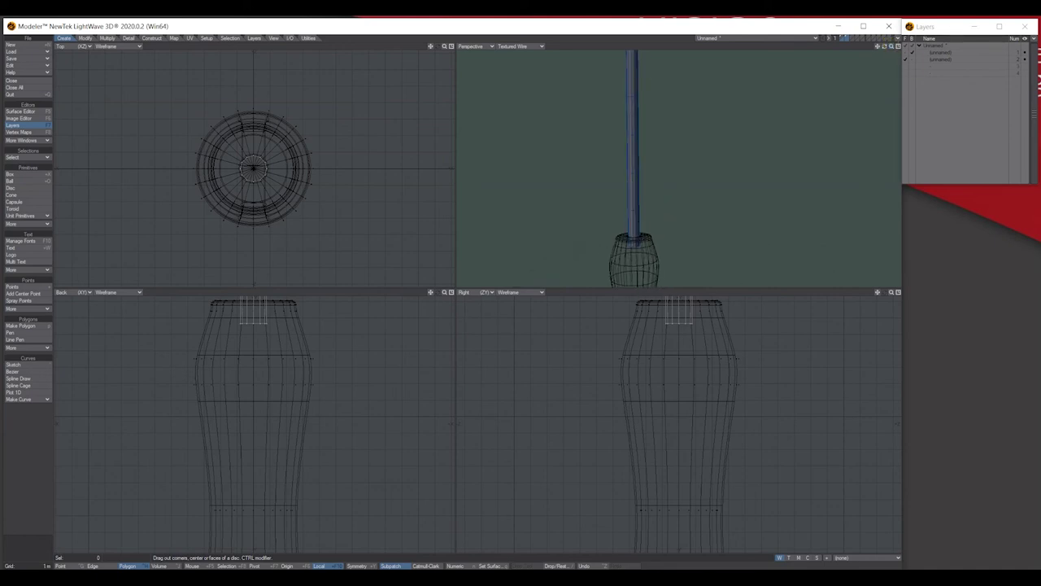
{"action": "key", "text": "alt+Tab"}
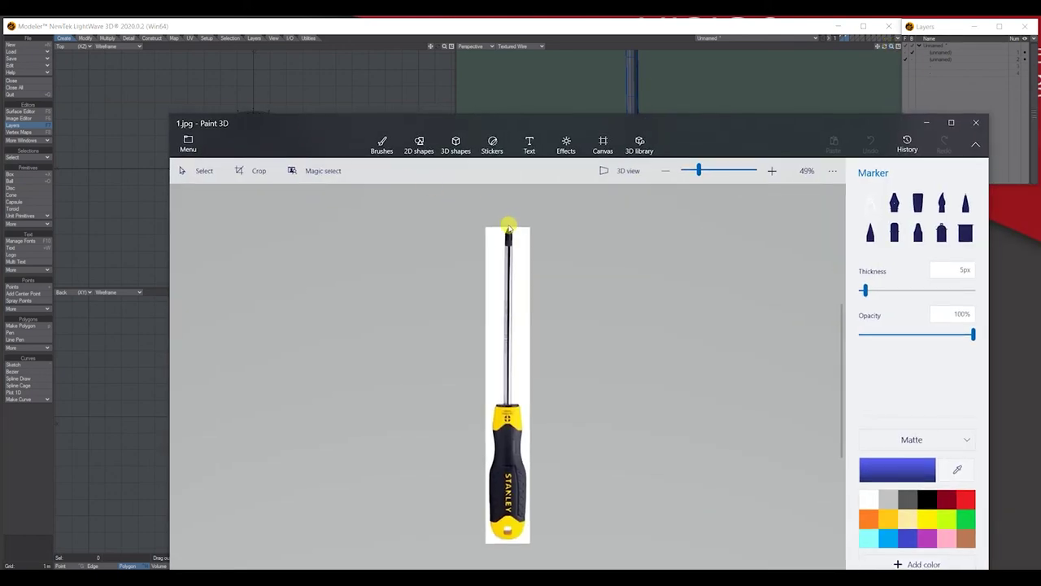
{"action": "key", "text": "alt+Tab"}
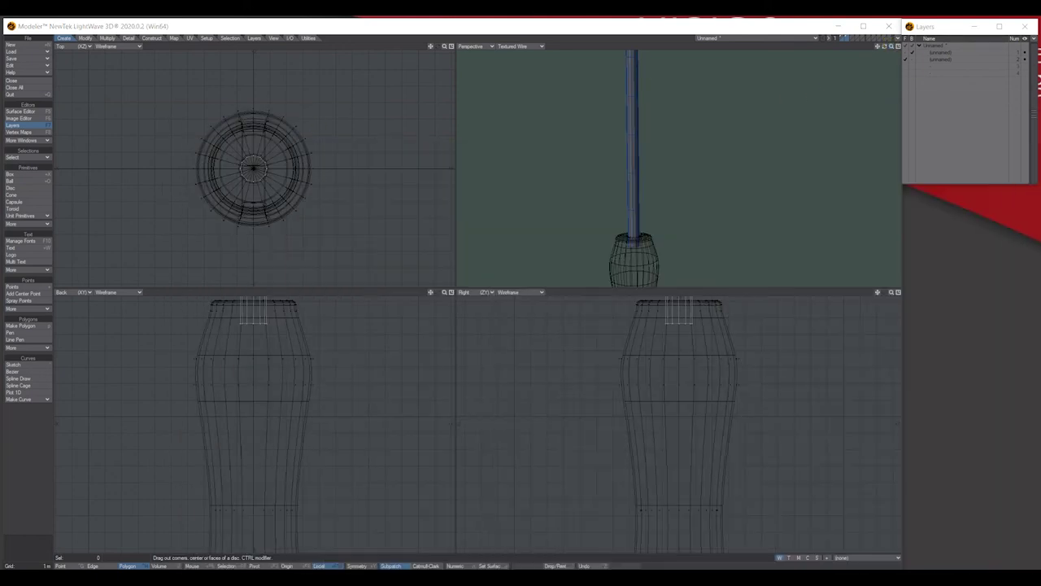
Step: Bevel the shaft's top end polygon inward and upward into a tapered tip, and raise the small end face slightly
{"action": "left_click_drag", "start_coordinate": [877, 47], "coordinate": [867, 49]}
{"action": "left_click_drag", "start_coordinate": [877, 292], "coordinate": [707, 409]}
{"action": "key", "text": "ctrl+g"}
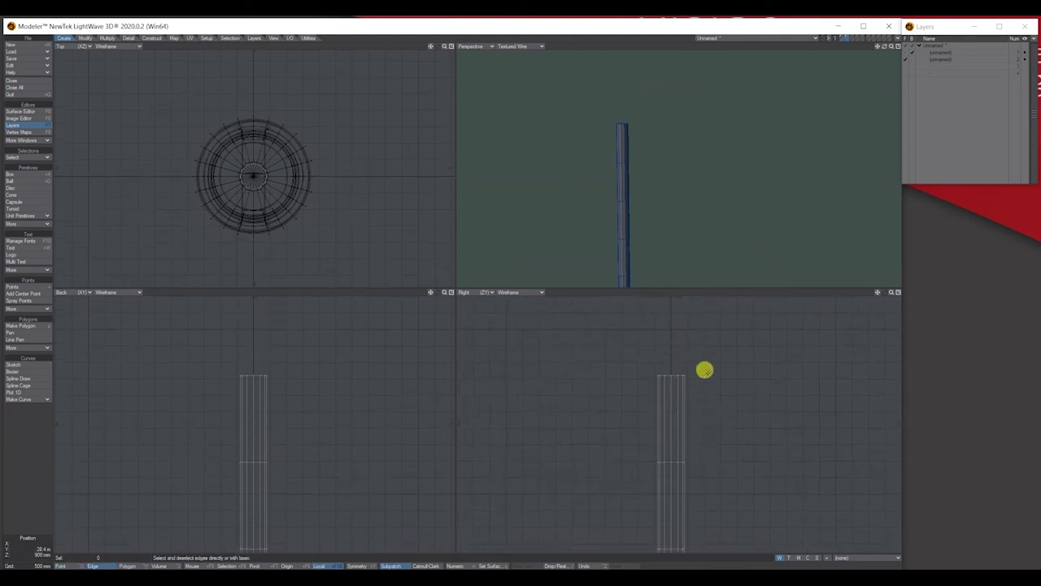
{"action": "left_click_drag", "start_coordinate": [892, 46], "coordinate": [919, 47]}
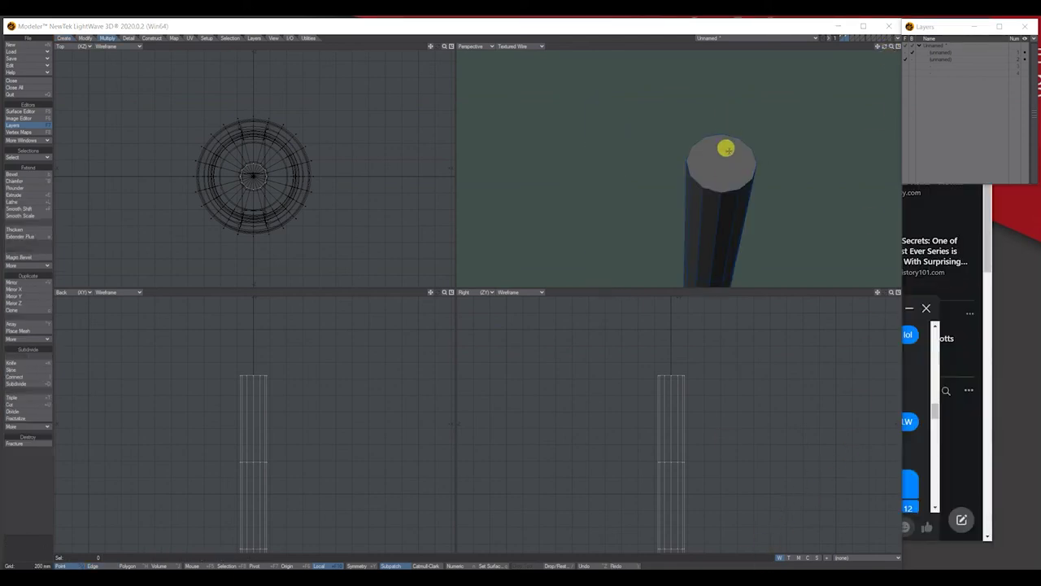
{"action": "left_click", "coordinate": [128, 565]}
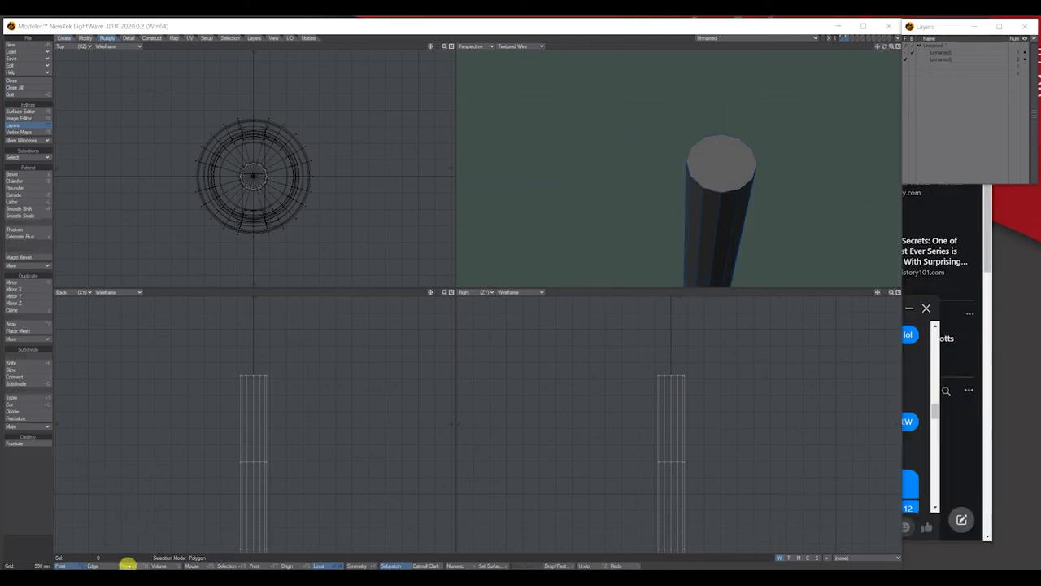
{"action": "left_click", "coordinate": [721, 152]}
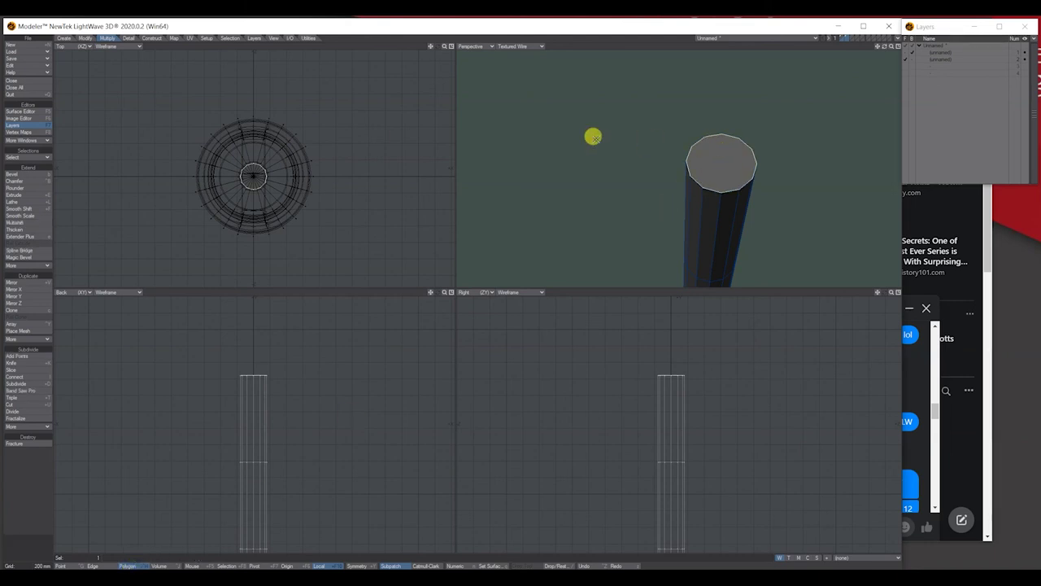
{"action": "left_click", "coordinate": [37, 173]}
{"action": "left_click_drag", "start_coordinate": [246, 367], "coordinate": [234, 358]}
{"action": "left_click_drag", "start_coordinate": [881, 48], "coordinate": [877, 46]}
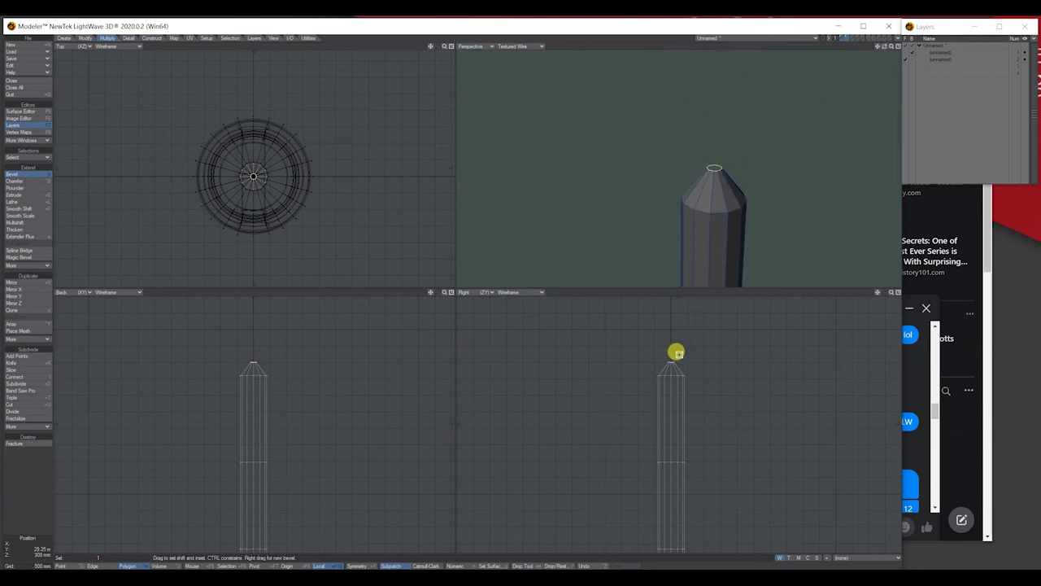
{"action": "key", "text": "t"}
{"action": "left_click_drag", "start_coordinate": [667, 361], "coordinate": [671, 356]}
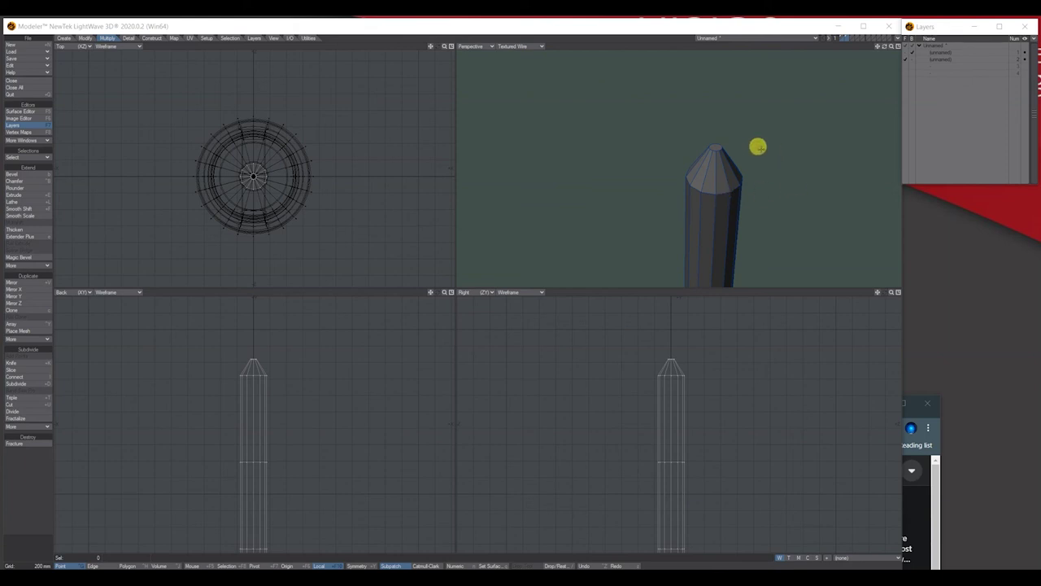
Step: Select every third point around the base of the shaft's tapered tip and move the four points straight down the shaft, forming pointed facets
{"action": "left_click_drag", "start_coordinate": [878, 47], "coordinate": [893, 53]}
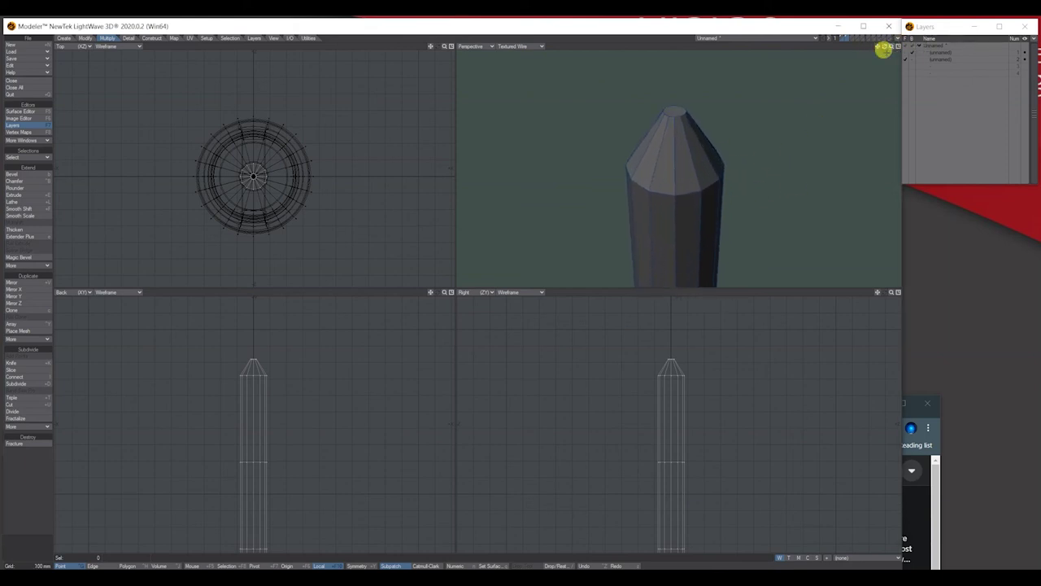
{"action": "left_click", "coordinate": [673, 191]}
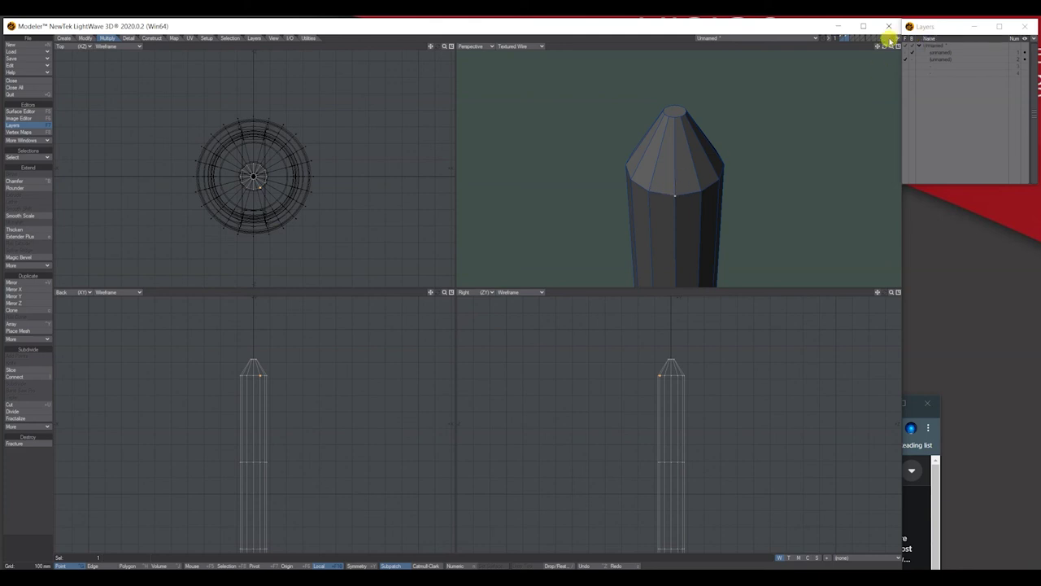
{"action": "left_click_drag", "start_coordinate": [883, 48], "coordinate": [888, 47]}
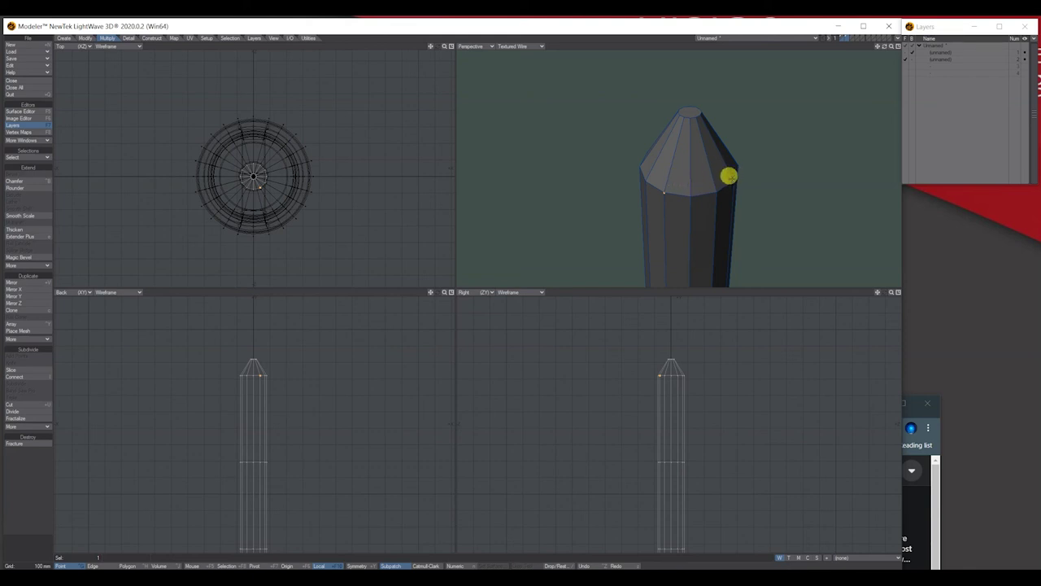
{"action": "left_click_drag", "start_coordinate": [879, 46], "coordinate": [768, 150]}
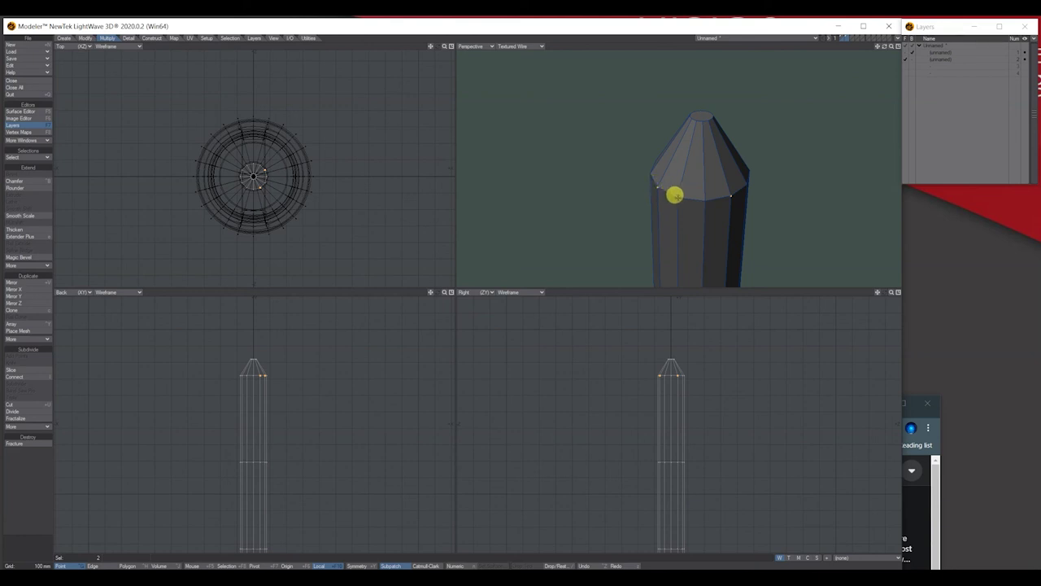
{"action": "left_click_drag", "start_coordinate": [884, 47], "coordinate": [838, 52]}
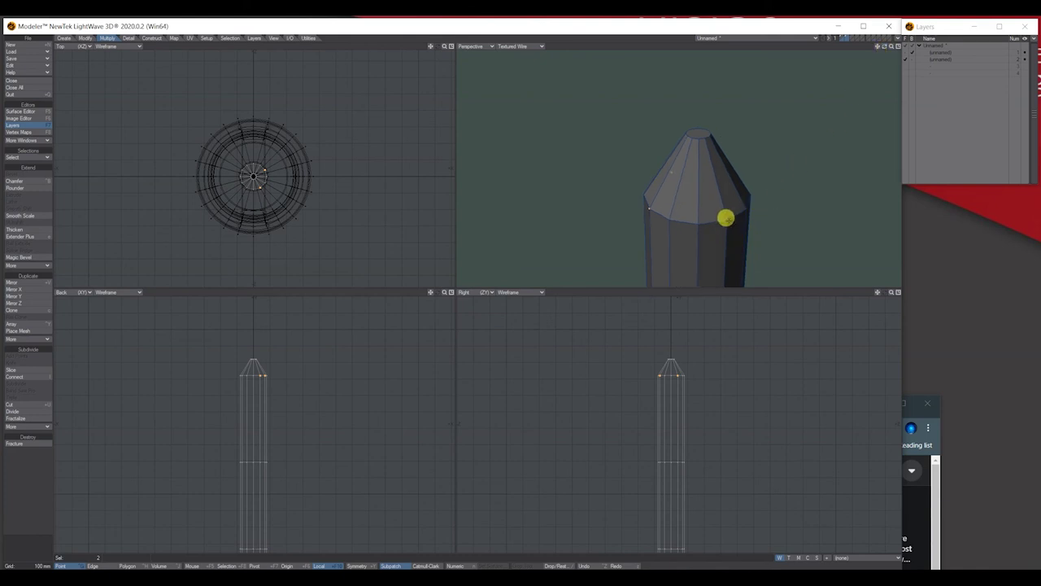
{"action": "left_click_drag", "start_coordinate": [884, 46], "coordinate": [846, 48]}
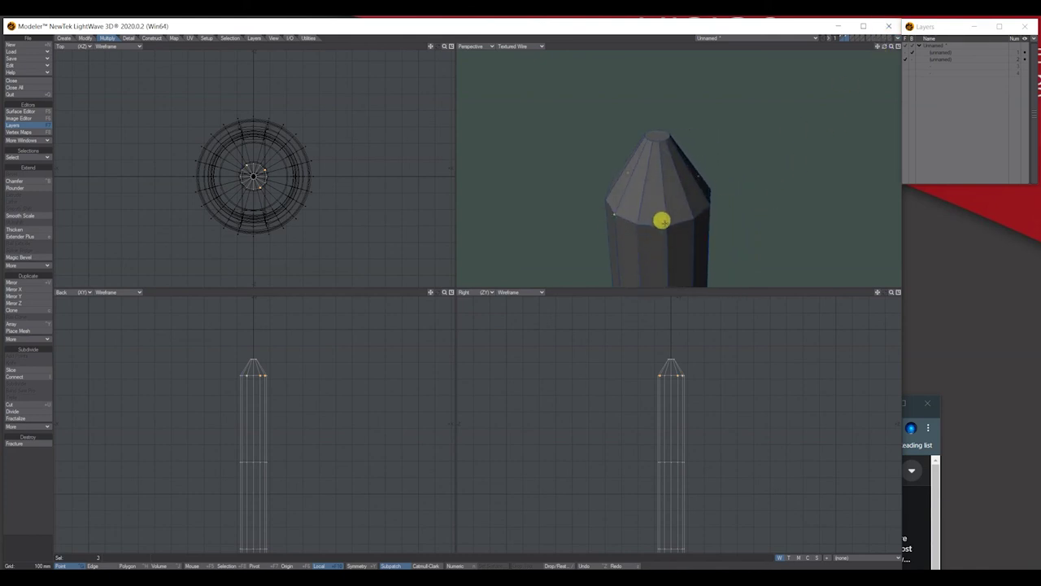
{"action": "left_click", "coordinate": [692, 217]}
{"action": "left_click_drag", "start_coordinate": [882, 47], "coordinate": [694, 73]}
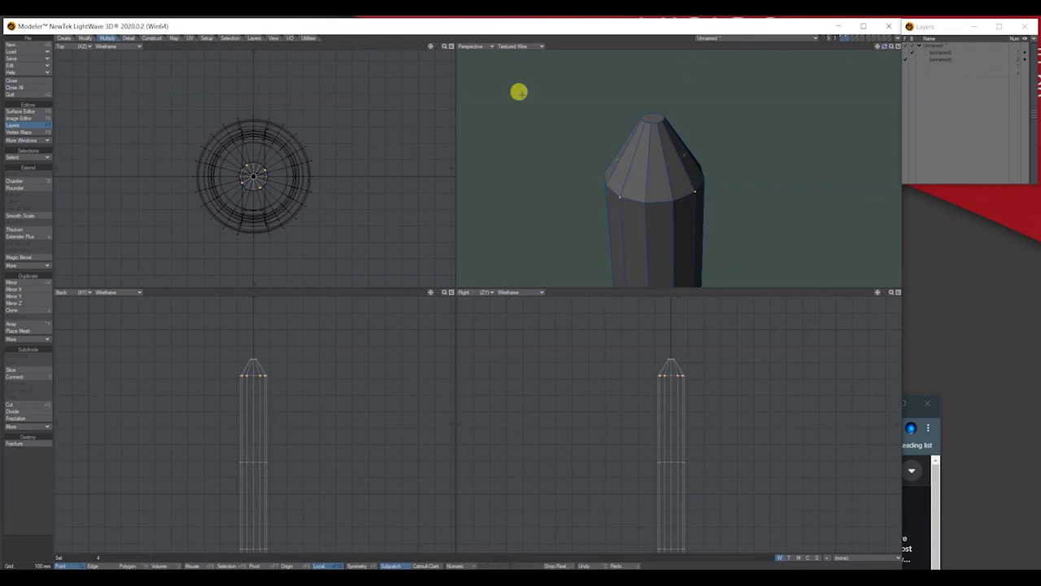
{"action": "left_click", "coordinate": [85, 38]}
{"action": "left_click", "coordinate": [27, 174]}
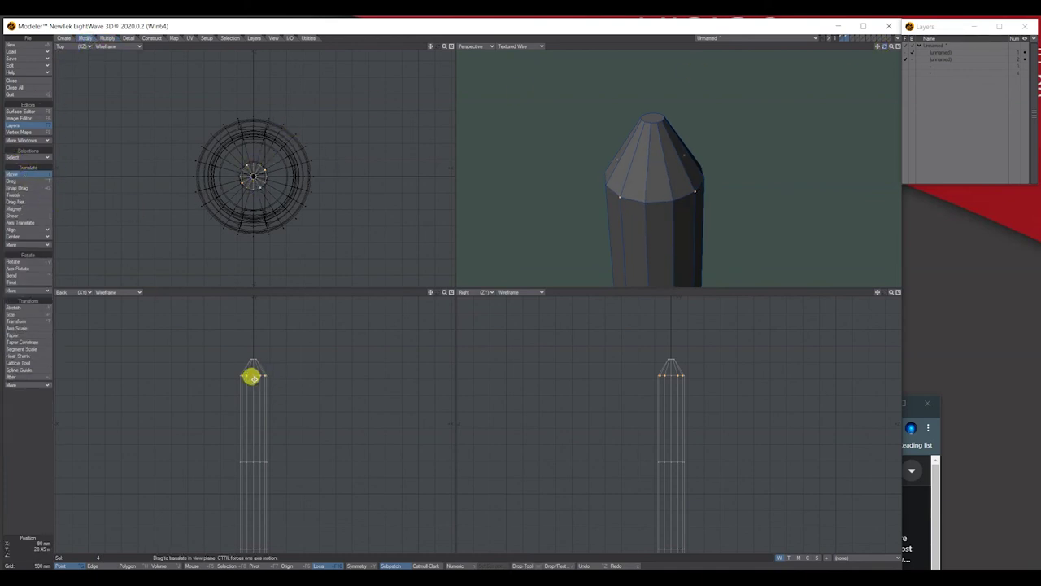
{"action": "left_click_drag", "start_coordinate": [252, 374], "coordinate": [253, 388]}
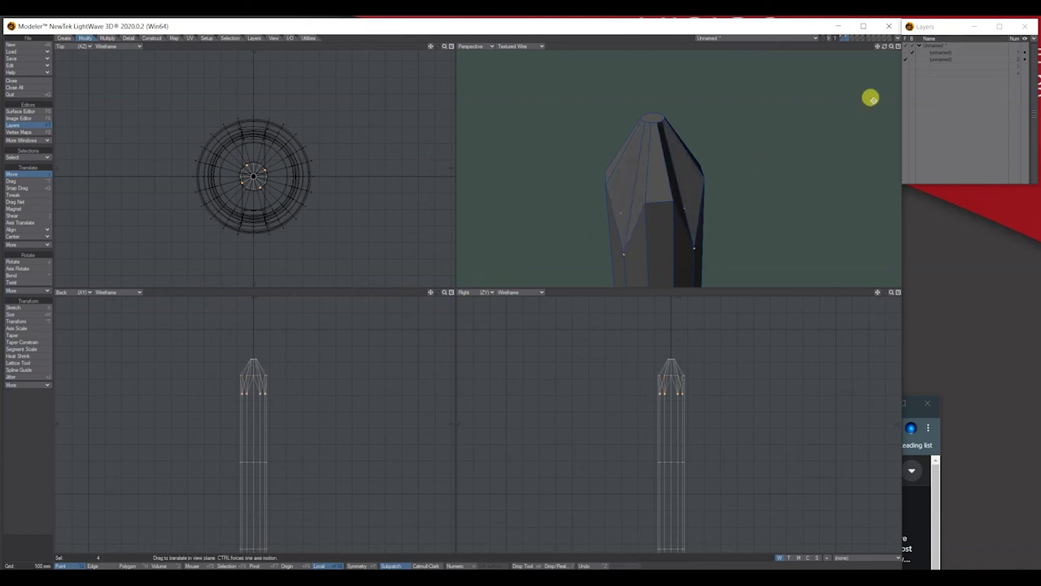
{"action": "mouse_move", "coordinate": [893, 48]}
{"action": "left_mouse_down"}
{"action": "mouse_move", "coordinate": [879, 46]}
{"action": "mouse_move", "coordinate": [893, 47]}
{"action": "left_mouse_up"}
{"action": "left_click_drag", "start_coordinate": [673, 393], "coordinate": [674, 394]}
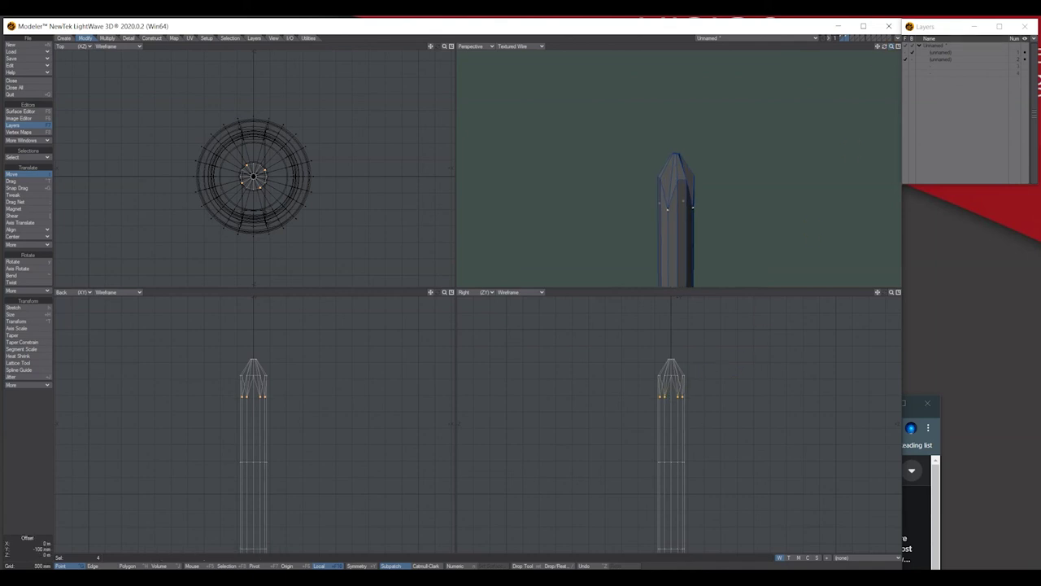
{"action": "key", "text": "space"}
{"action": "key", "text": "slash"}
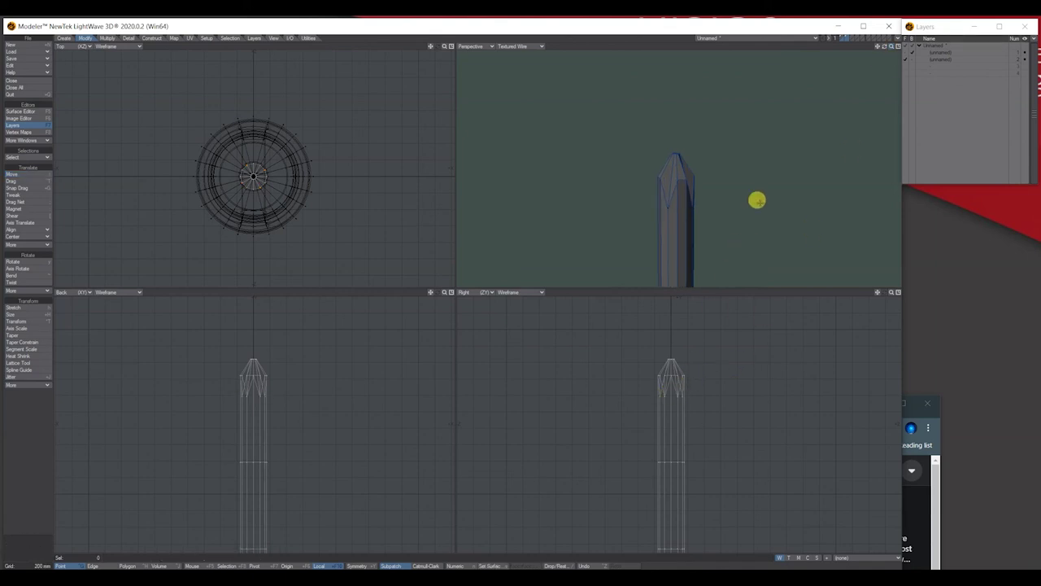
Step: Bring the handle and shaft layers into the foreground together and examine the whole screwdriver in Texture shading
{"action": "key", "text": "a"}
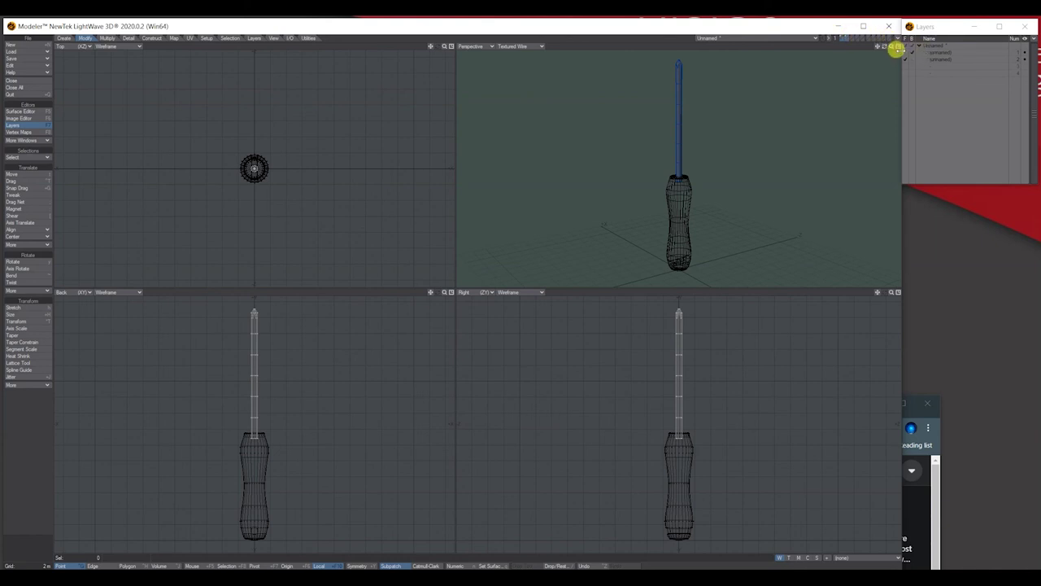
{"action": "left_click", "coordinate": [906, 47]}
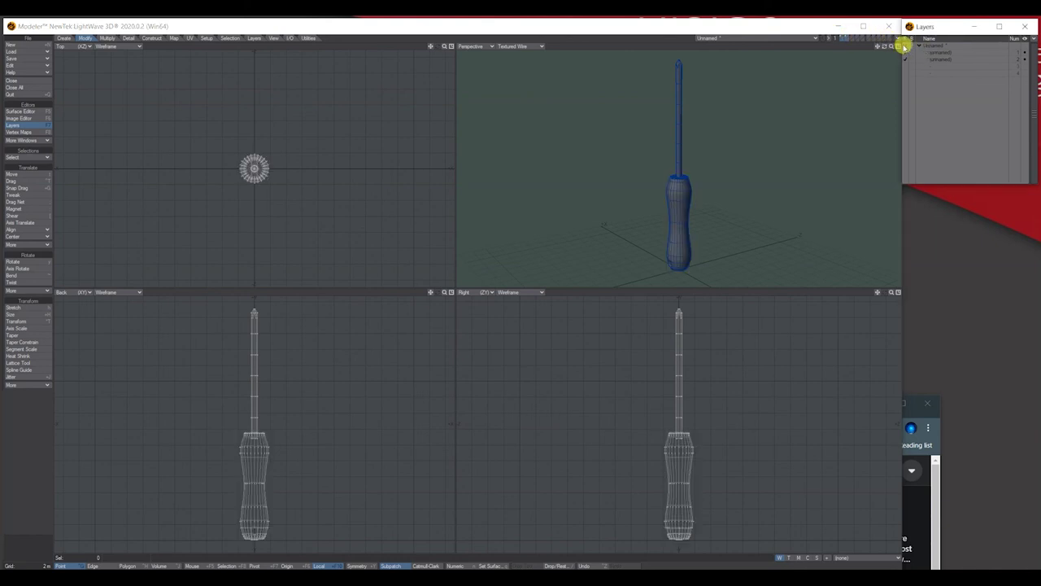
{"action": "left_click", "coordinate": [515, 47]}
{"action": "left_click", "coordinate": [516, 56]}
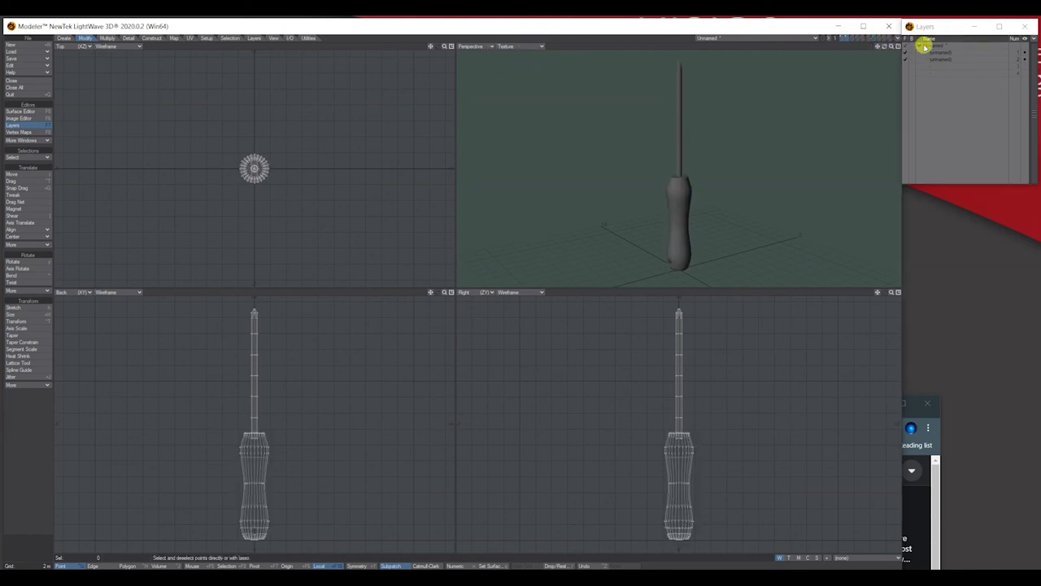
{"action": "left_click_drag", "start_coordinate": [884, 46], "coordinate": [846, 52]}
Step: Return the perspective view to Textured Wire, inspect the shaft tip, and maximize the view with the whole screwdriver fitted
{"action": "left_click", "coordinate": [519, 48]}
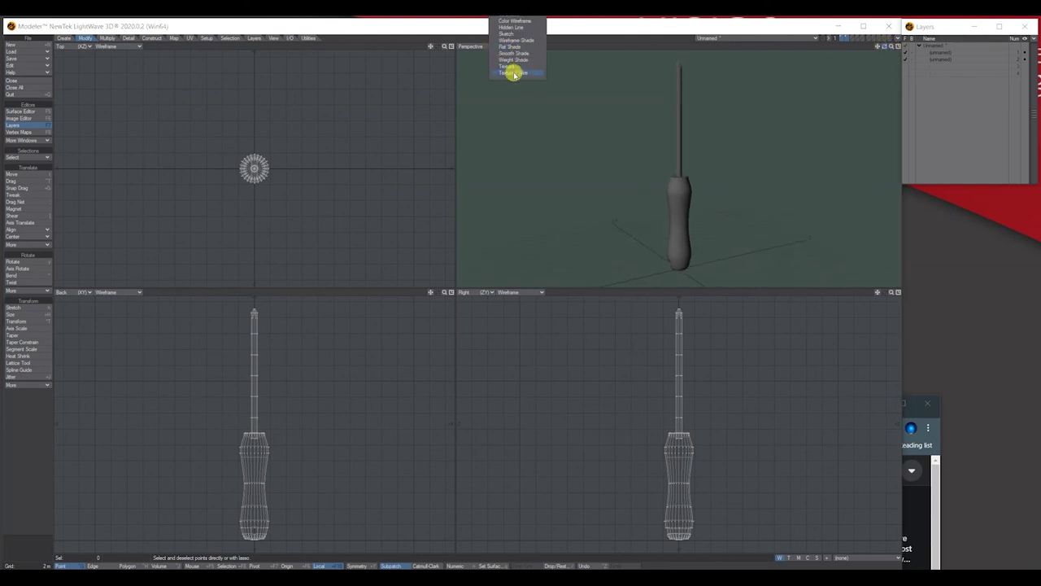
{"action": "left_click", "coordinate": [512, 72]}
{"action": "left_click_drag", "start_coordinate": [892, 47], "coordinate": [891, 151]}
{"action": "left_click_drag", "start_coordinate": [884, 49], "coordinate": [875, 52]}
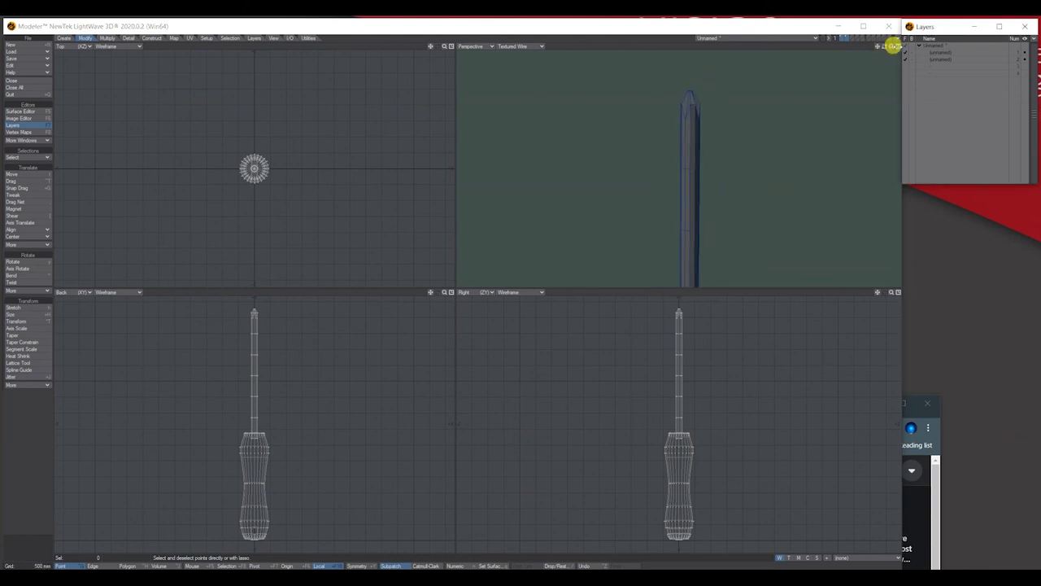
{"action": "left_click", "coordinate": [897, 46]}
{"action": "key", "text": "a"}
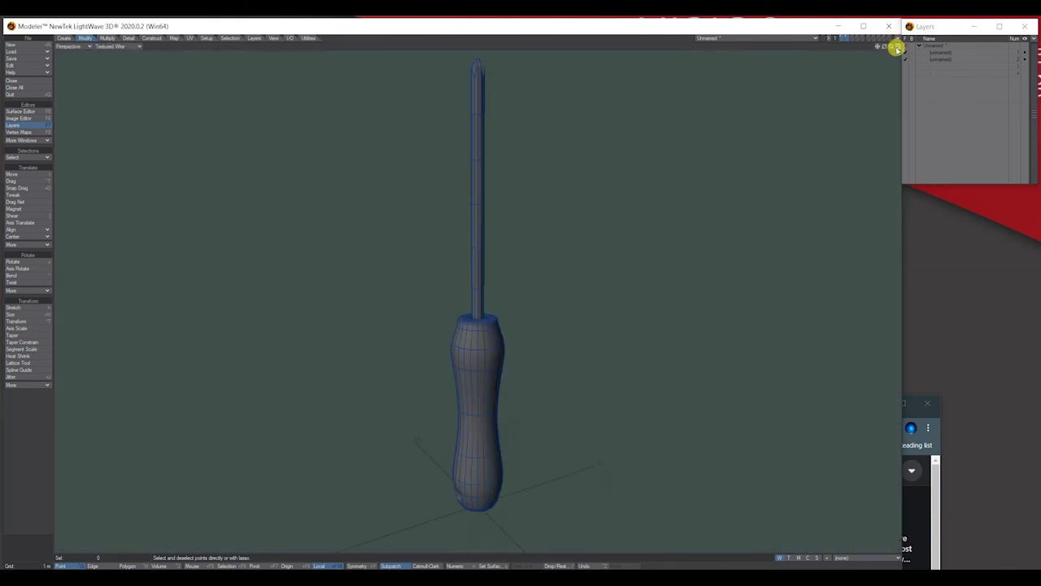